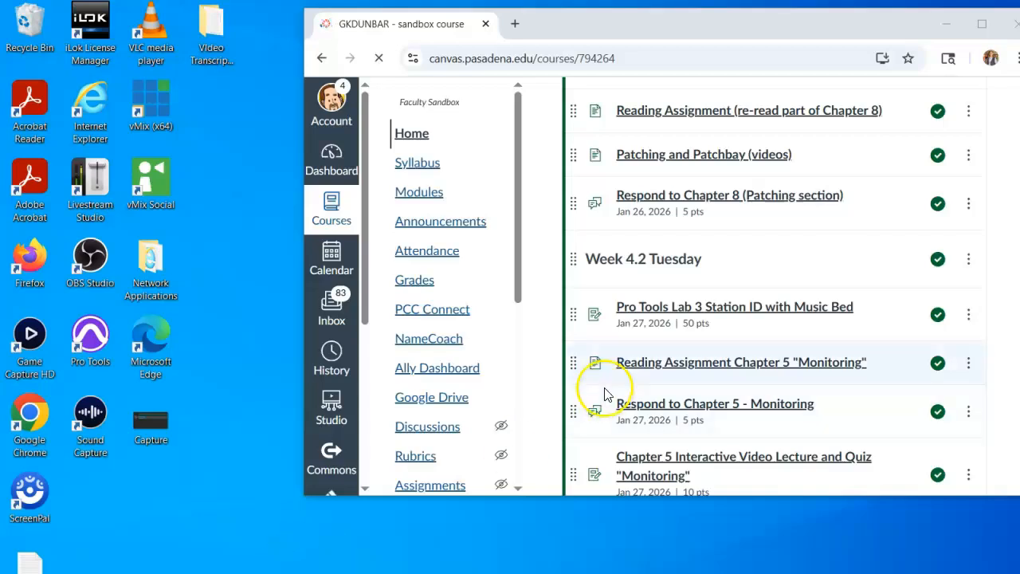
Open the "Pro Tools Lab 3 Station ID with Music Bed" assignment and download its mambolmusicbed.mp3.zip file
{"action": "left_click", "coordinate": [723, 313]}
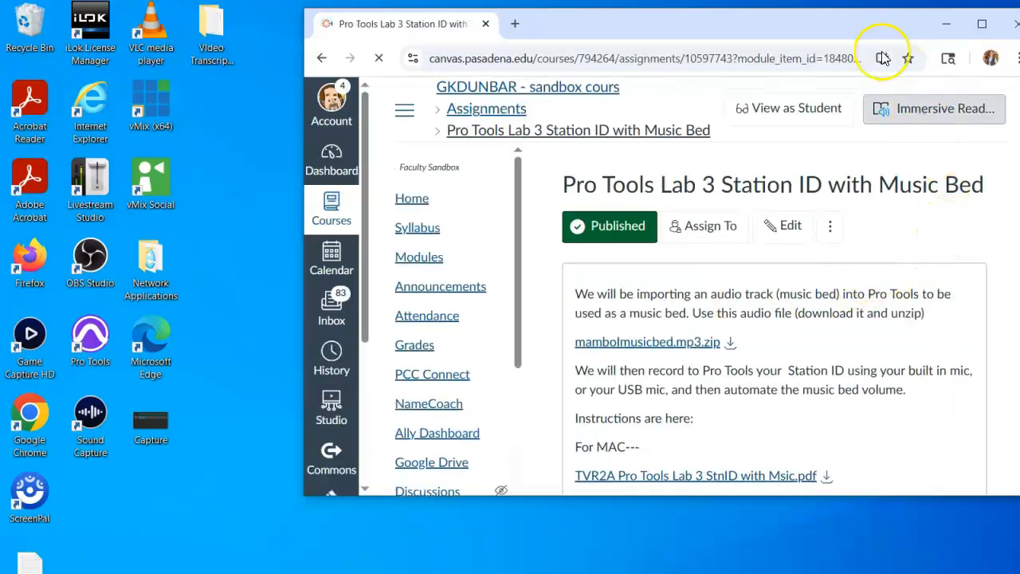
{"action": "left_click_drag", "start_coordinate": [858, 31], "coordinate": [814, 35]}
{"action": "left_click_drag", "start_coordinate": [987, 130], "coordinate": [987, 150]}
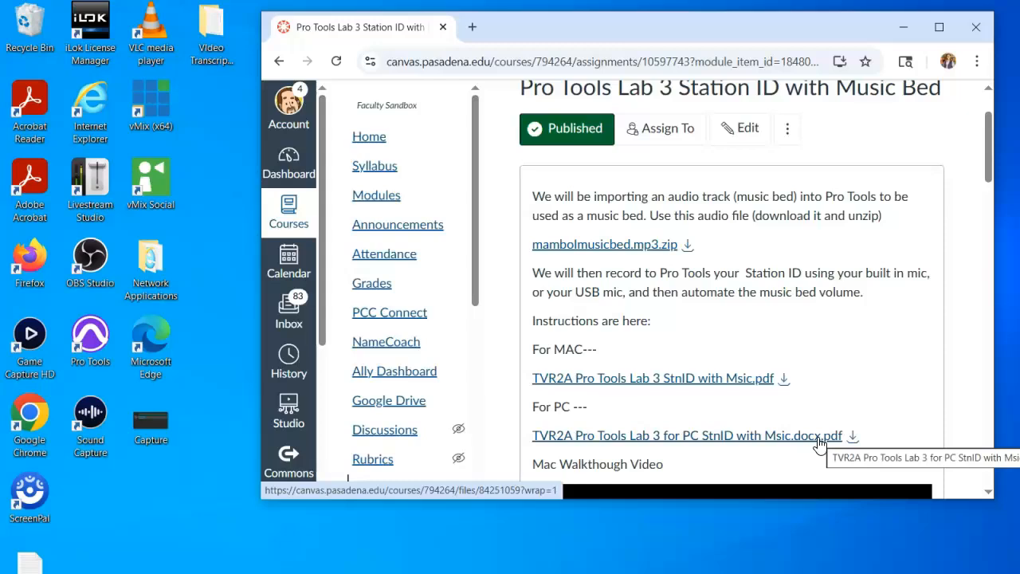
{"action": "left_click", "coordinate": [688, 245]}
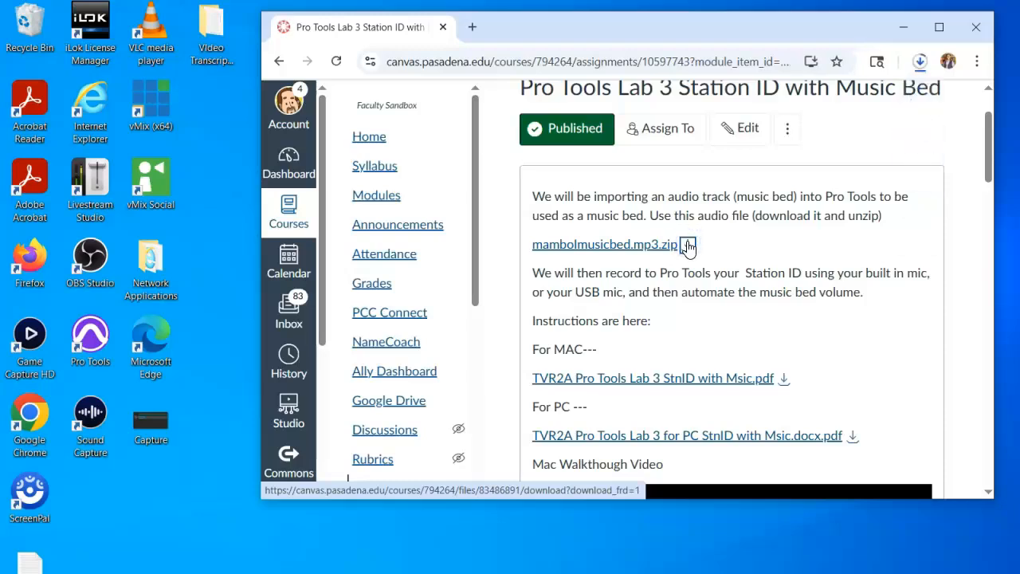
Show the newly downloaded music bed archive in its folder and open the archive's contents
{"action": "left_click", "coordinate": [920, 64]}
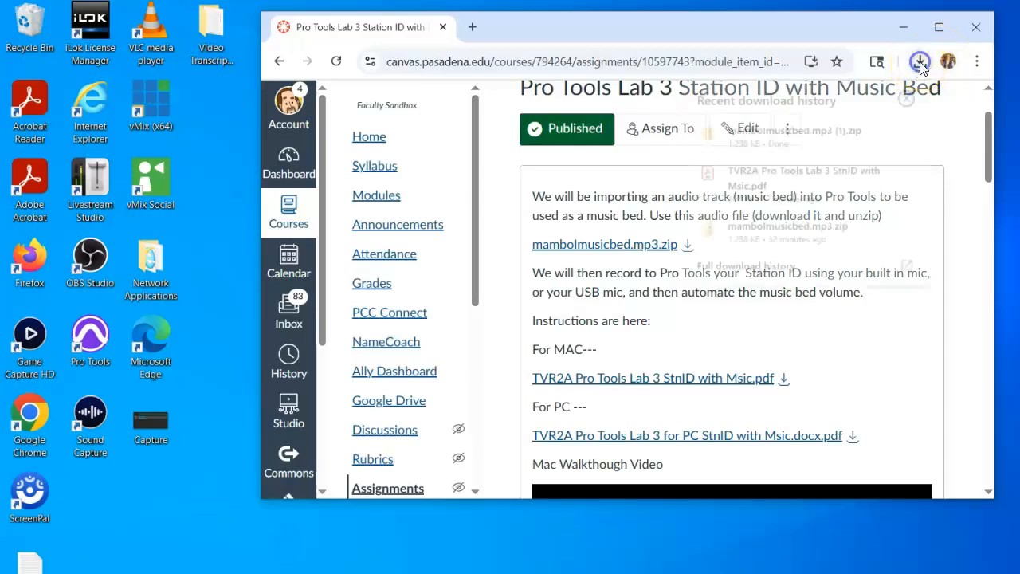
{"action": "mouse_move", "coordinate": [864, 139]}
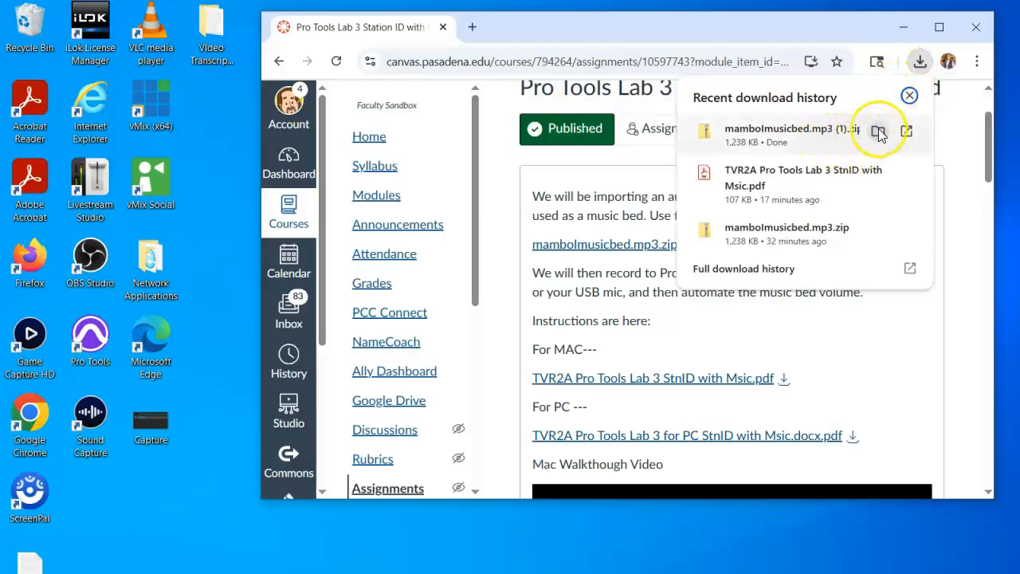
{"action": "left_click", "coordinate": [877, 133]}
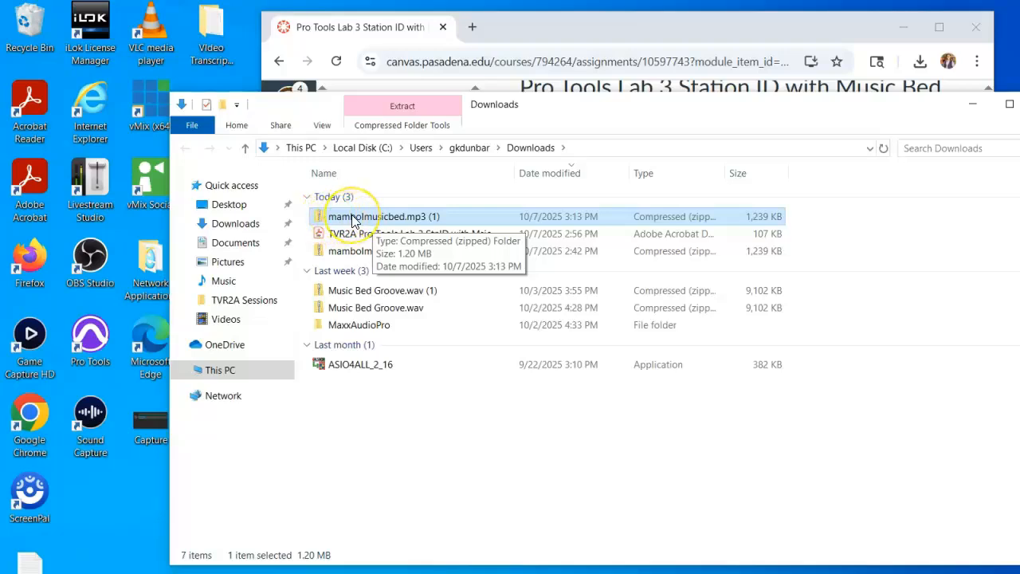
{"action": "double_click", "coordinate": [353, 217]}
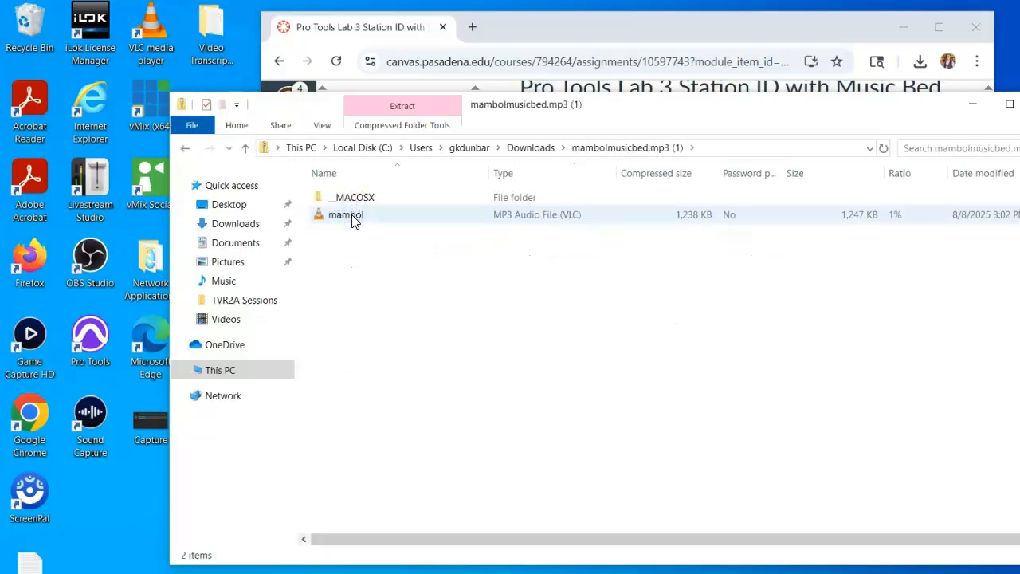
Copy the mambol MP3 file from the zip archive into the Documents folder
{"action": "left_click", "coordinate": [336, 216]}
{"action": "left_click", "coordinate": [343, 221]}
{"action": "left_click_drag", "start_coordinate": [342, 221], "coordinate": [237, 246]}
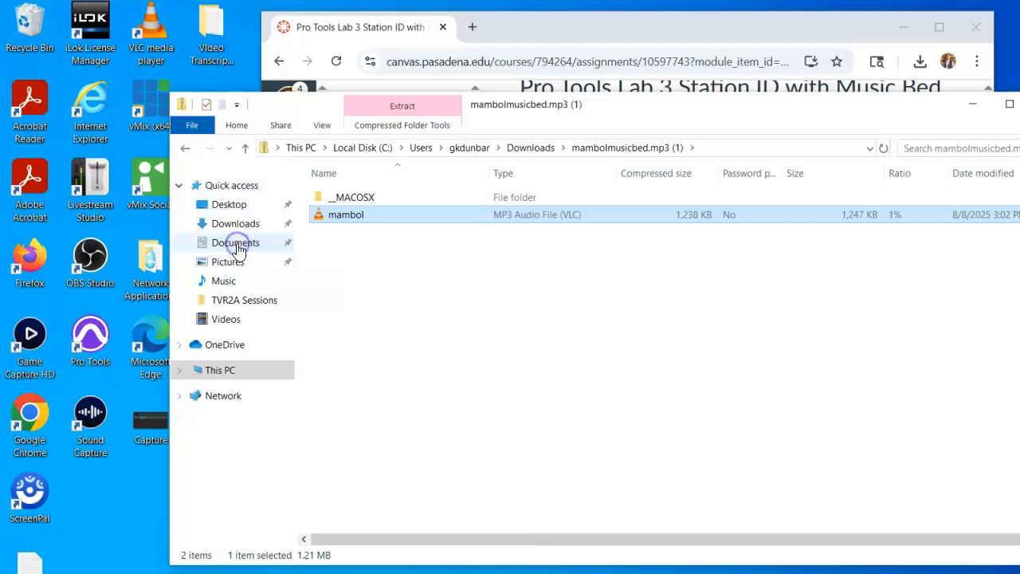
Move the mambol file from Documents into the TVR2A Sessions folder and open that folder
{"action": "left_click", "coordinate": [236, 243]}
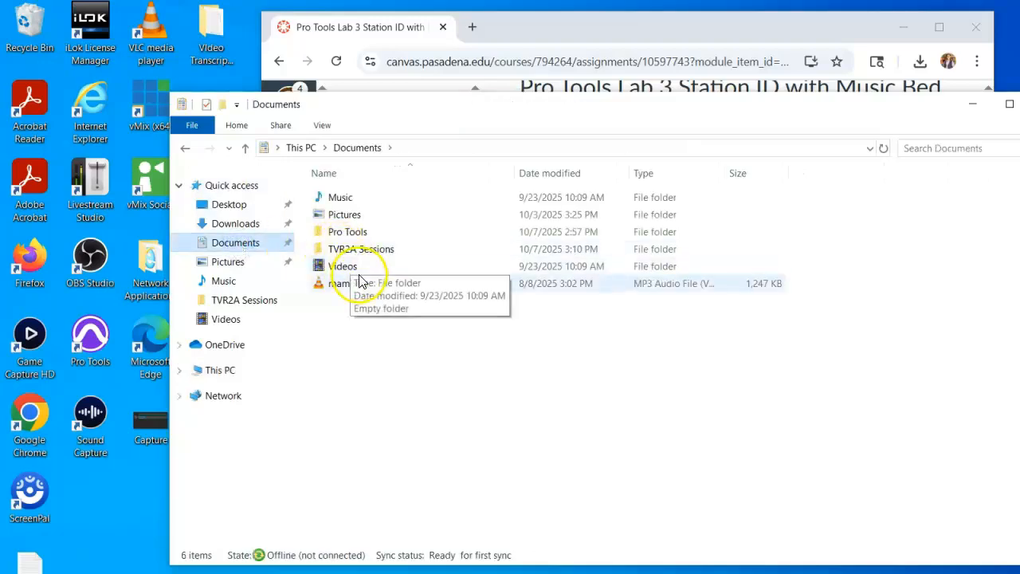
{"action": "left_click_drag", "start_coordinate": [343, 286], "coordinate": [383, 252]}
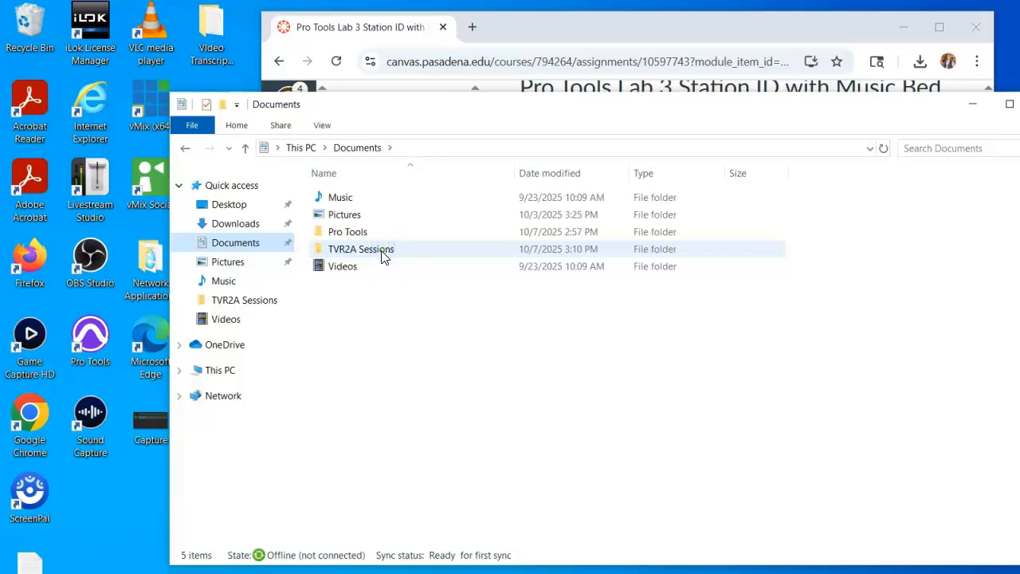
{"action": "left_click", "coordinate": [380, 255]}
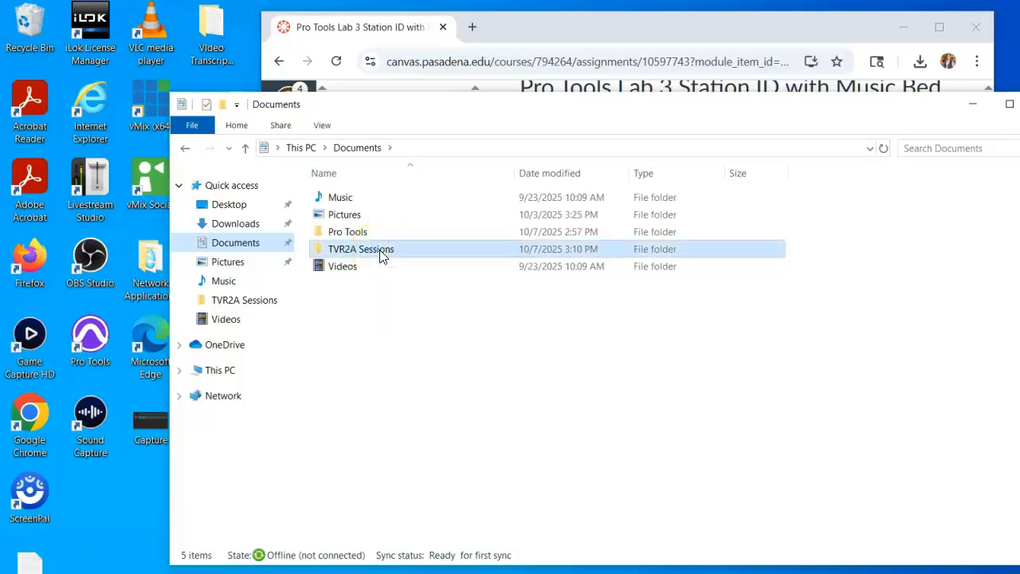
{"action": "double_click", "coordinate": [380, 255]}
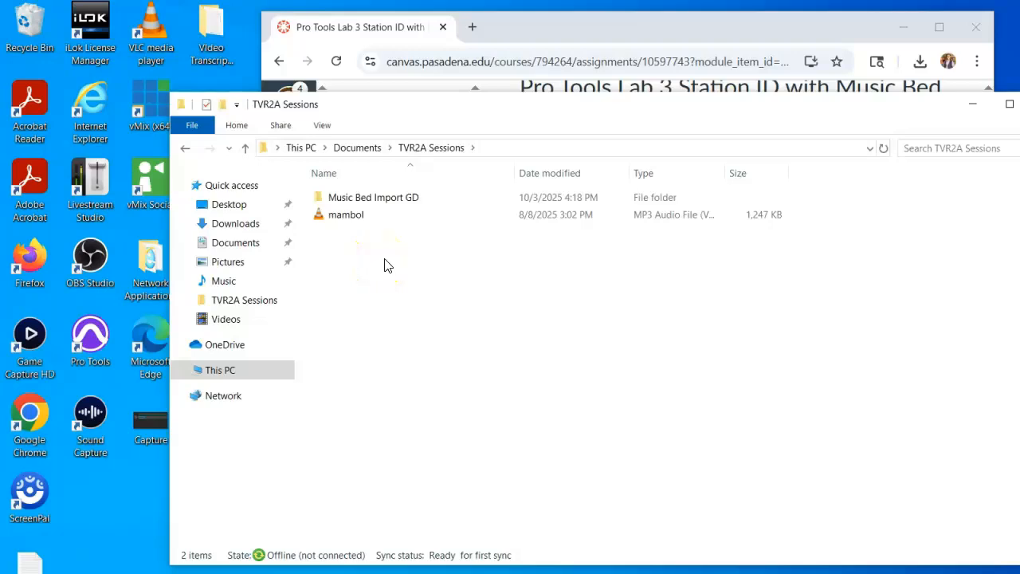
Launch Pro Tools and create a new session named with the student's first initial and surname plus "ID", using Stereo Mix I/O settings
{"action": "double_click", "coordinate": [91, 338]}
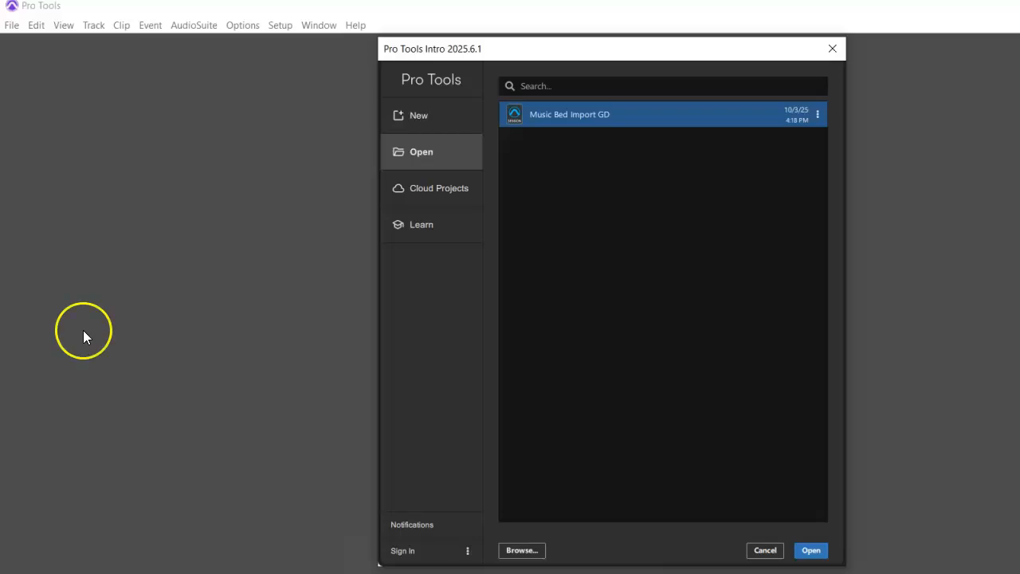
{"action": "left_click", "coordinate": [420, 116]}
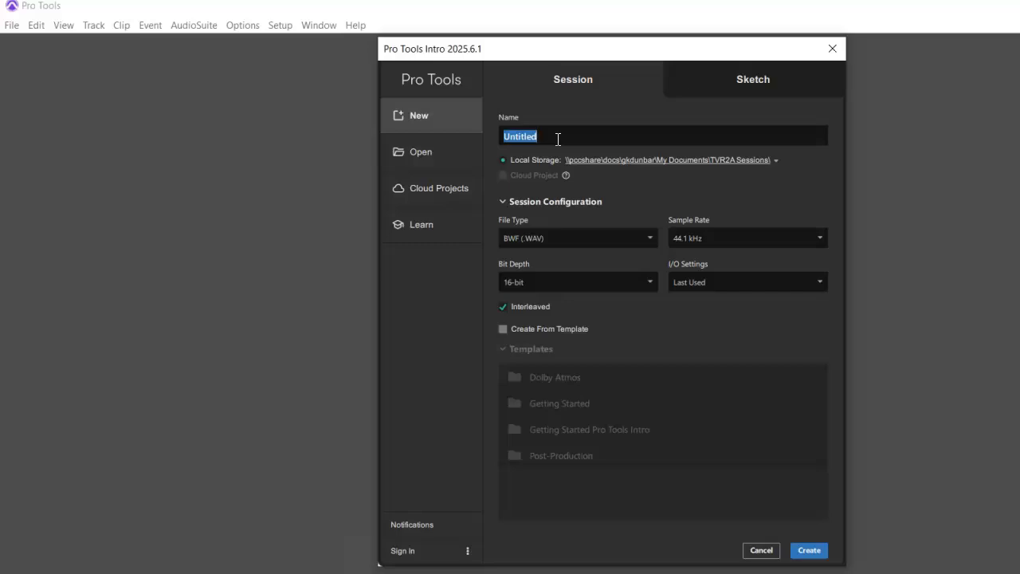
{"action": "type", "text": "GDunbar ID"}
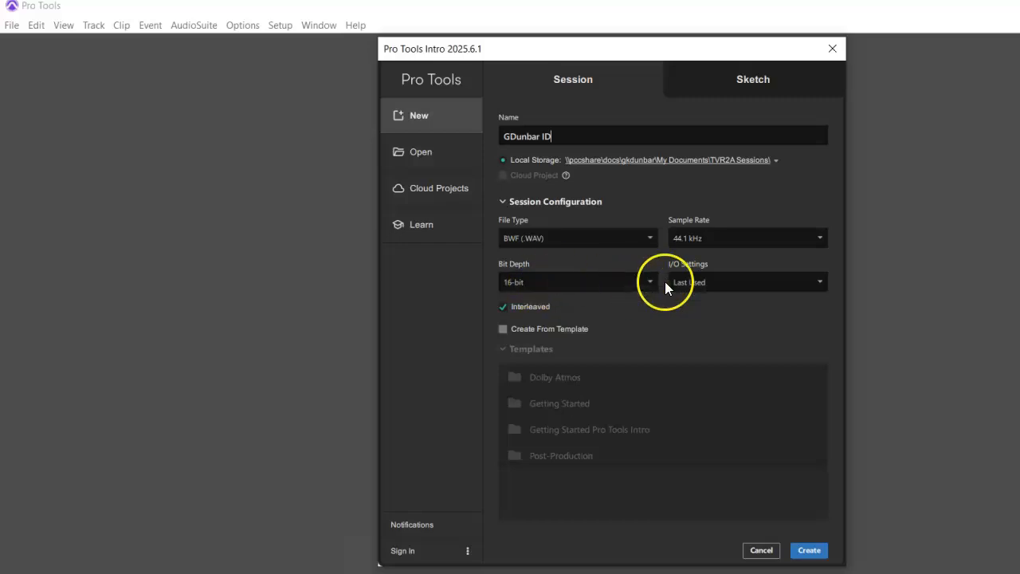
{"action": "left_click", "coordinate": [747, 281]}
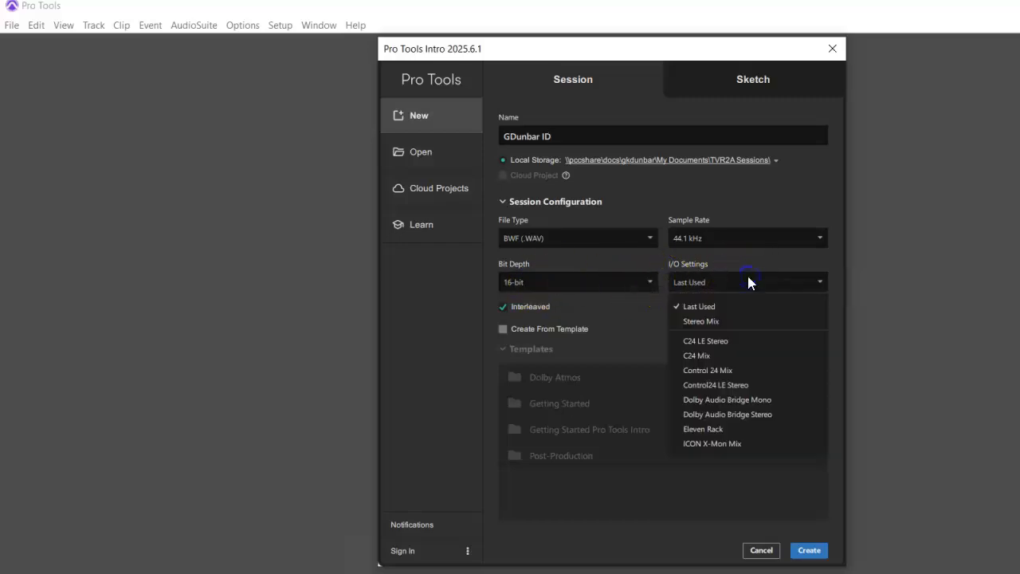
{"action": "left_click", "coordinate": [726, 320]}
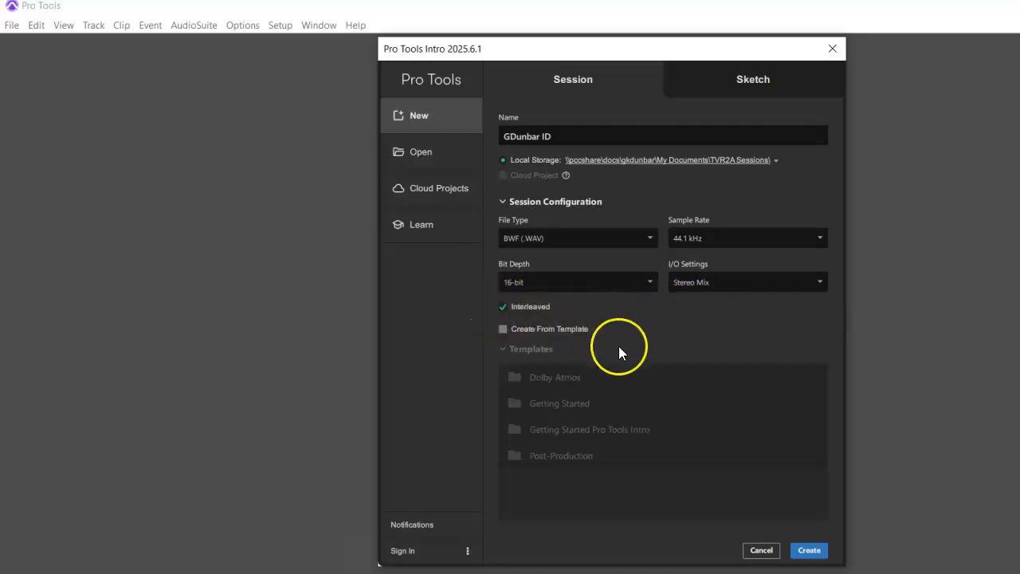
{"action": "left_click", "coordinate": [811, 551]}
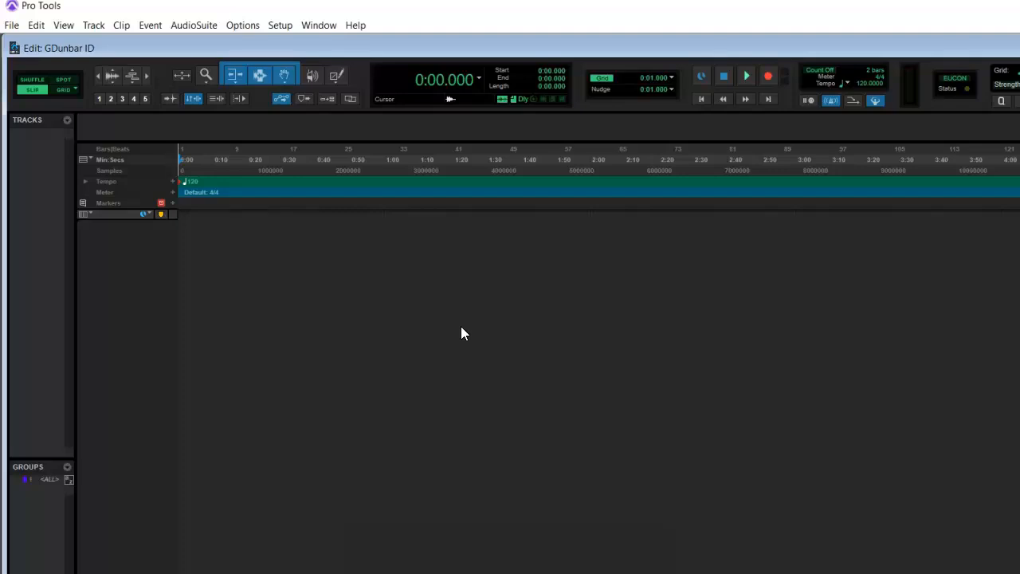
Switch to the Mix window and back, and resize the Edit window to fit within the screen
{"action": "key", "text": "ctrl+equal"}
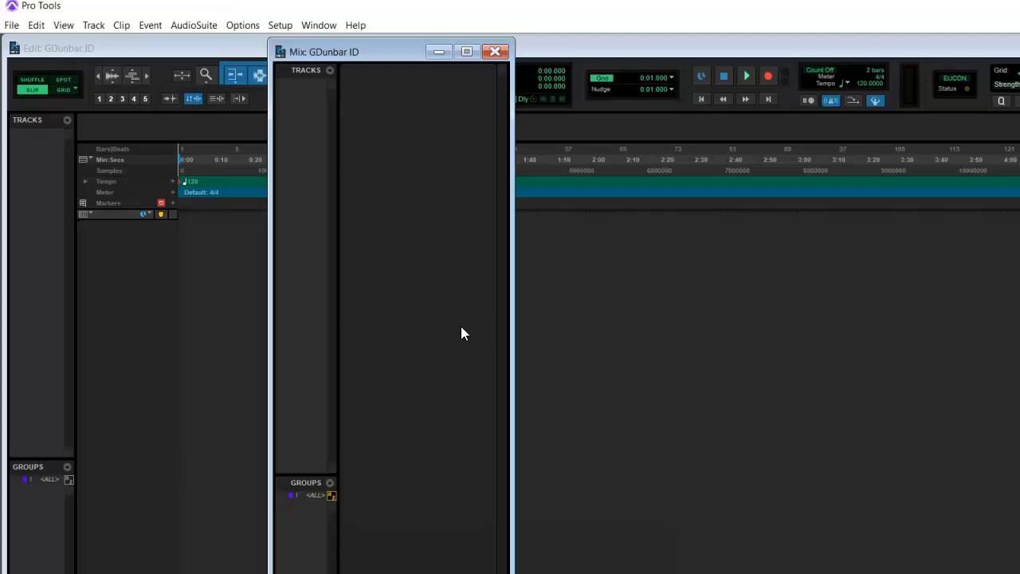
{"action": "key", "text": "ctrl+equal"}
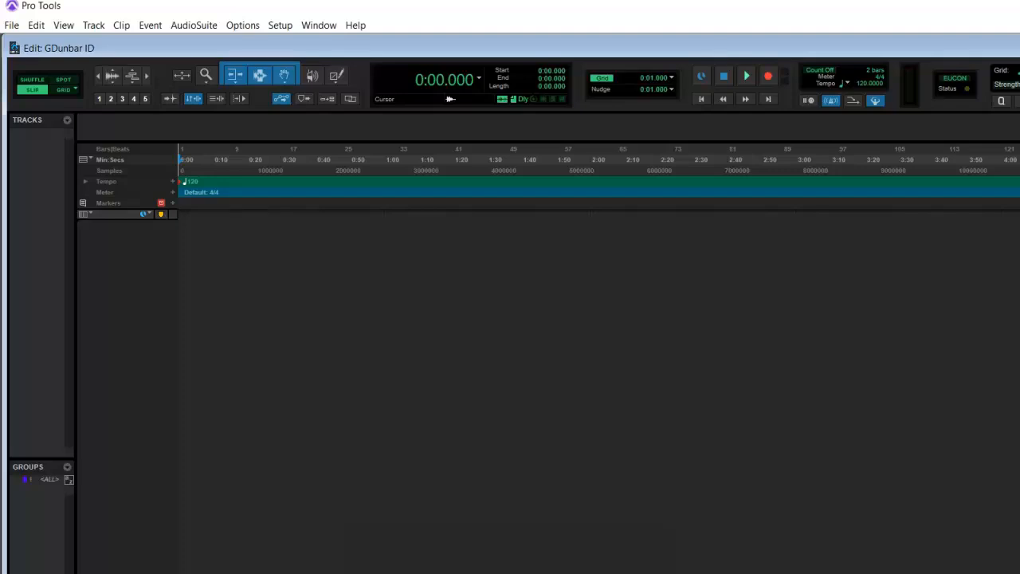
{"action": "left_click_drag", "start_coordinate": [1019, 572], "coordinate": [1008, 565]}
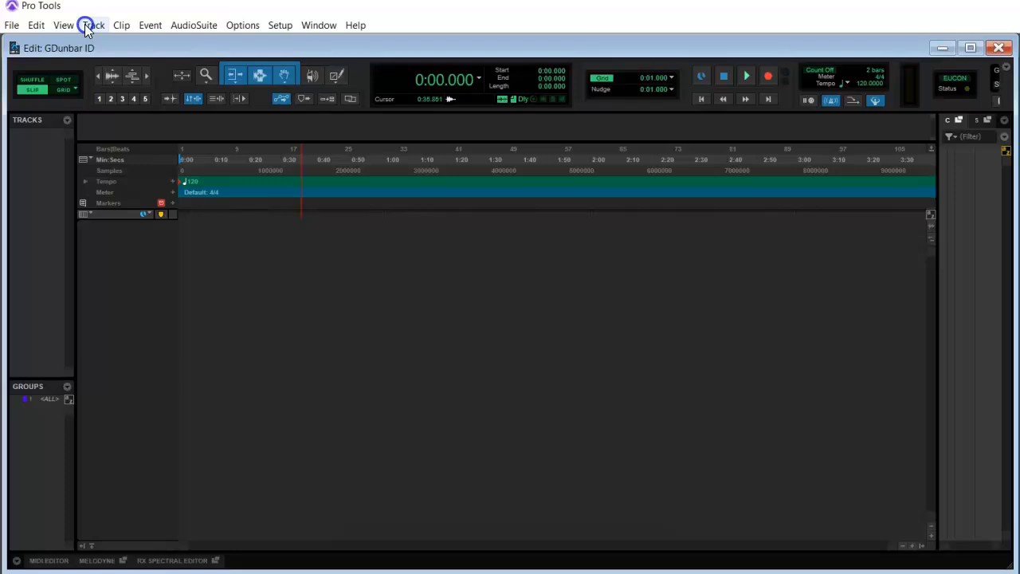
Select Microphone (Yeti X) as the playback engine's input device and check the output device choice
{"action": "left_click", "coordinate": [283, 26]}
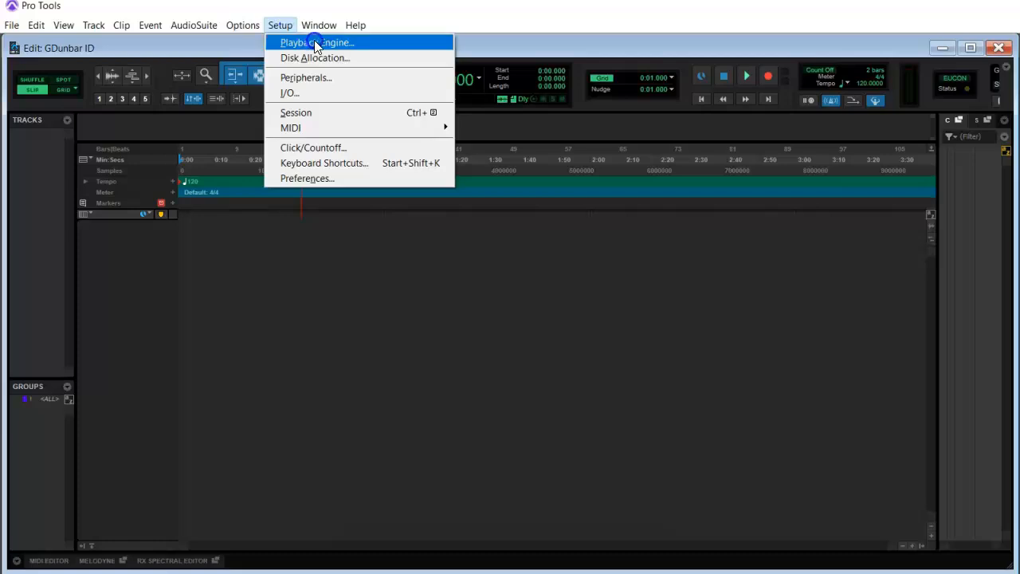
{"action": "left_click", "coordinate": [316, 43]}
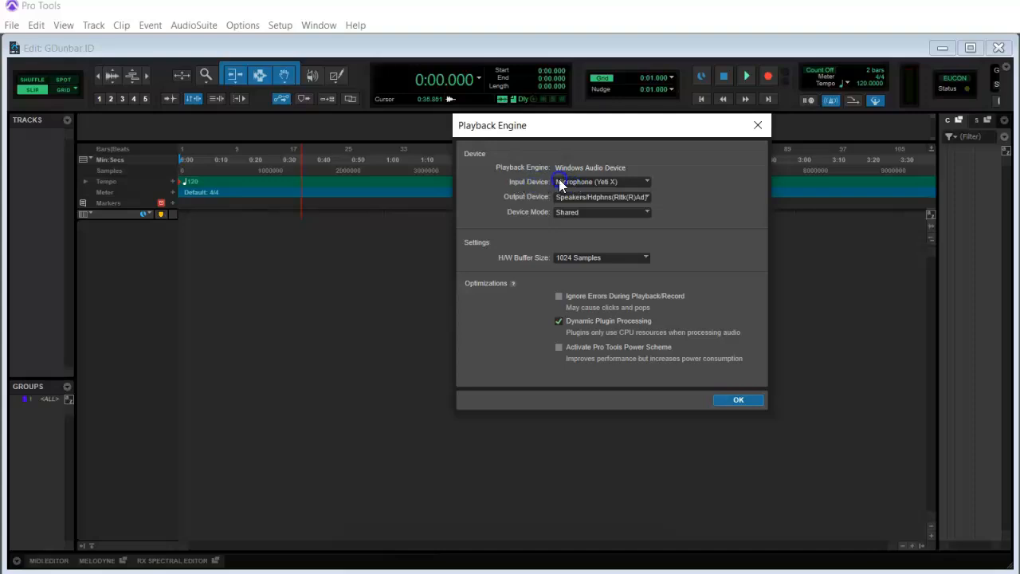
{"action": "left_click", "coordinate": [576, 183]}
{"action": "left_click", "coordinate": [604, 249]}
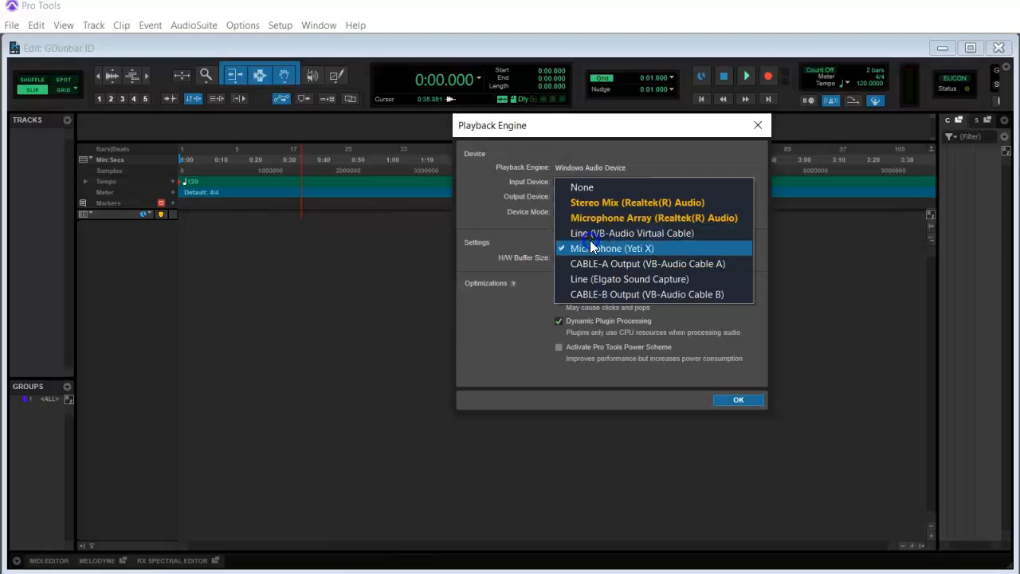
{"action": "left_click", "coordinate": [553, 364]}
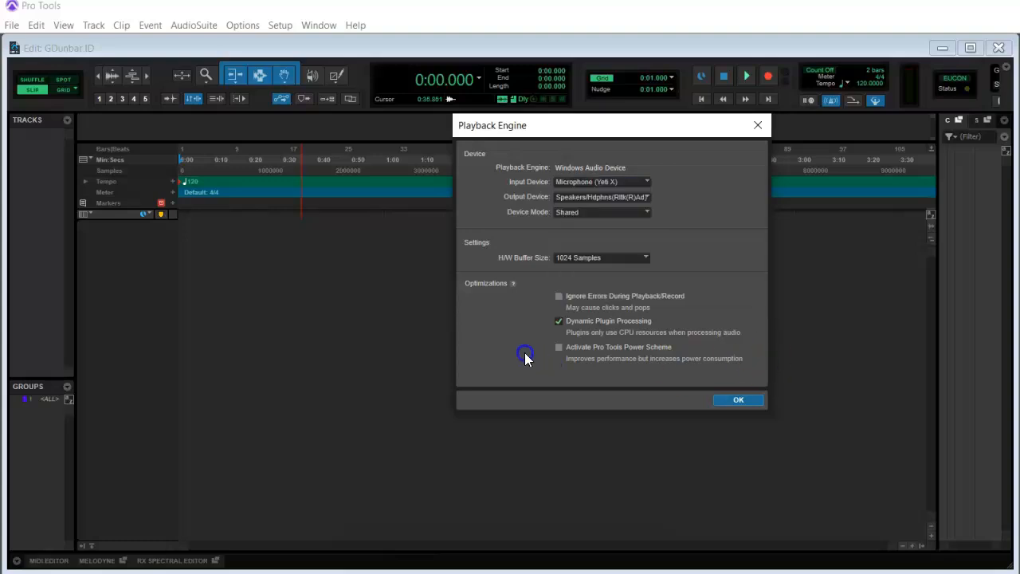
{"action": "left_click", "coordinate": [594, 195]}
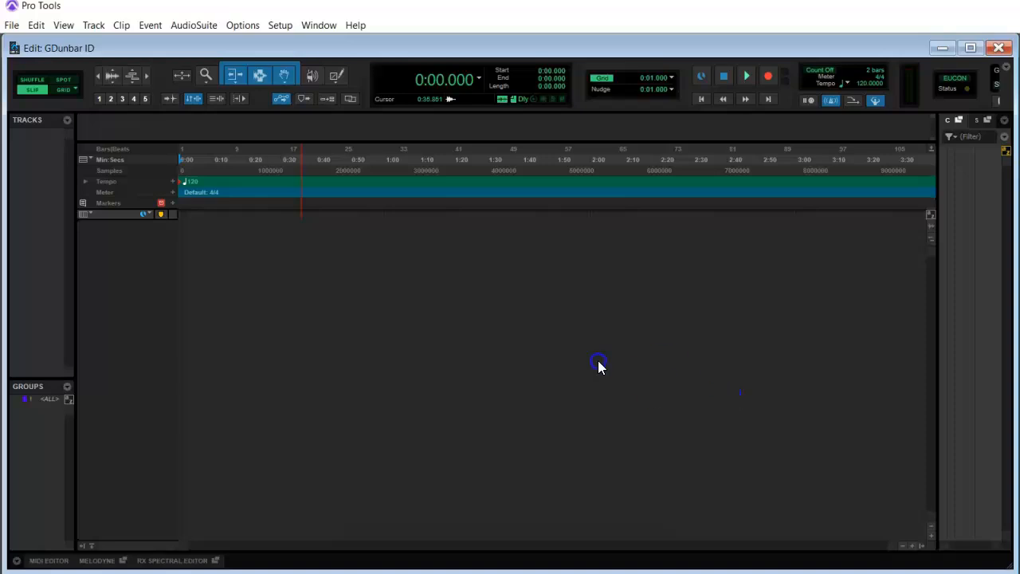
Choose the mambol MP3 from the TVR2A Sessions folder in Documents for audio import and add it as a file to convert
{"action": "left_click", "coordinate": [13, 25]}
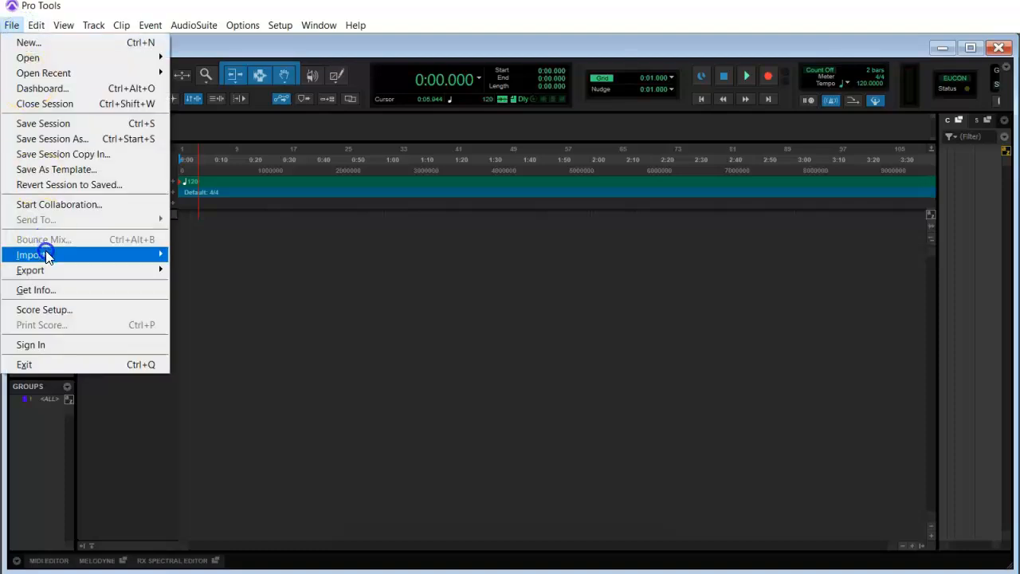
{"action": "mouse_move", "coordinate": [42, 255]}
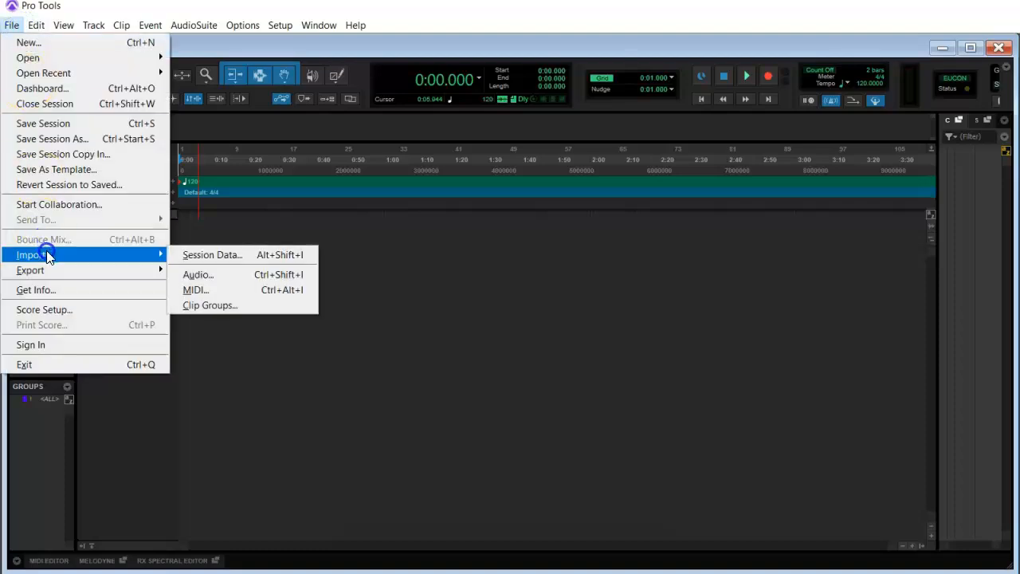
{"action": "left_click", "coordinate": [202, 275]}
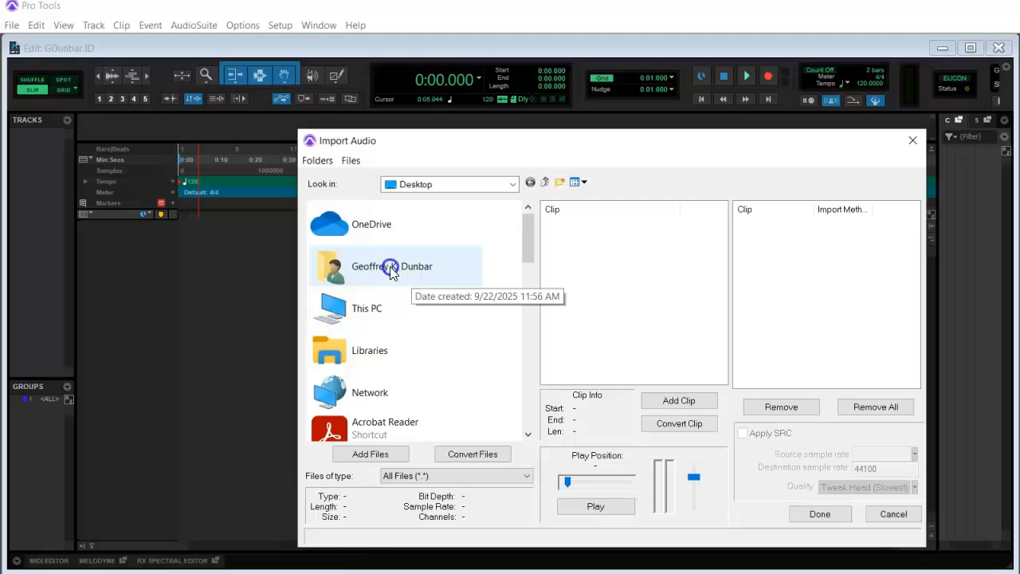
{"action": "double_click", "coordinate": [391, 271]}
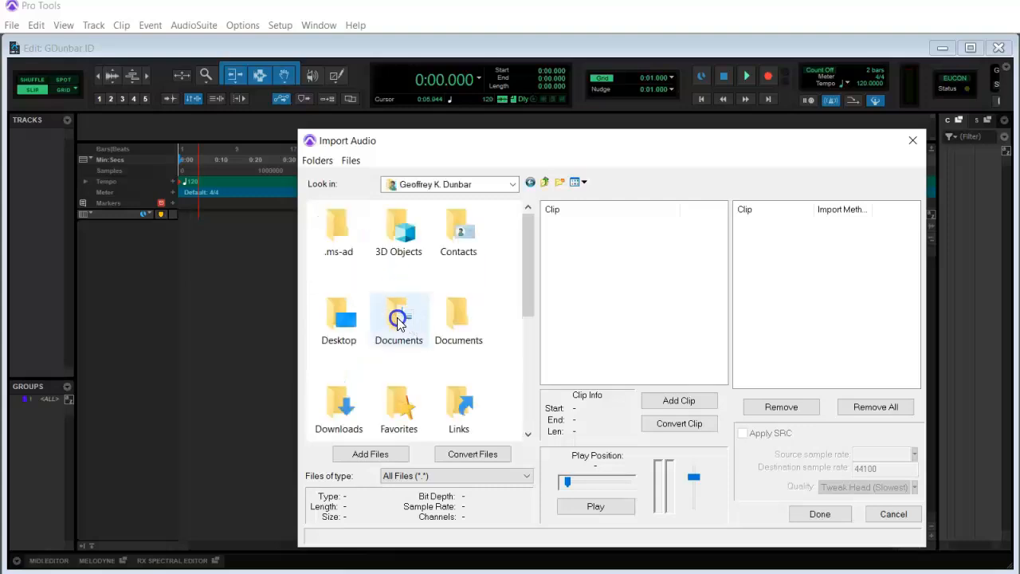
{"action": "double_click", "coordinate": [398, 317]}
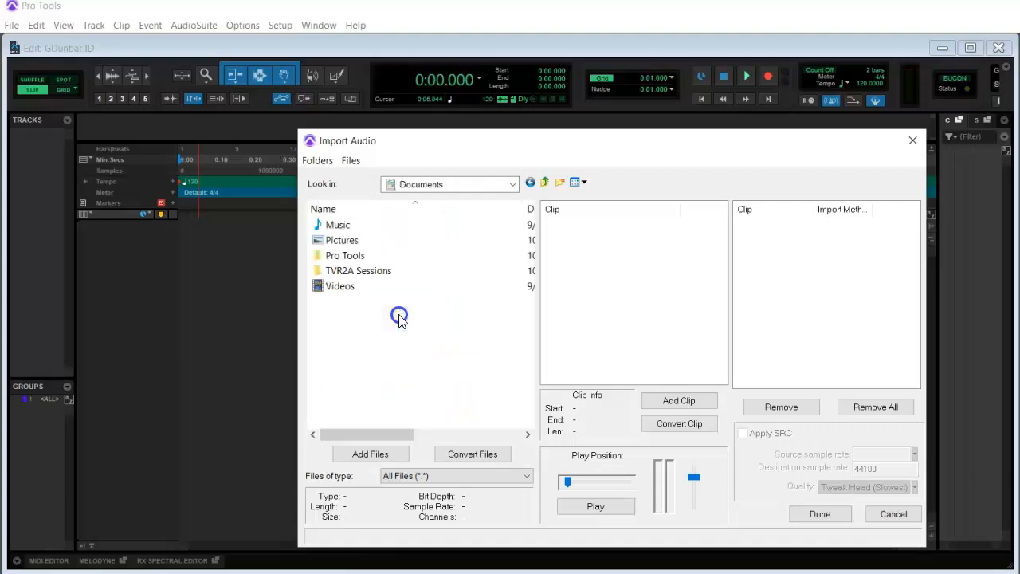
{"action": "double_click", "coordinate": [363, 273]}
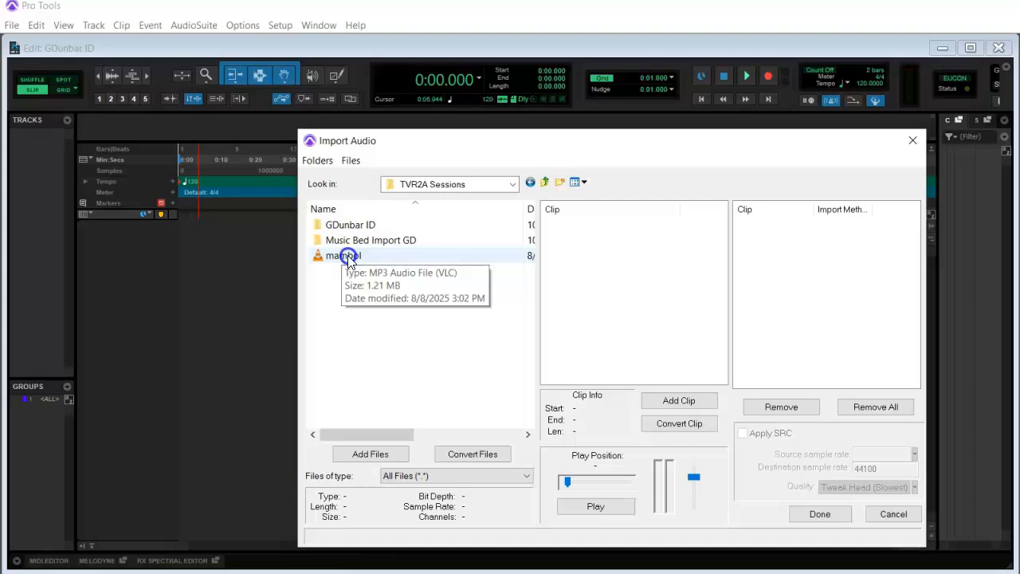
{"action": "left_click", "coordinate": [348, 257]}
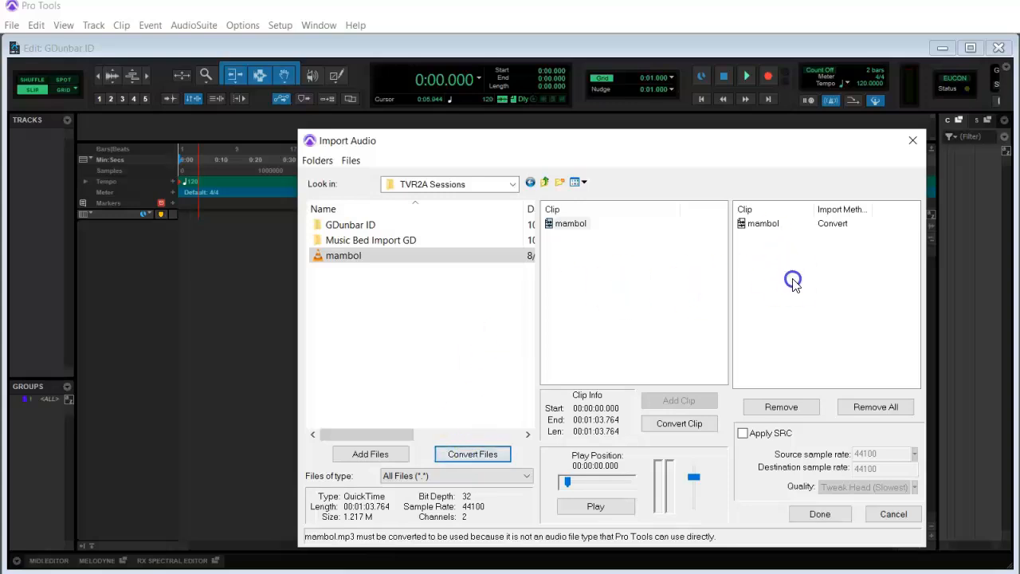
Complete the import into the session's Audio Files folder, placing the audio on a new track at Session Start
{"action": "left_click", "coordinate": [824, 513]}
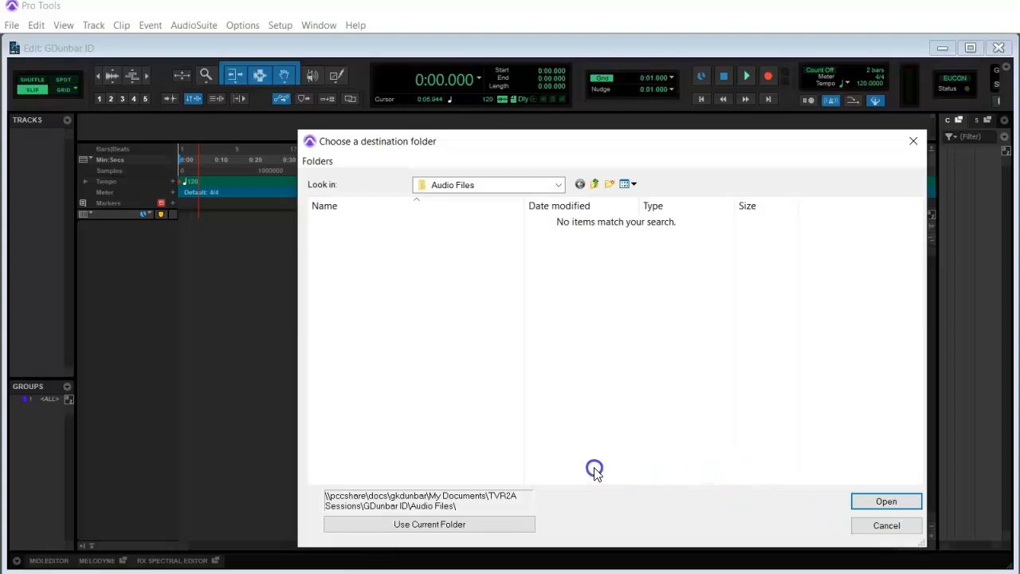
{"action": "left_click", "coordinate": [423, 524]}
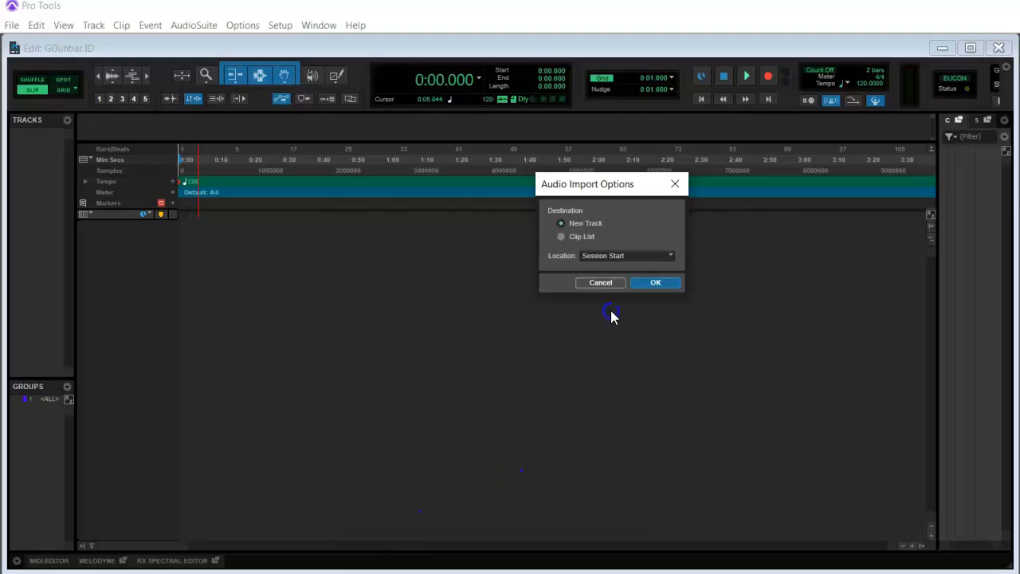
{"action": "left_click", "coordinate": [606, 236]}
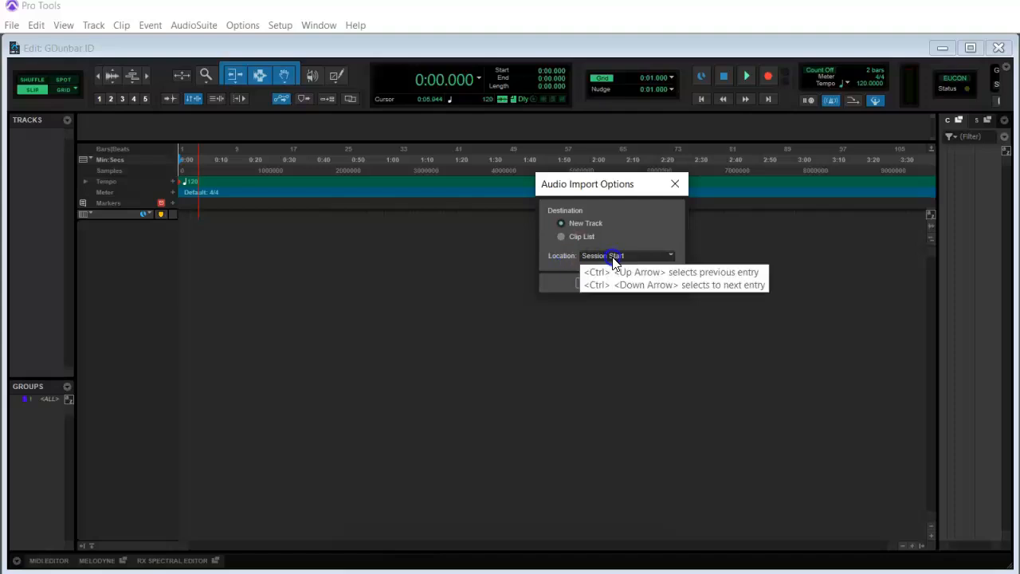
{"action": "left_click", "coordinate": [660, 285]}
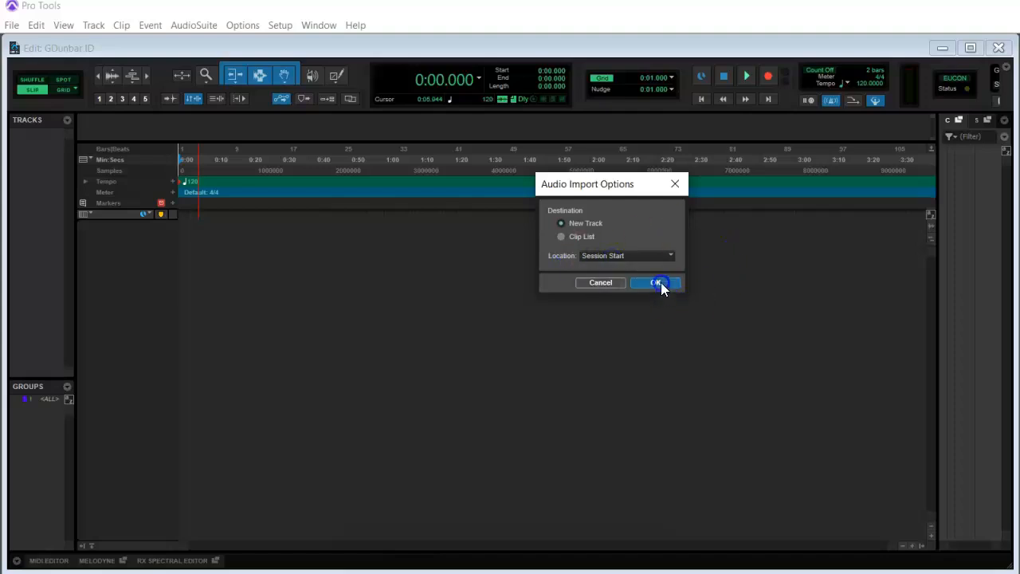
Increase the mambol track's height and zoom in horizontally until the timeline shows about the first 26 seconds of its waveform
{"action": "left_click", "coordinate": [380, 237]}
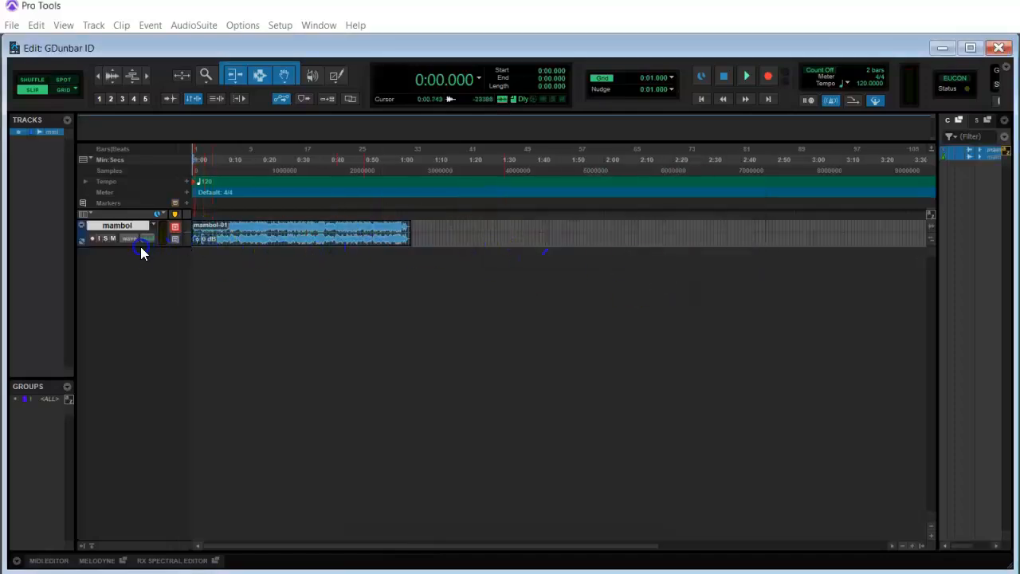
{"action": "left_click_drag", "start_coordinate": [135, 245], "coordinate": [137, 353]}
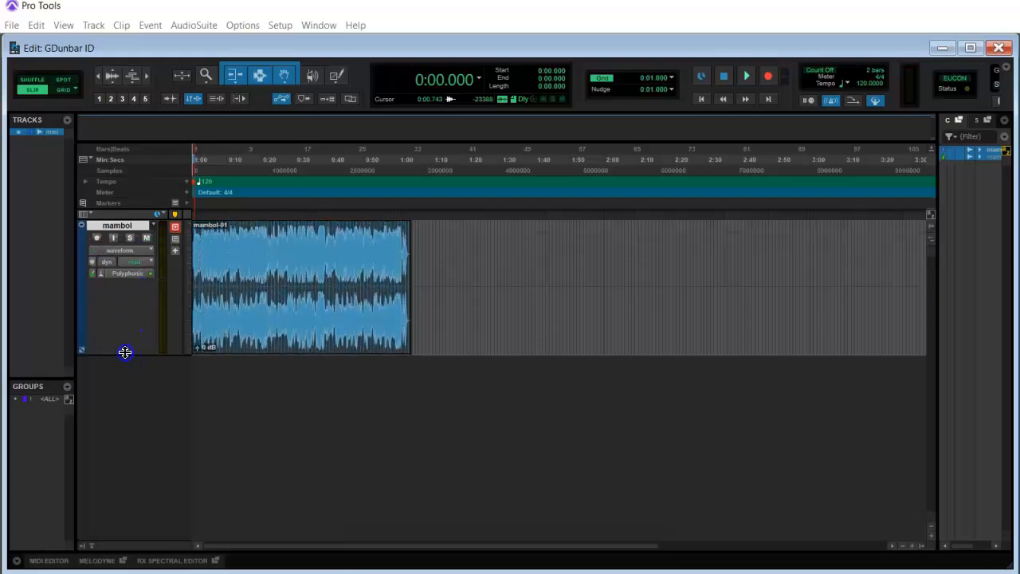
{"action": "left_click", "coordinate": [275, 248]}
{"action": "left_click", "coordinate": [371, 165]}
{"action": "left_click", "coordinate": [912, 546]}
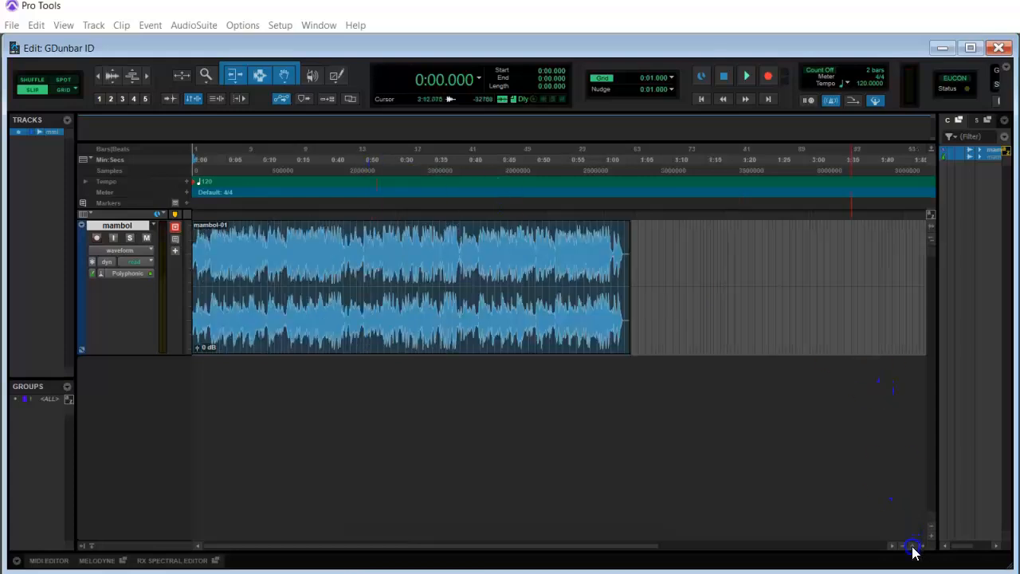
{"action": "left_click", "coordinate": [912, 546]}
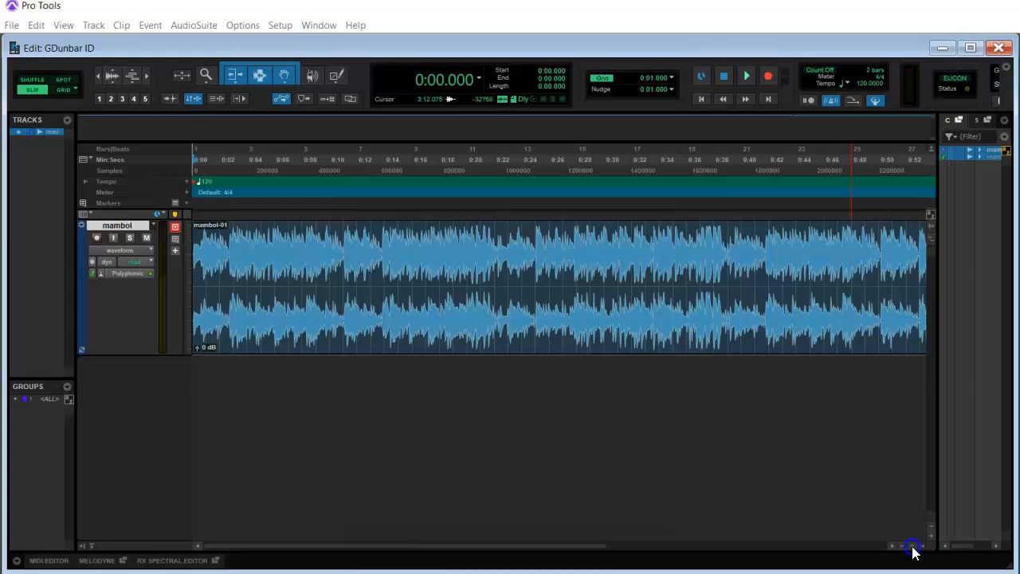
{"action": "left_click", "coordinate": [912, 546]}
{"action": "left_click", "coordinate": [459, 273]}
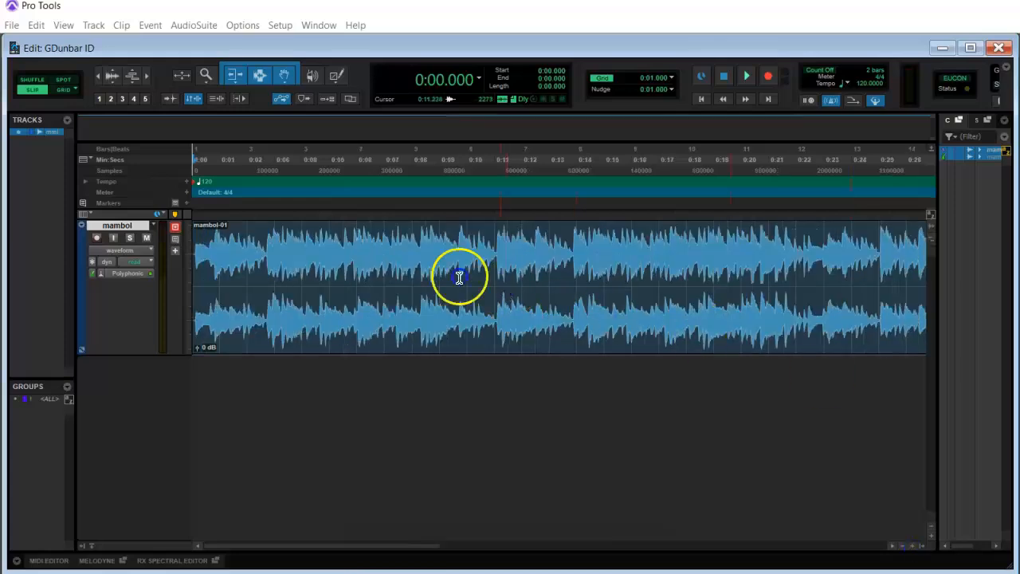
Return the playhead to the session start and play the opening of the mambol track to check the audio
{"action": "left_click", "coordinate": [272, 230]}
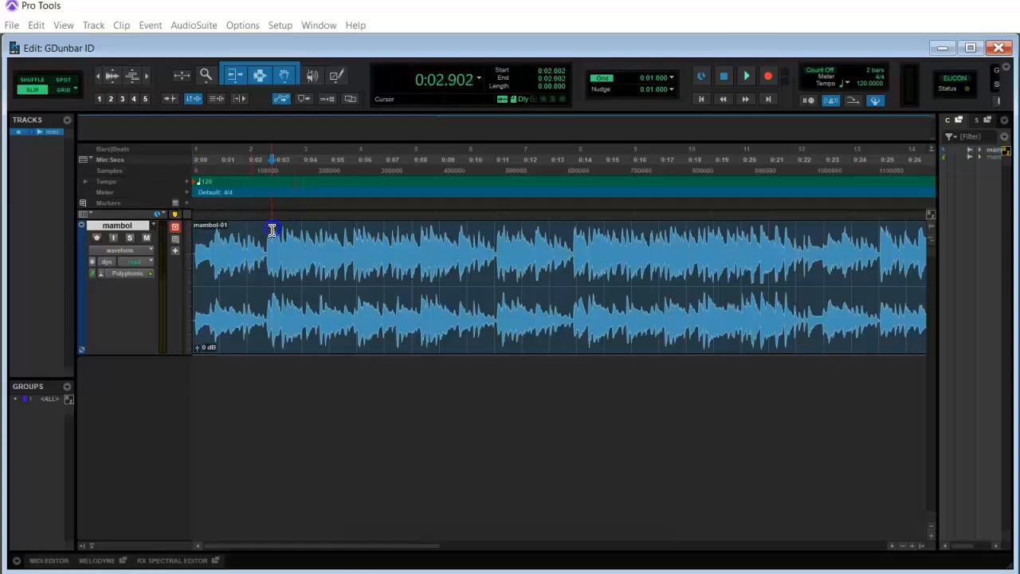
{"action": "key", "text": "Return"}
{"action": "key", "text": "space"}
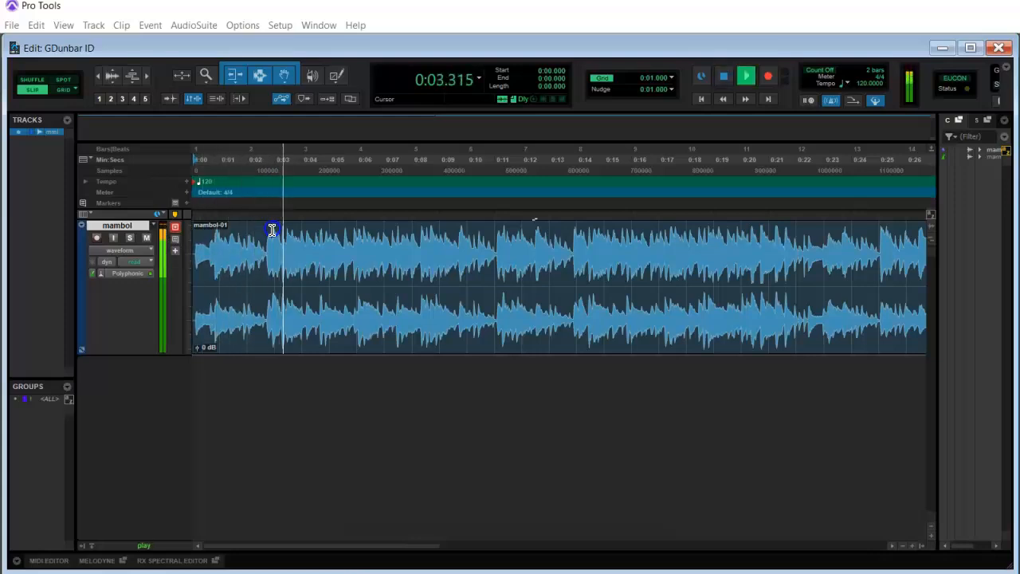
{"action": "key", "text": "space"}
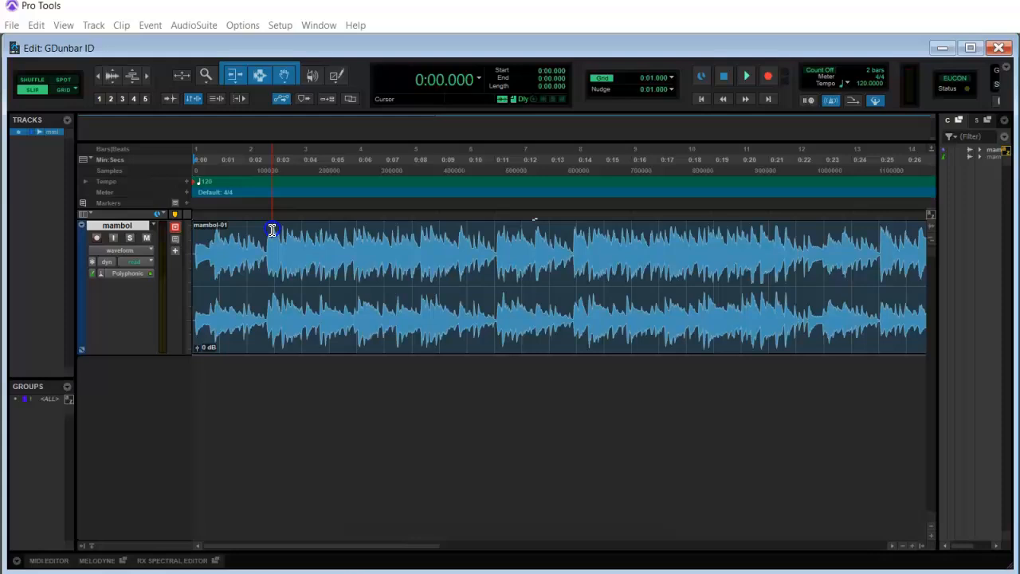
Check the mambol track's output assignment in the Mix window, play the track to view its level meter, and return to the Edit window
{"action": "key", "text": "ctrl+equal"}
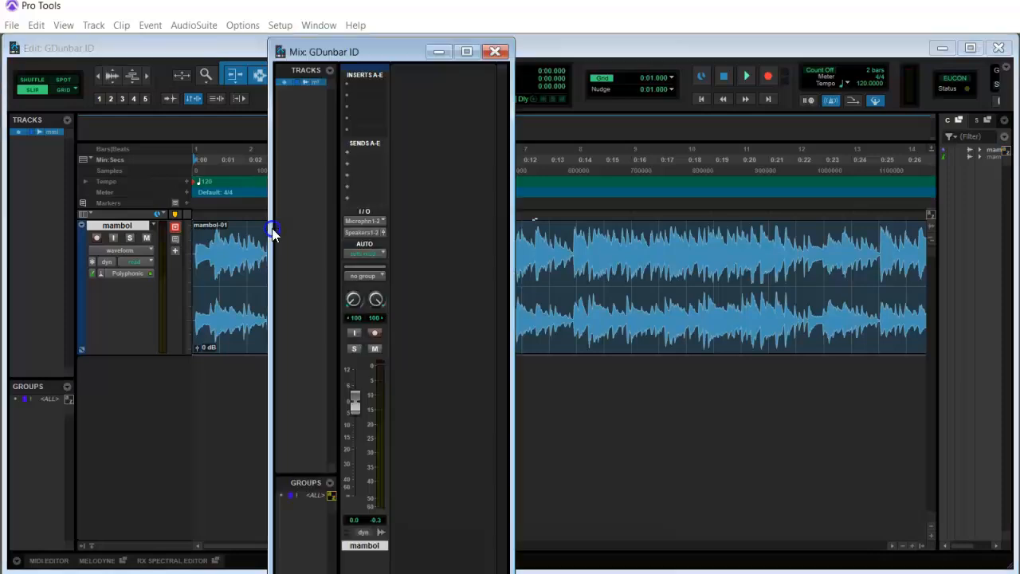
{"action": "left_click", "coordinate": [367, 233]}
{"action": "mouse_move", "coordinate": [386, 280]}
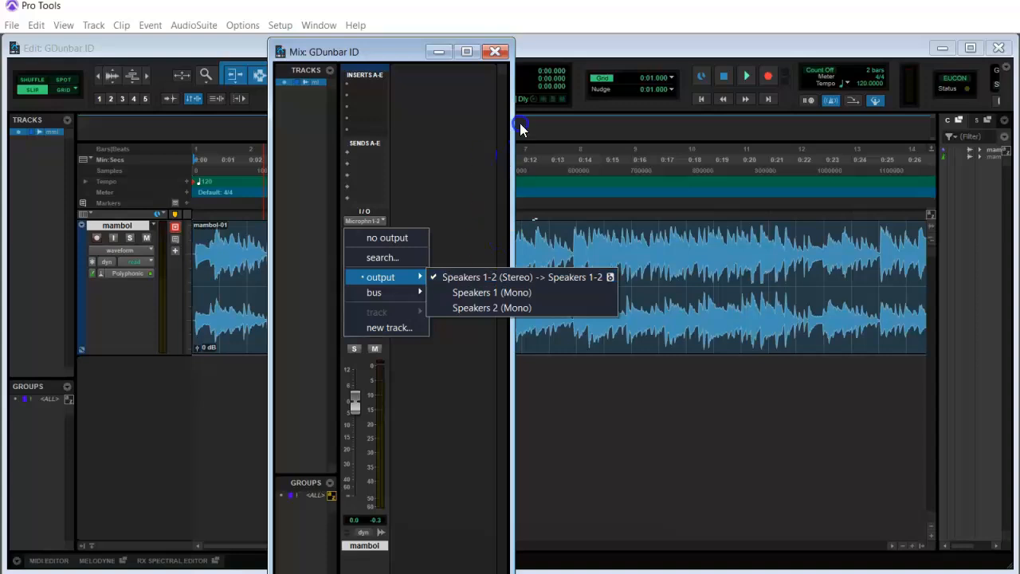
{"action": "left_click", "coordinate": [470, 144]}
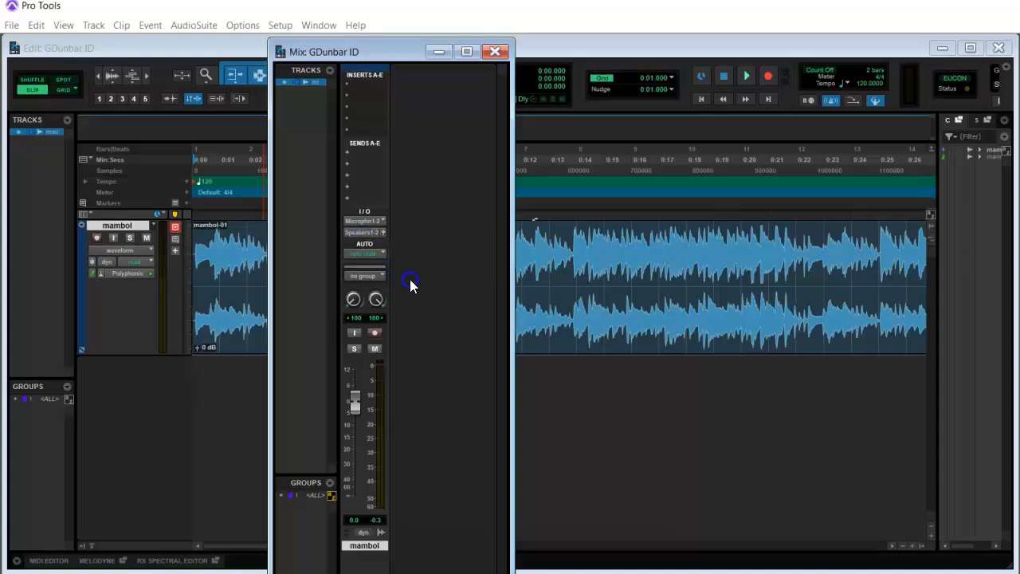
{"action": "key", "text": "space"}
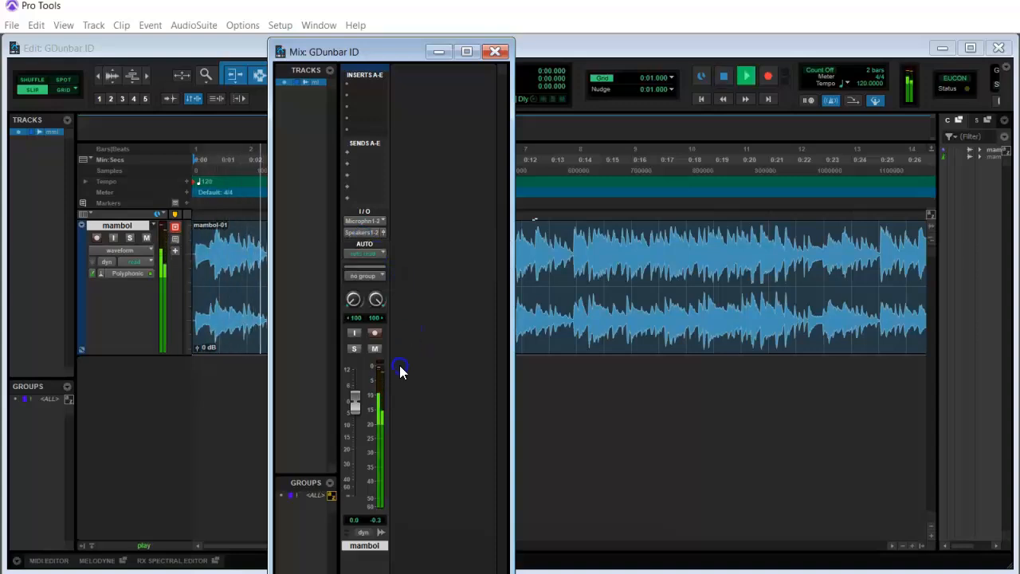
{"action": "key", "text": "space"}
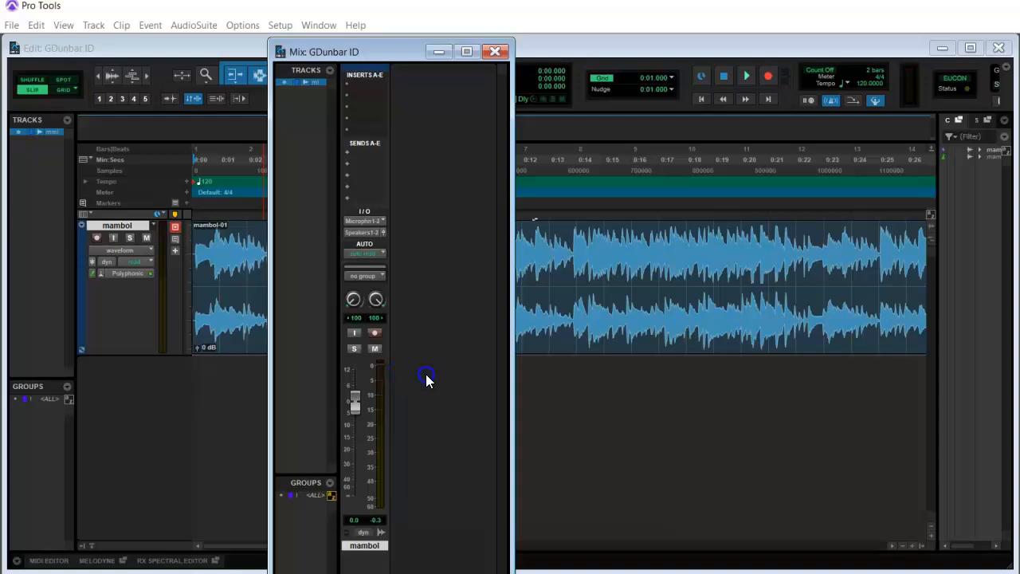
{"action": "left_click", "coordinate": [562, 415]}
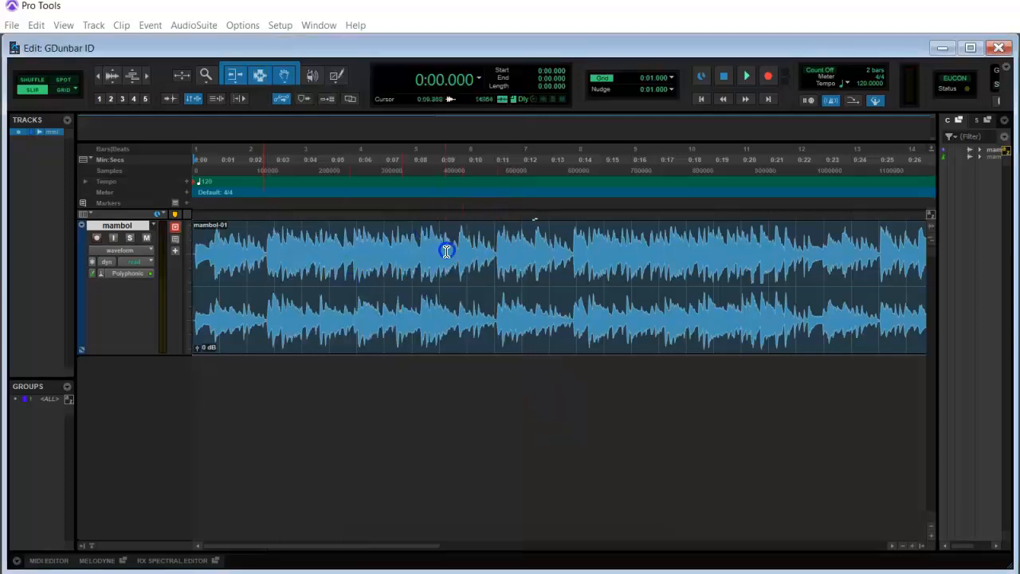
Toggle the Mix window, then review the input device choices in the Playback Engine settings and close them
{"action": "left_click", "coordinate": [472, 262]}
{"action": "key", "text": "ctrl+equal"}
{"action": "key", "text": "ctrl+equal"}
{"action": "left_click", "coordinate": [280, 25]}
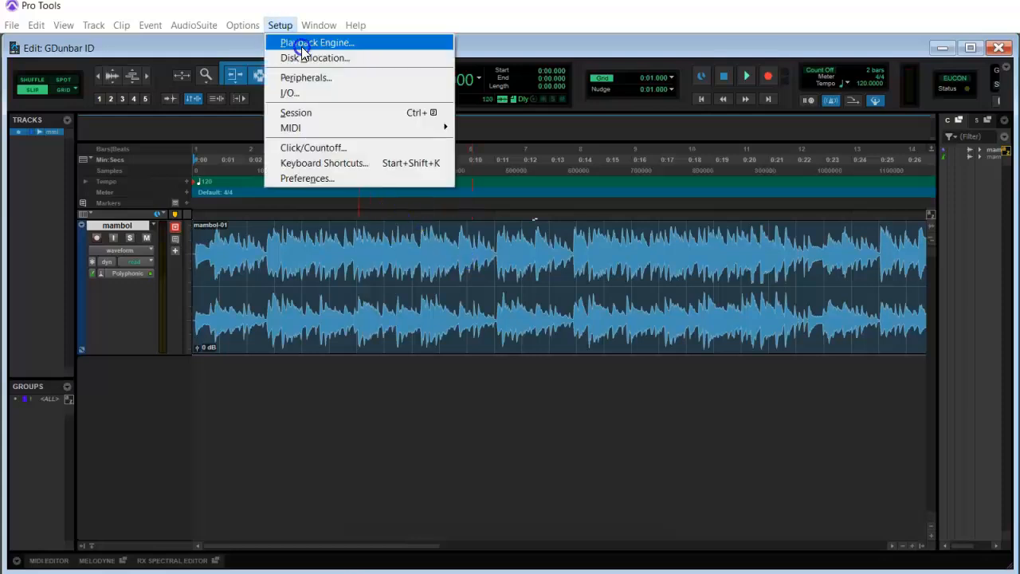
{"action": "left_click", "coordinate": [304, 42]}
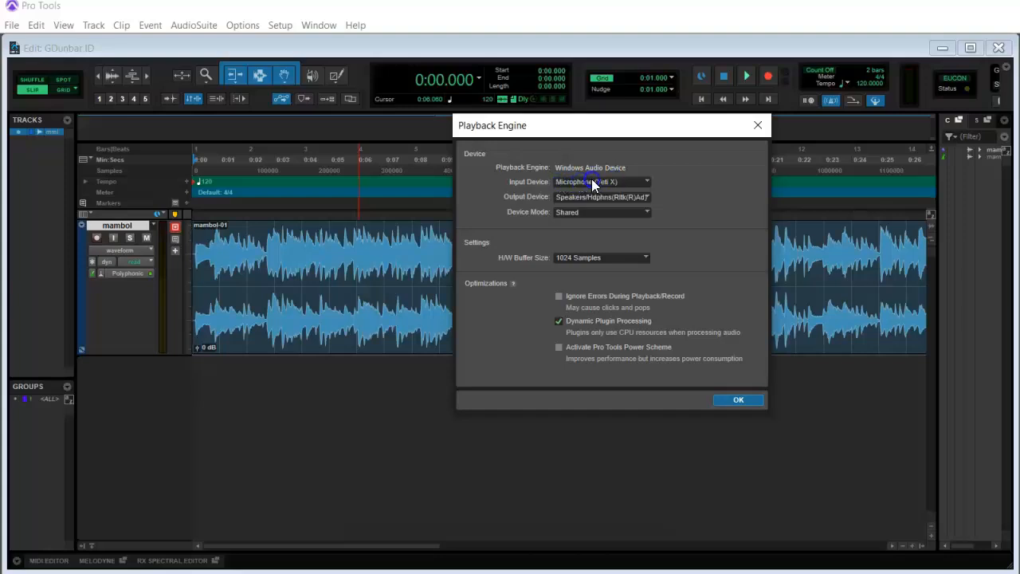
{"action": "left_click", "coordinate": [649, 182]}
{"action": "left_click", "coordinate": [690, 156]}
{"action": "left_click", "coordinate": [740, 398]}
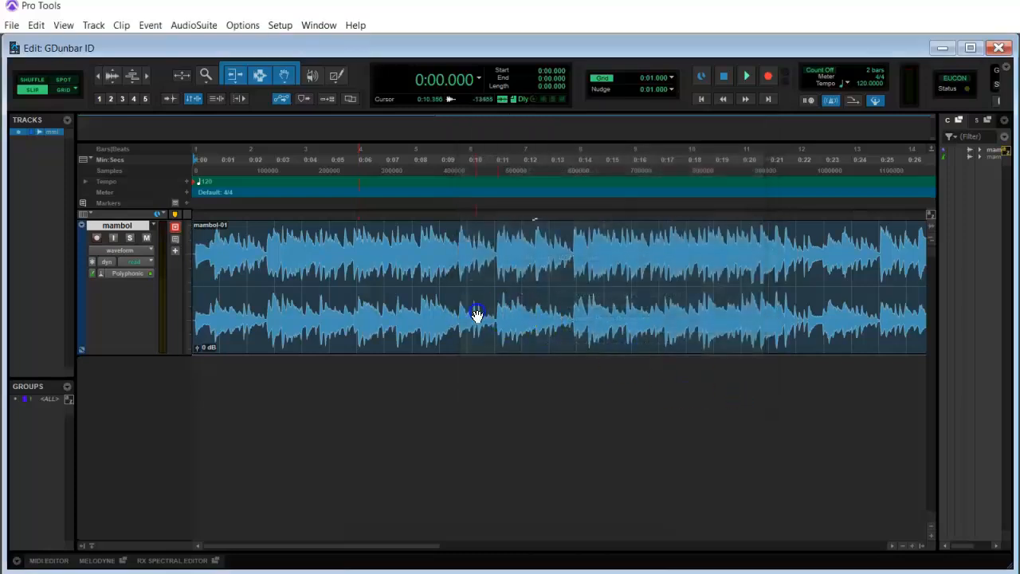
Place the cursor at the start of the mambol clip and mute the mambol track
{"action": "left_click", "coordinate": [200, 264]}
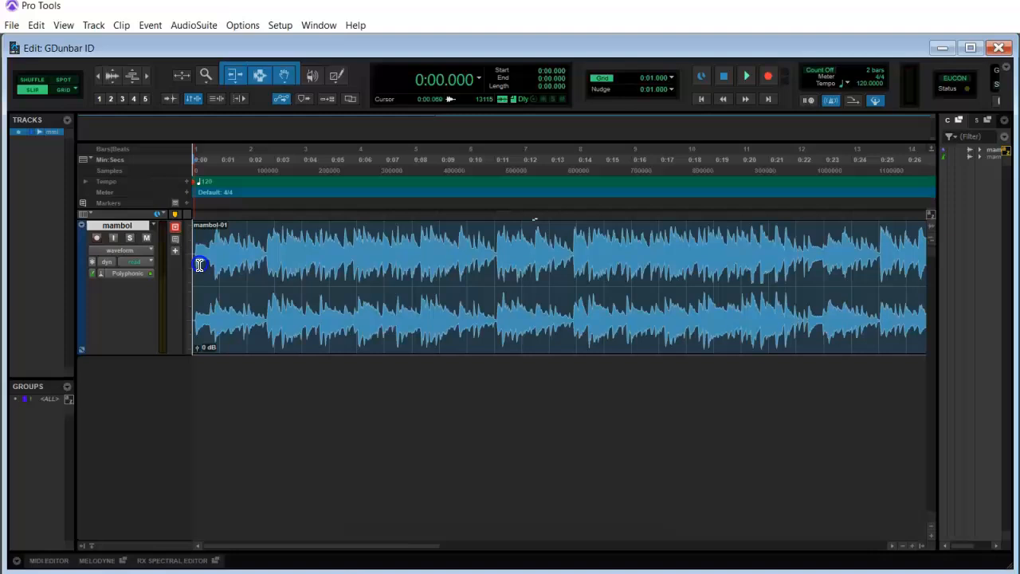
{"action": "left_click", "coordinate": [146, 237]}
{"action": "left_click", "coordinate": [146, 238]}
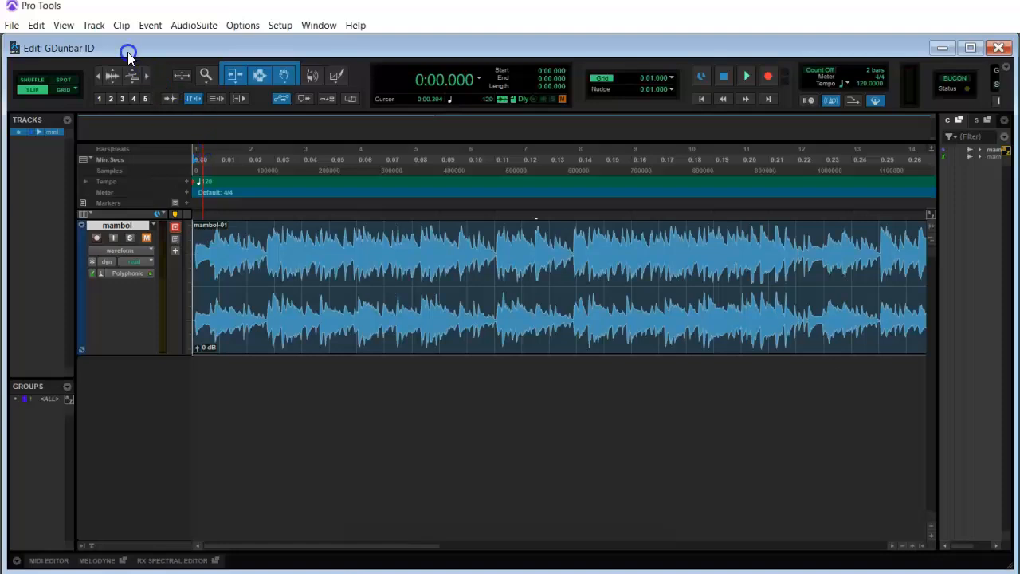
Create one new mono audio track named VO with the Ticks timebase
{"action": "left_click", "coordinate": [93, 25]}
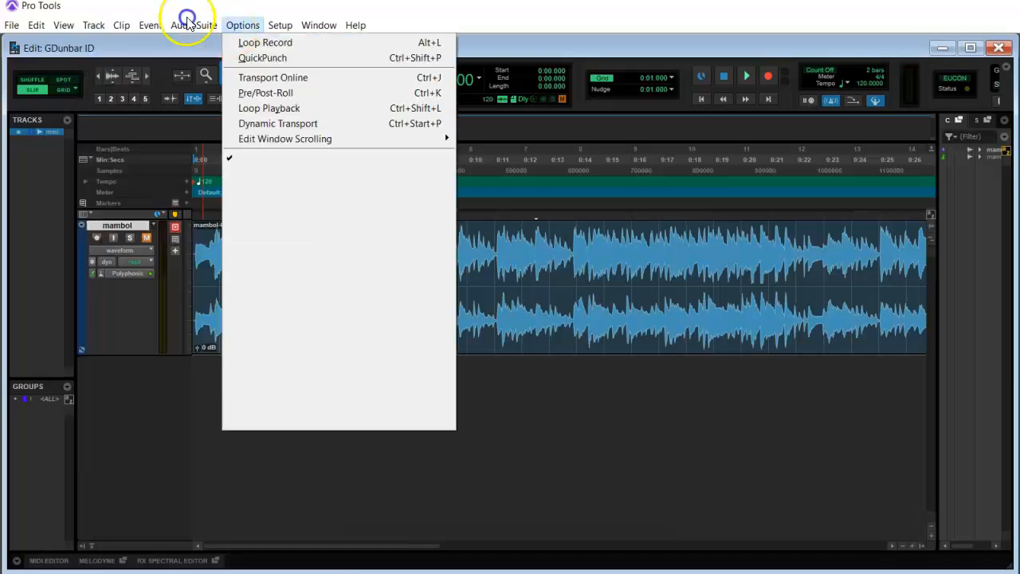
{"action": "left_click", "coordinate": [94, 25]}
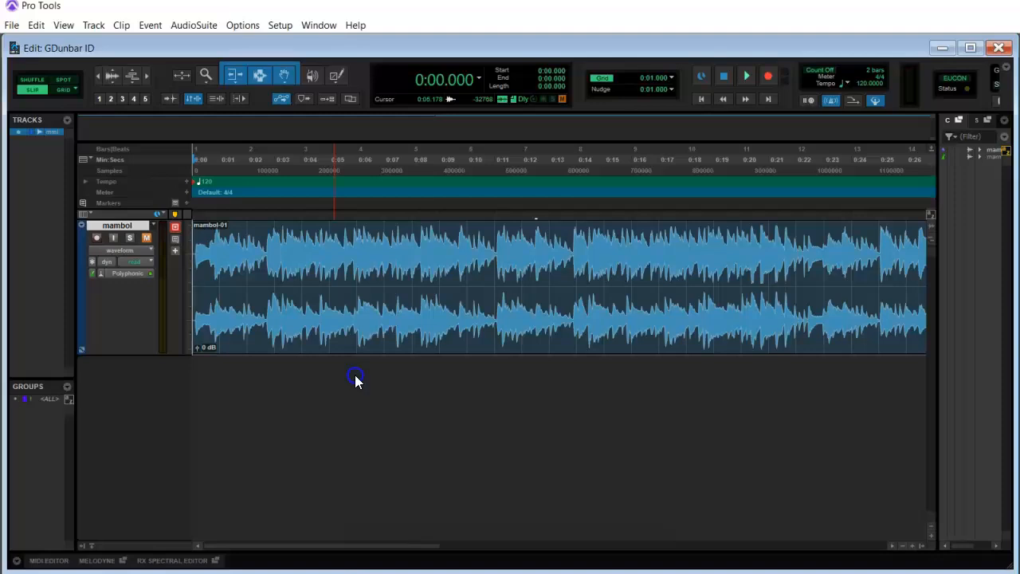
{"action": "key", "text": "ctrl+shift+n"}
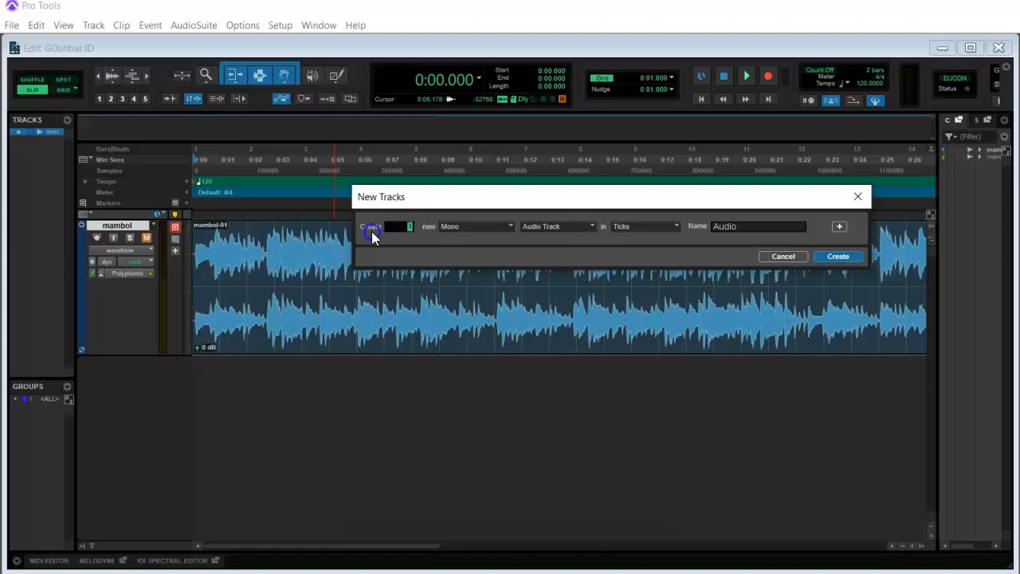
{"action": "left_click", "coordinate": [410, 228]}
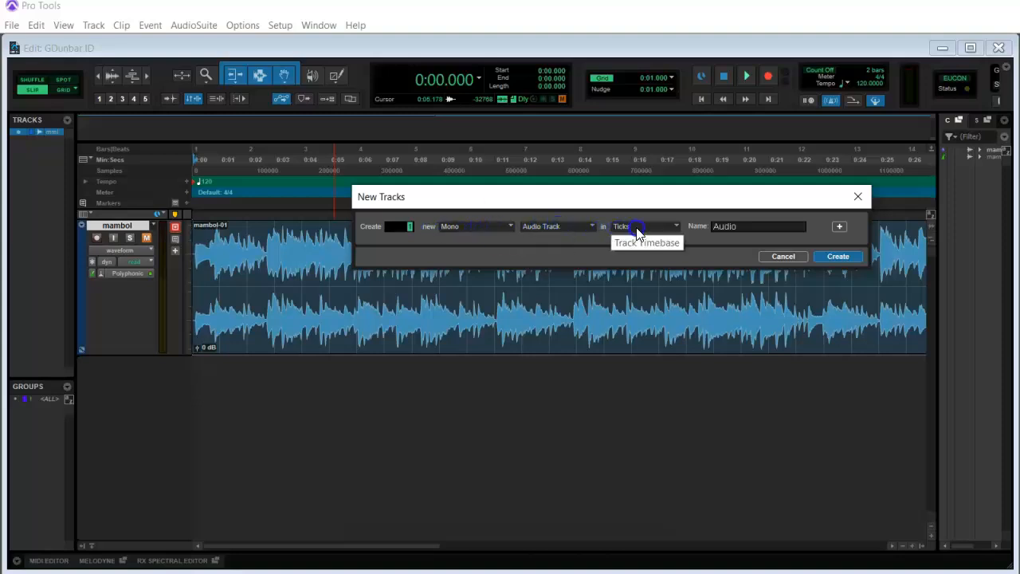
{"action": "left_click_drag", "start_coordinate": [747, 228], "coordinate": [700, 226]}
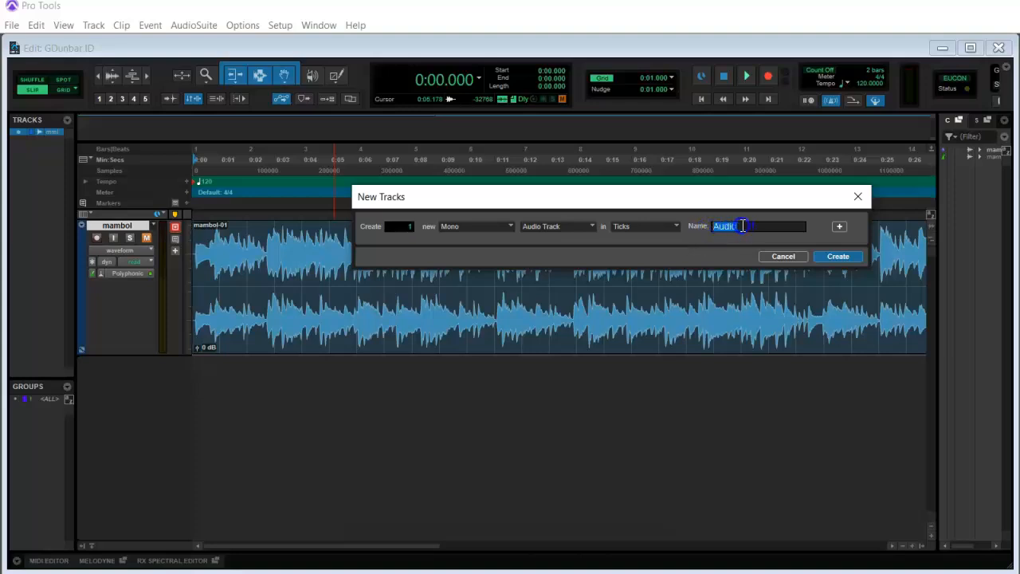
{"action": "type", "text": "VO"}
{"action": "left_click", "coordinate": [400, 232]}
{"action": "left_click", "coordinate": [836, 255]}
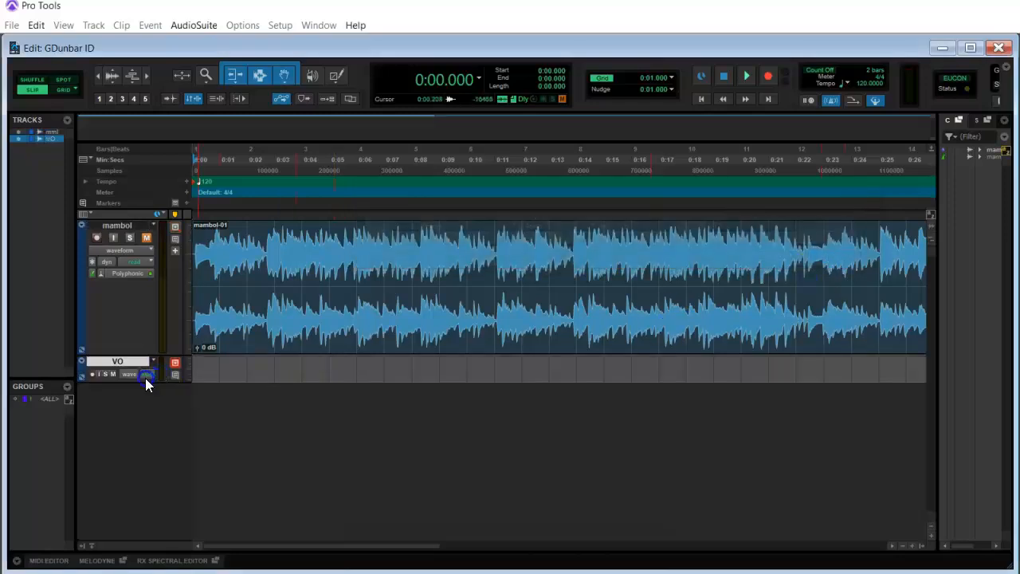
Increase the VO track's height and set its input to Microphone 1 (Mono) in the Mix window
{"action": "left_click_drag", "start_coordinate": [141, 380], "coordinate": [135, 472]}
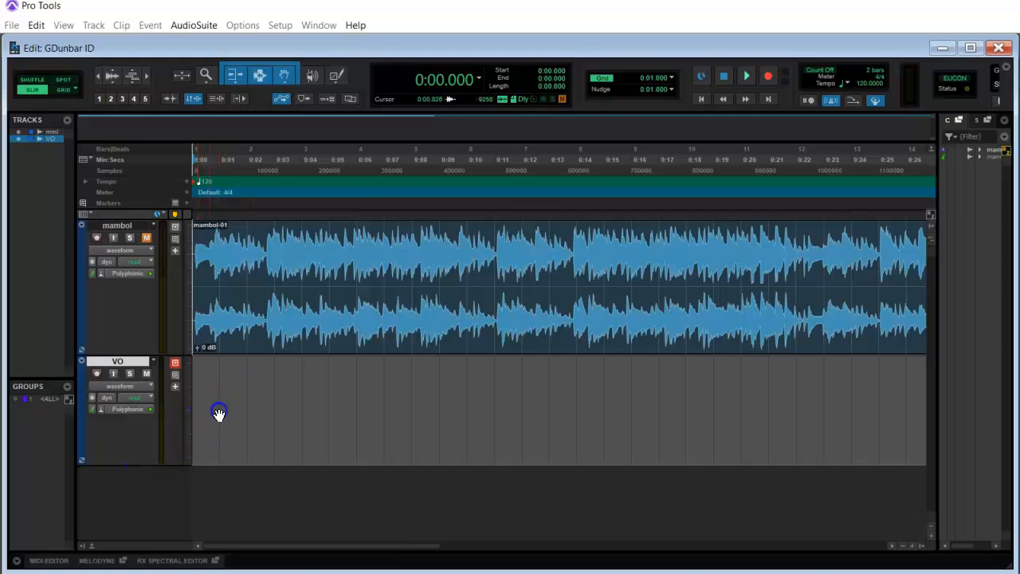
{"action": "left_click", "coordinate": [212, 371]}
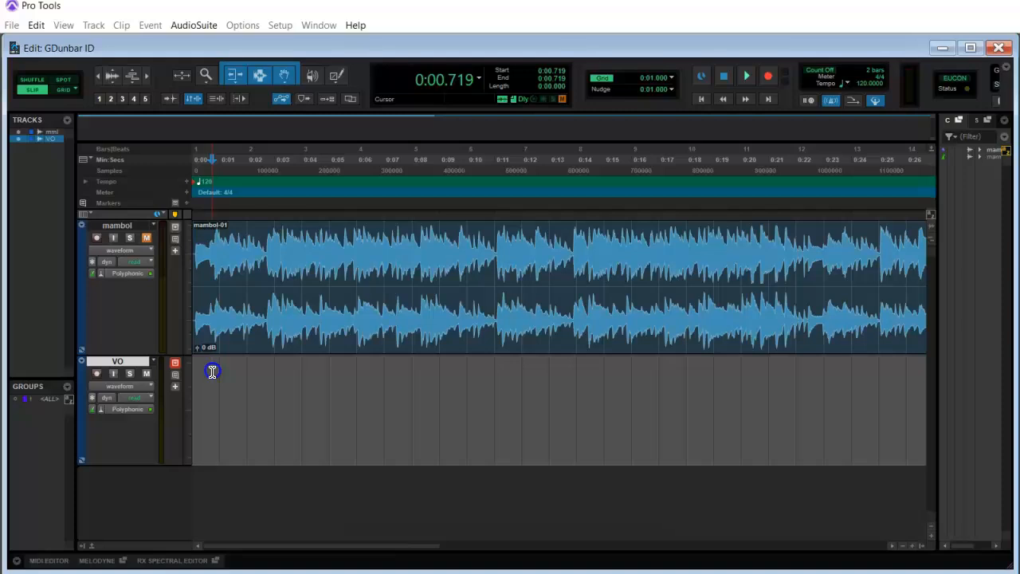
{"action": "key", "text": "ctrl+equal"}
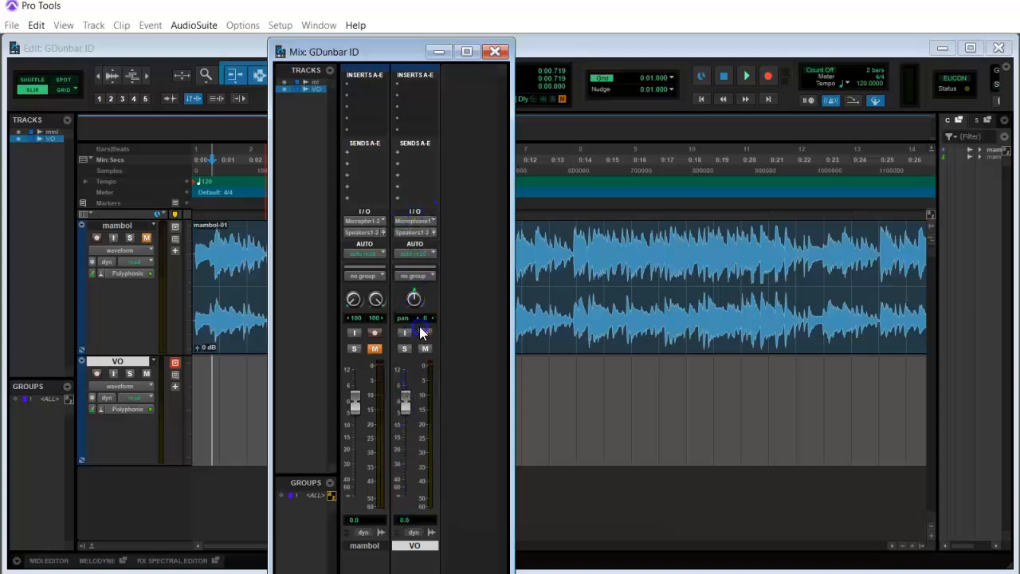
{"action": "left_click", "coordinate": [419, 220]}
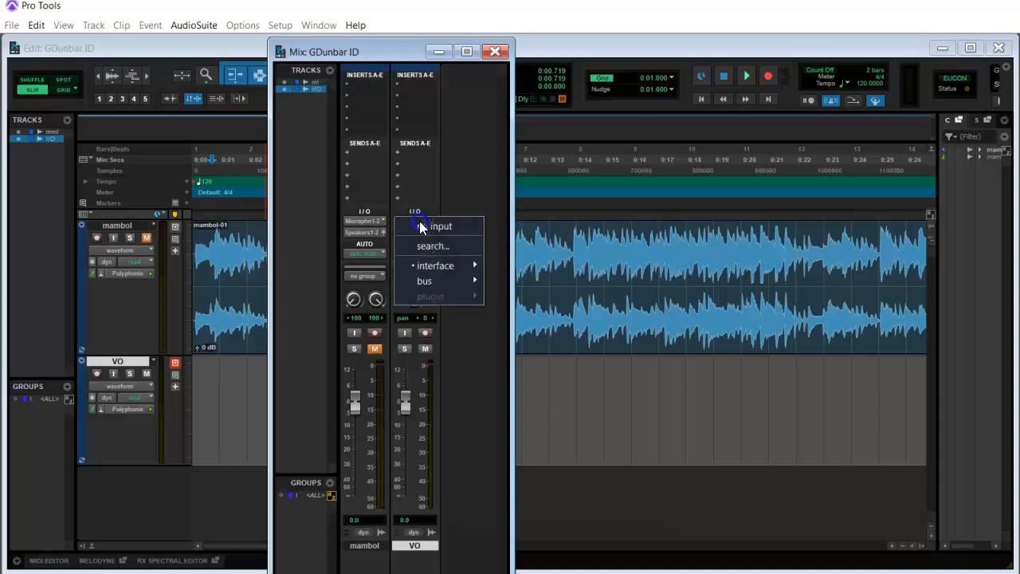
{"action": "mouse_move", "coordinate": [432, 263]}
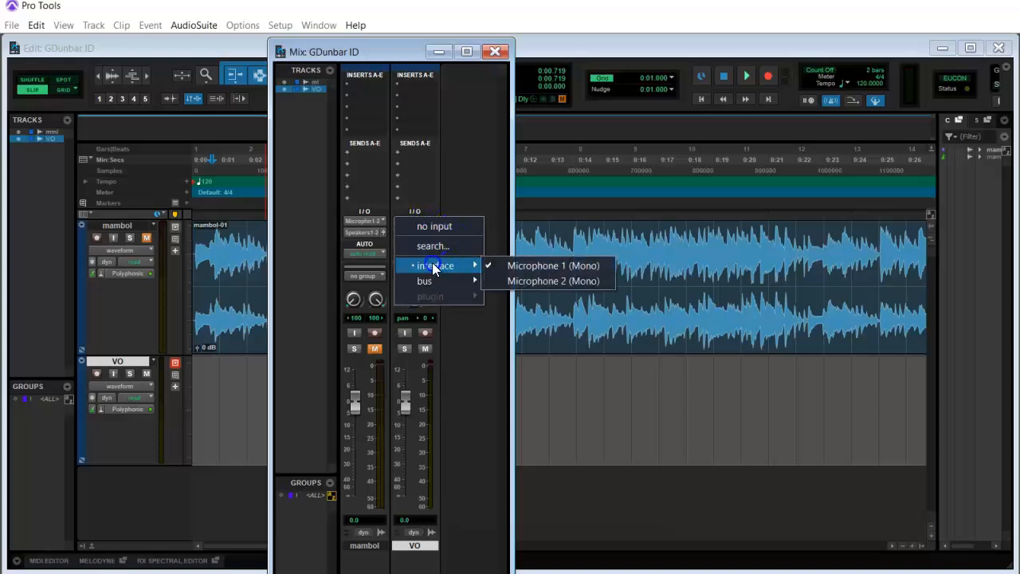
{"action": "left_click", "coordinate": [517, 267]}
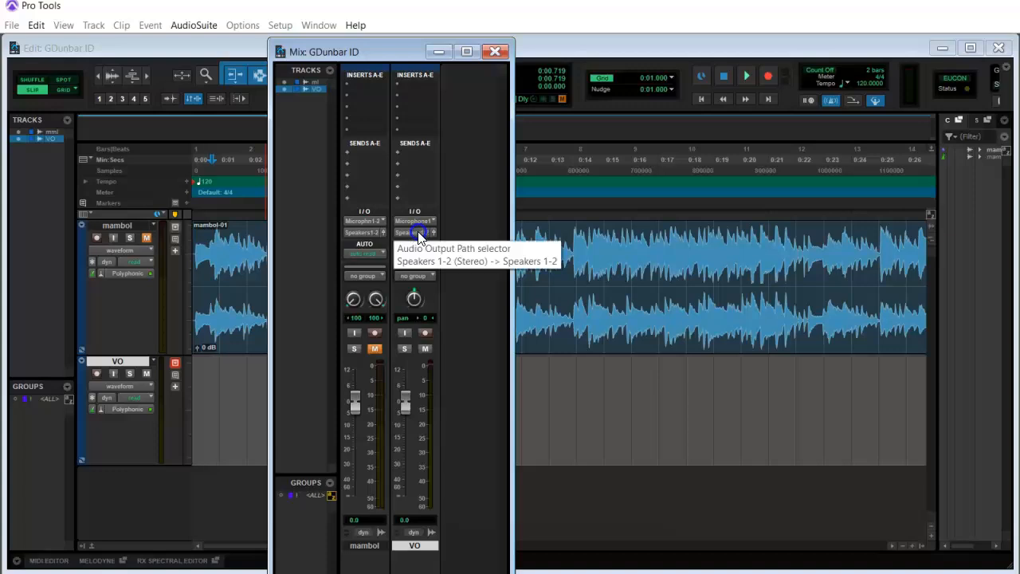
Record-enable the VO track and return the playhead to the session start in the Edit window
{"action": "left_click", "coordinate": [423, 333]}
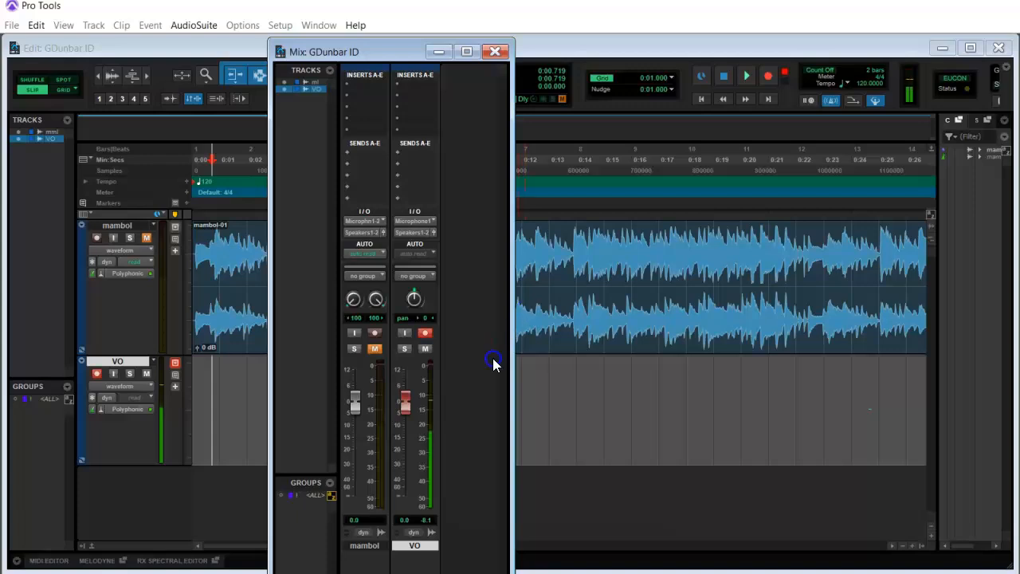
{"action": "left_click", "coordinate": [546, 390]}
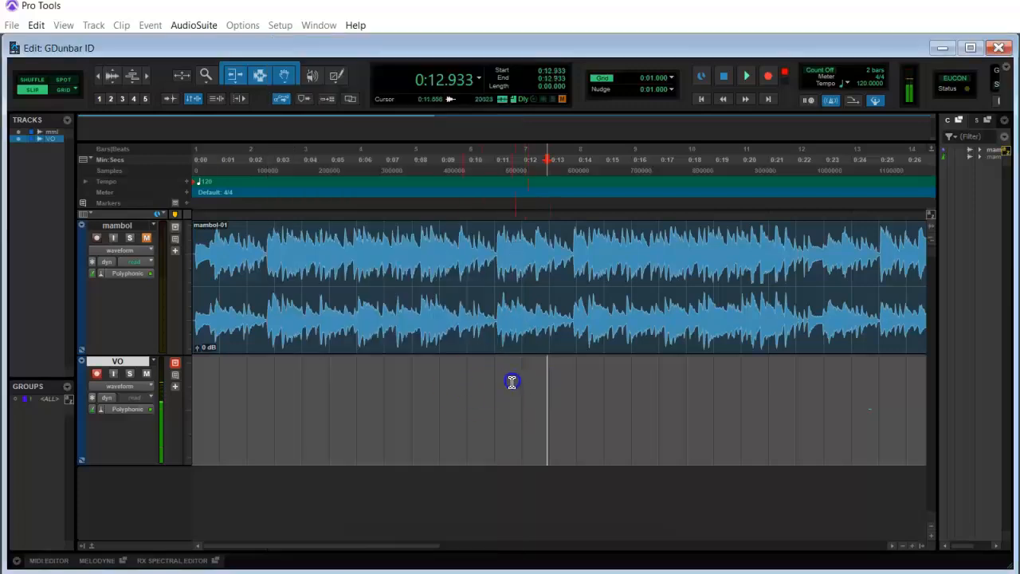
{"action": "key", "text": "Return"}
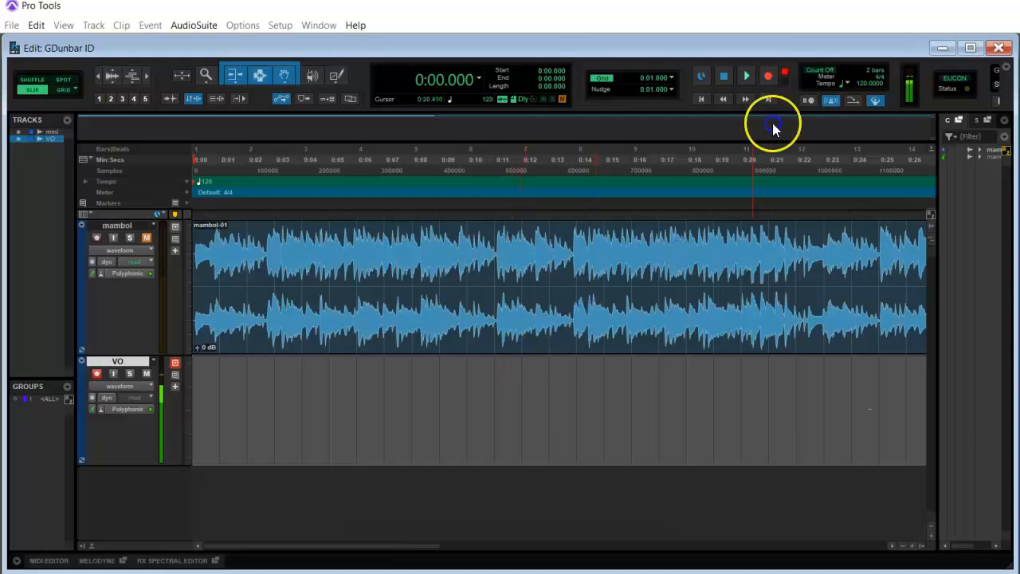
Record a voice-over take about 13 seconds long on the VO track from the session start
{"action": "left_click", "coordinate": [737, 73]}
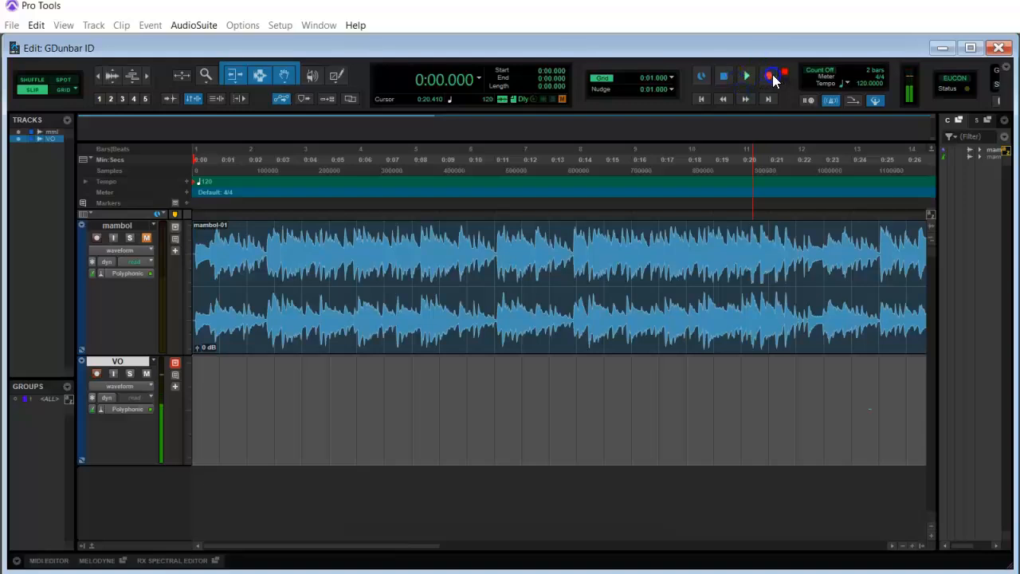
{"action": "left_click", "coordinate": [746, 77]}
{"action": "left_click", "coordinate": [763, 80]}
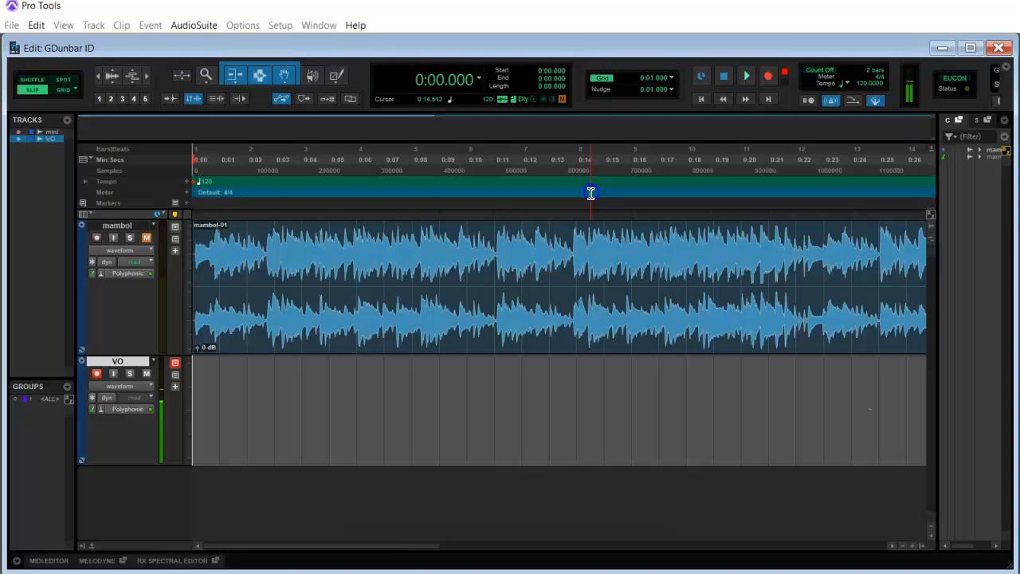
{"action": "key", "text": "ctrl+space"}
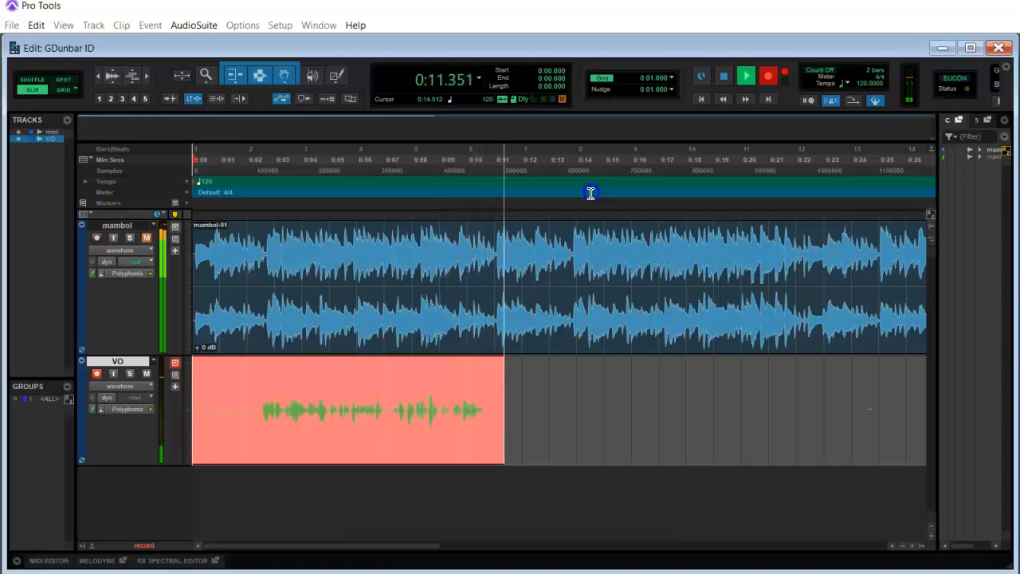
{"action": "key", "text": "space"}
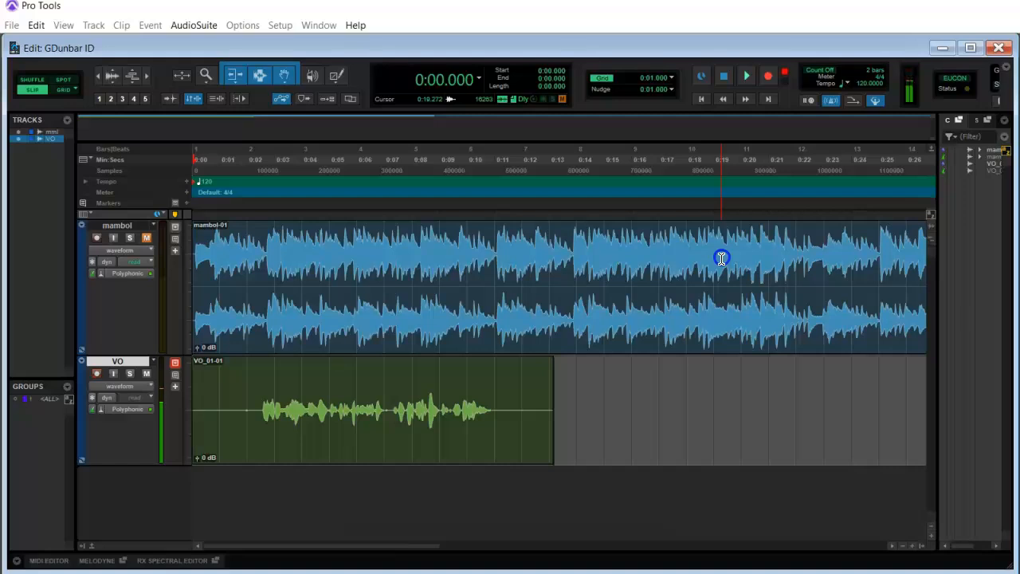
Turn off record-enable on the VO track and play back the recorded take from the session start
{"action": "left_click", "coordinate": [670, 273]}
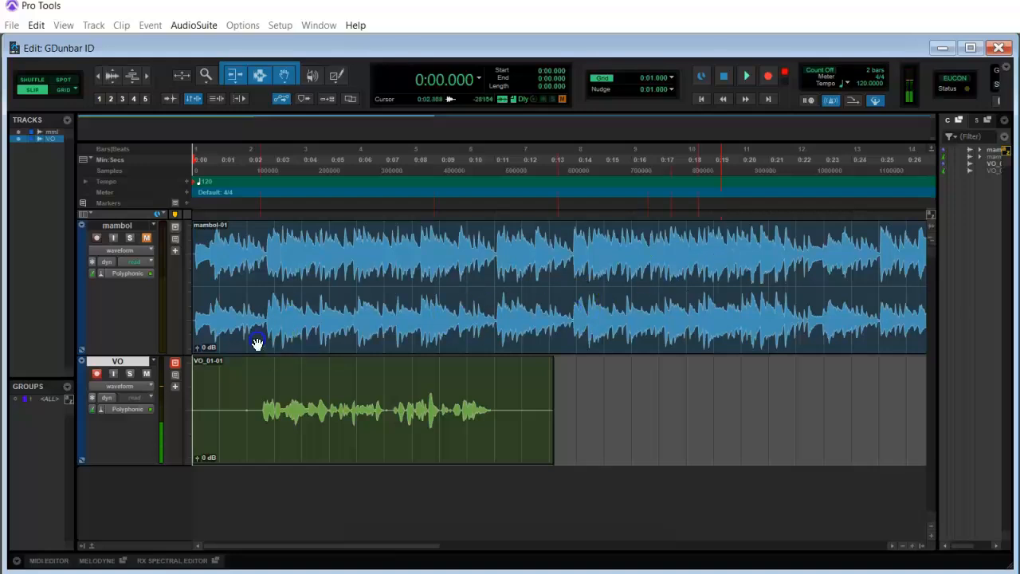
{"action": "left_click", "coordinate": [95, 373]}
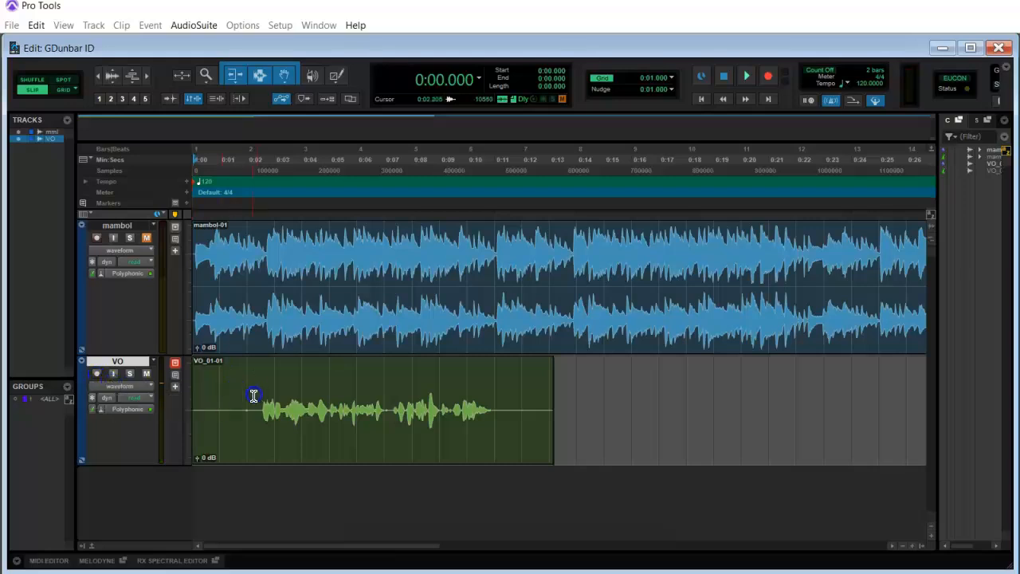
{"action": "key", "text": "space"}
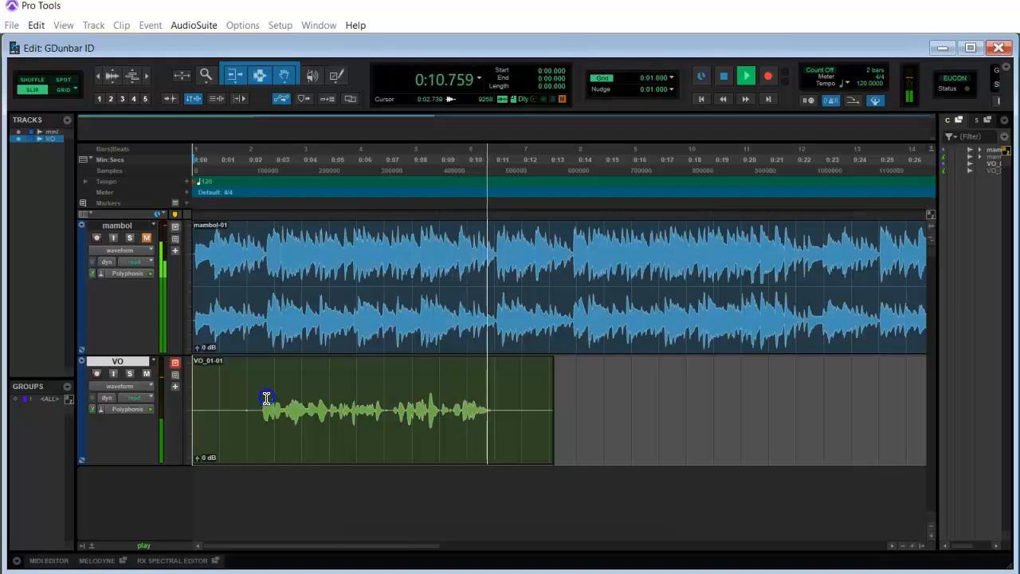
{"action": "key", "text": "space"}
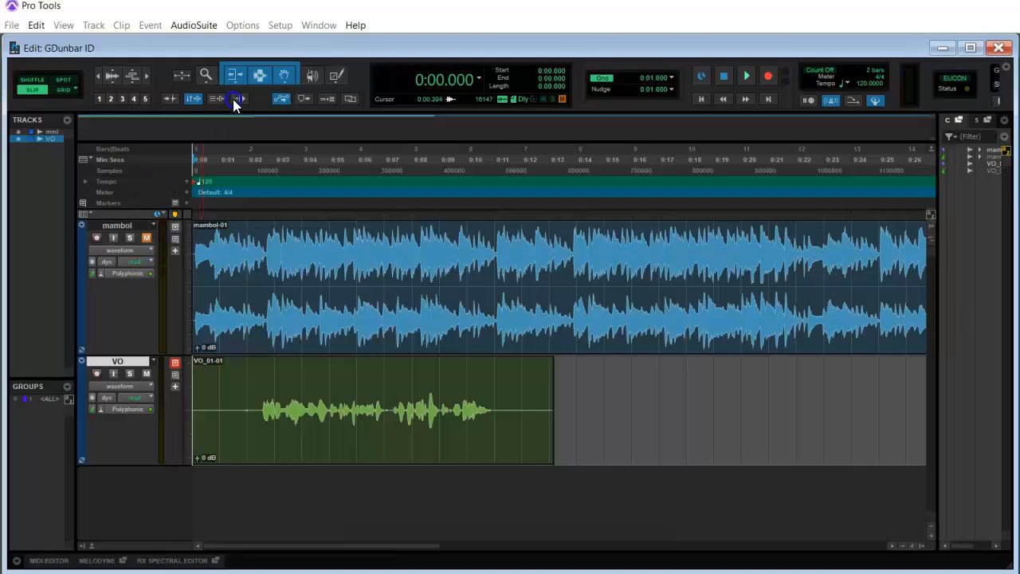
Switch between the individual Trim, Selector and Grabber tools and reactivate the combined Smart Tool
{"action": "left_click", "coordinate": [262, 73]}
{"action": "left_click", "coordinate": [232, 78]}
{"action": "left_click", "coordinate": [264, 77]}
{"action": "left_click", "coordinate": [285, 77]}
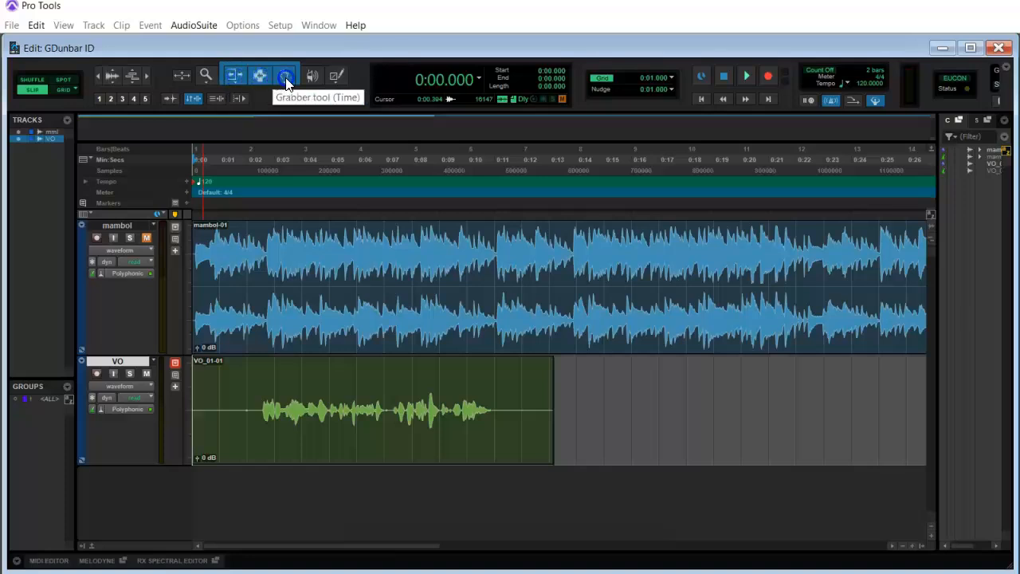
{"action": "left_click", "coordinate": [263, 71]}
{"action": "left_click", "coordinate": [240, 64]}
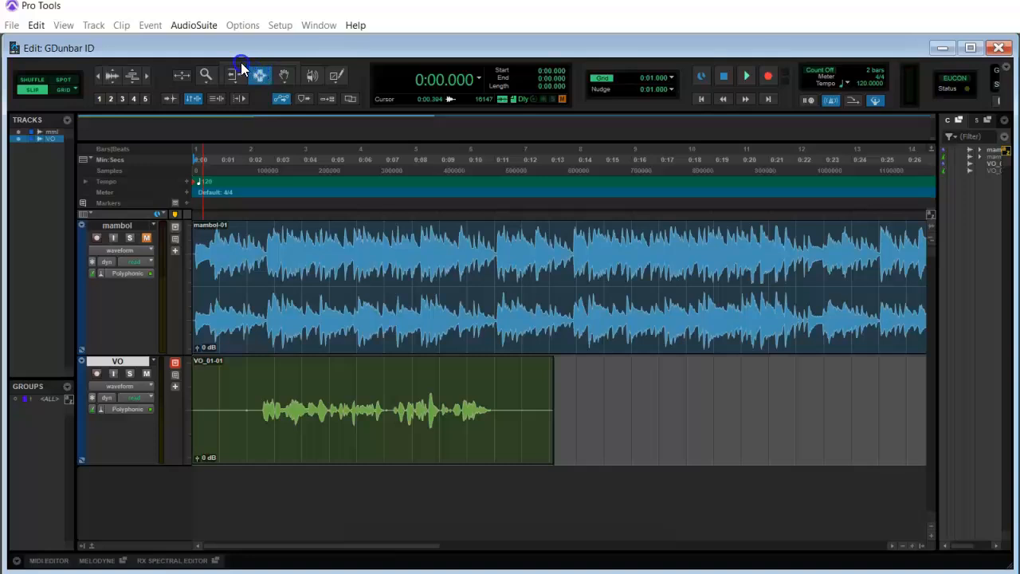
{"action": "left_click", "coordinate": [279, 65]}
{"action": "left_click", "coordinate": [277, 67]}
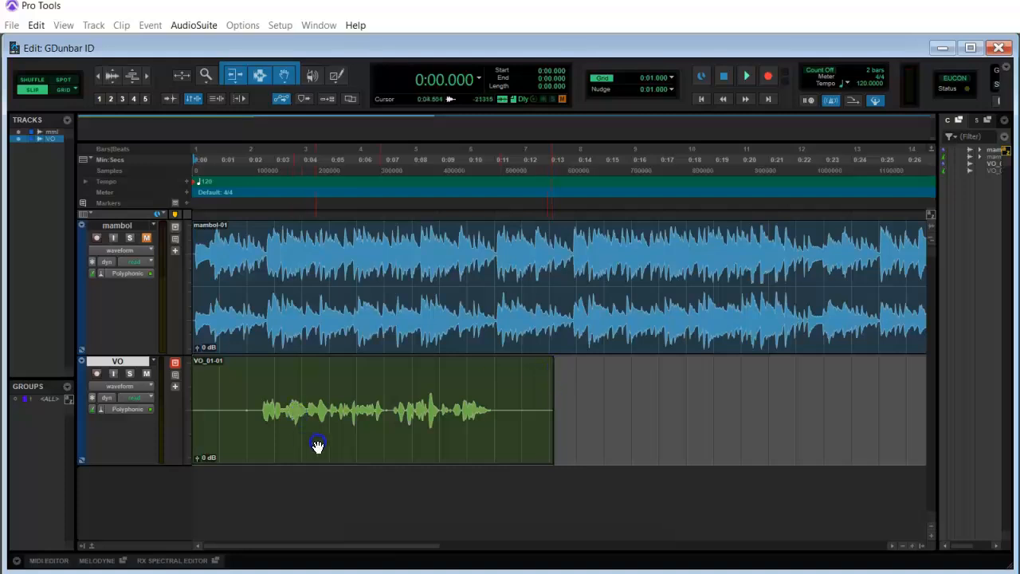
Try the selector on the VO clip and in the timeline ruler, placing the edit cursor at about 0:07.3 and 0:05.2
{"action": "left_click_drag", "start_coordinate": [309, 381], "coordinate": [371, 375]}
{"action": "left_click", "coordinate": [390, 376]}
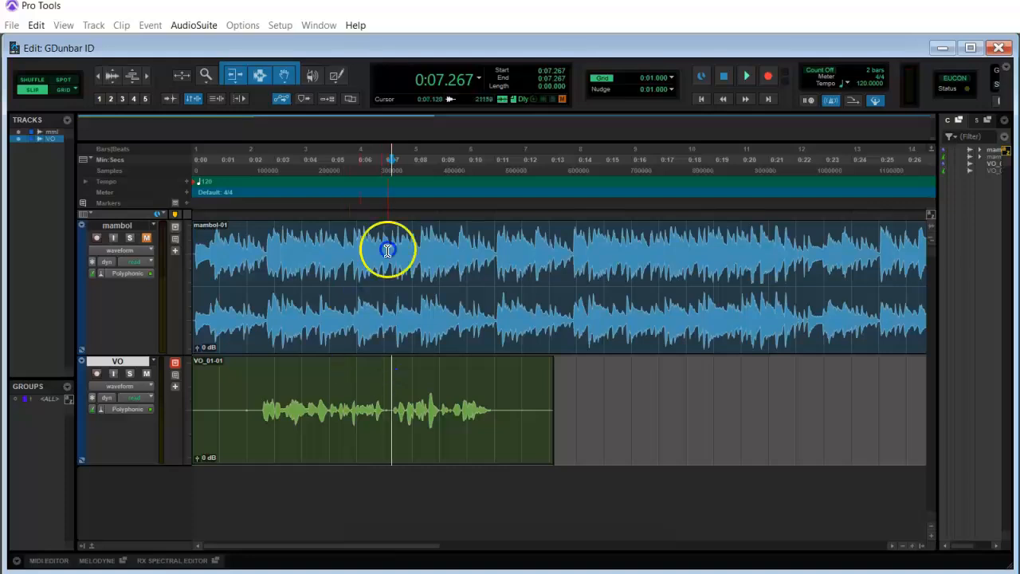
{"action": "left_click", "coordinate": [336, 164]}
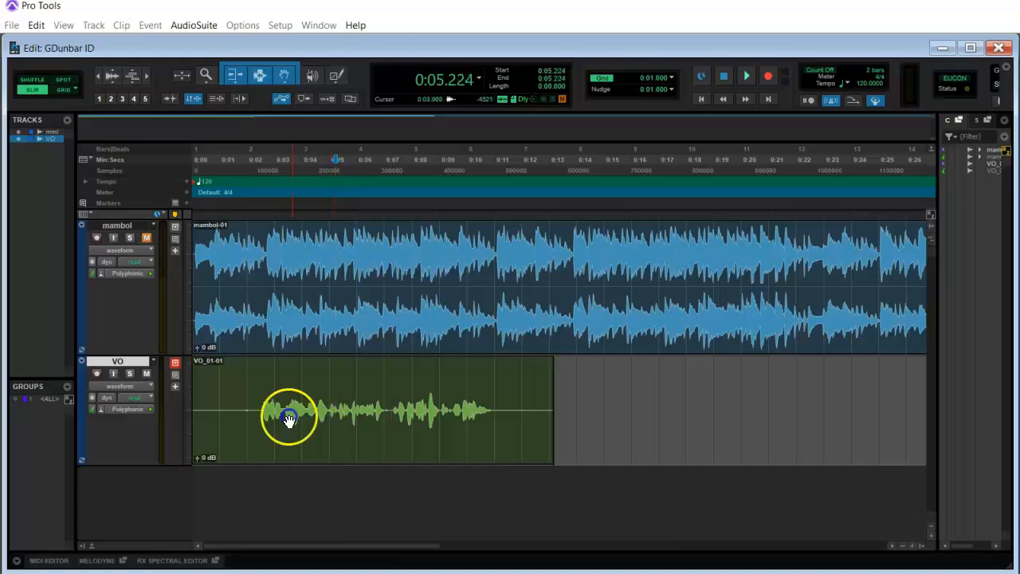
Move the VO clip to start at about 0:02.4 and trim its silent beginning up to about 0:04.8
{"action": "left_click_drag", "start_coordinate": [281, 427], "coordinate": [345, 430]}
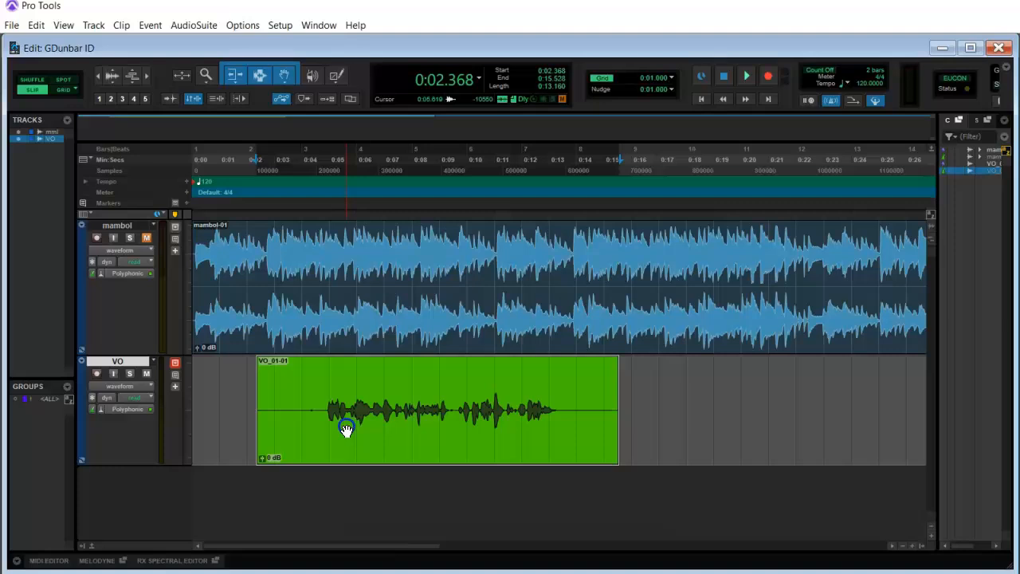
{"action": "left_click", "coordinate": [262, 406]}
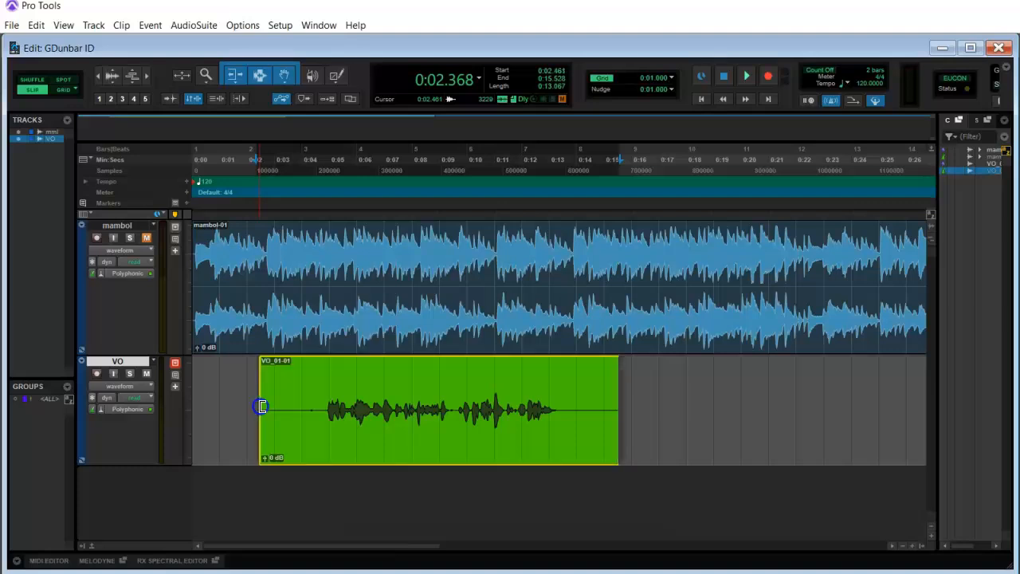
{"action": "left_click_drag", "start_coordinate": [261, 406], "coordinate": [323, 410]}
{"action": "left_click", "coordinate": [291, 409]}
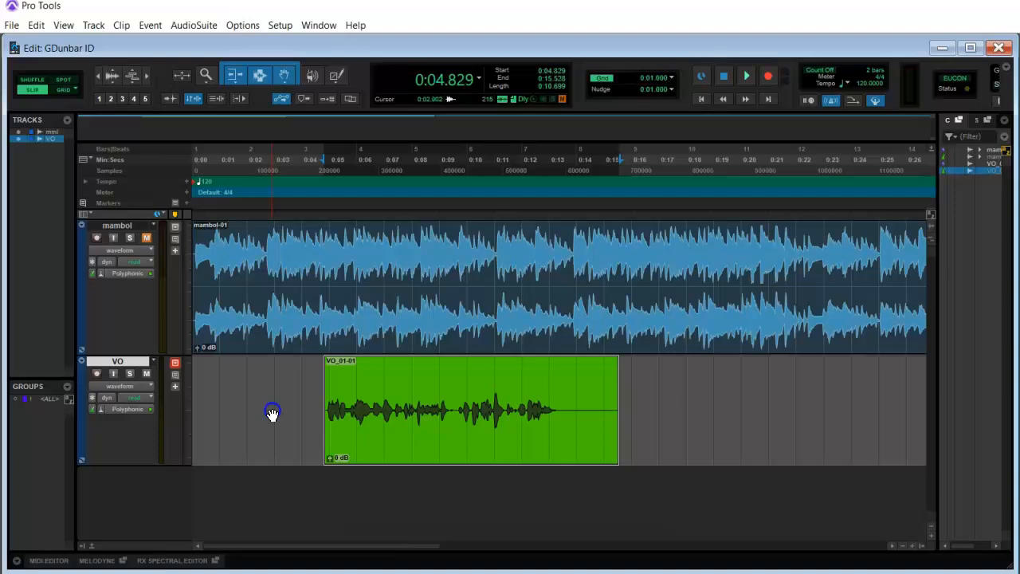
Trim the VO clip's silent ending back to about 0:13.5 and place the edit cursor at about 0:14.6
{"action": "left_click", "coordinate": [411, 405]}
{"action": "left_click_drag", "start_coordinate": [615, 408], "coordinate": [564, 413]}
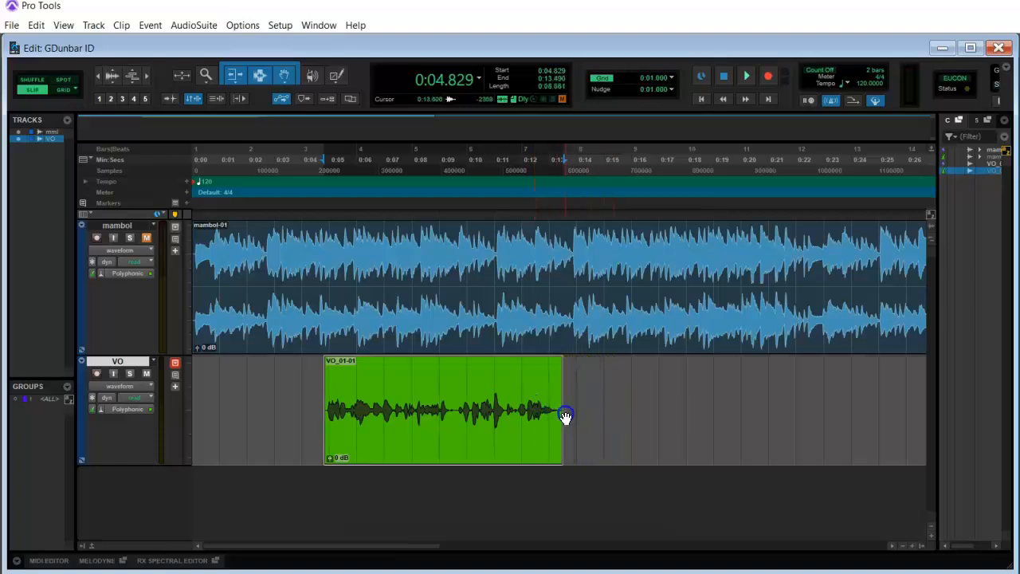
{"action": "left_click", "coordinate": [591, 401]}
{"action": "left_click", "coordinate": [468, 403]}
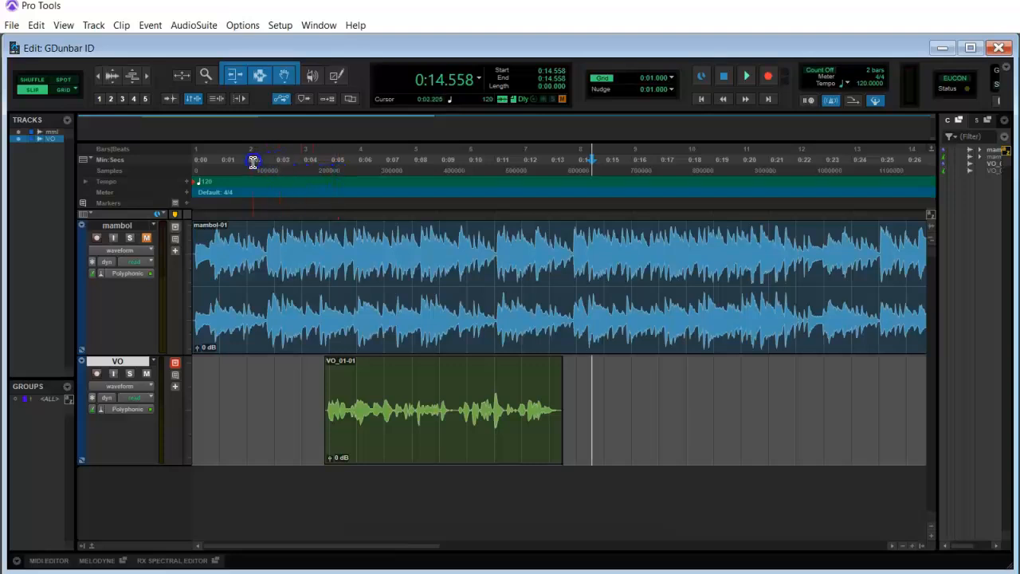
Hide the Samples and Bars|Beats rulers so that Min:Secs is the only time ruler above the tracks
{"action": "left_click", "coordinate": [87, 159]}
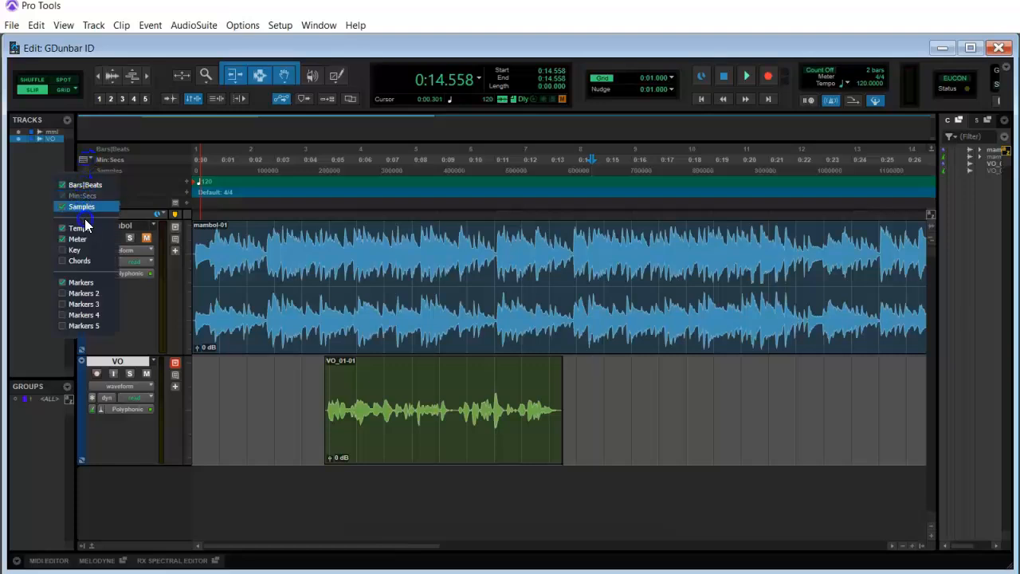
{"action": "left_click", "coordinate": [86, 196]}
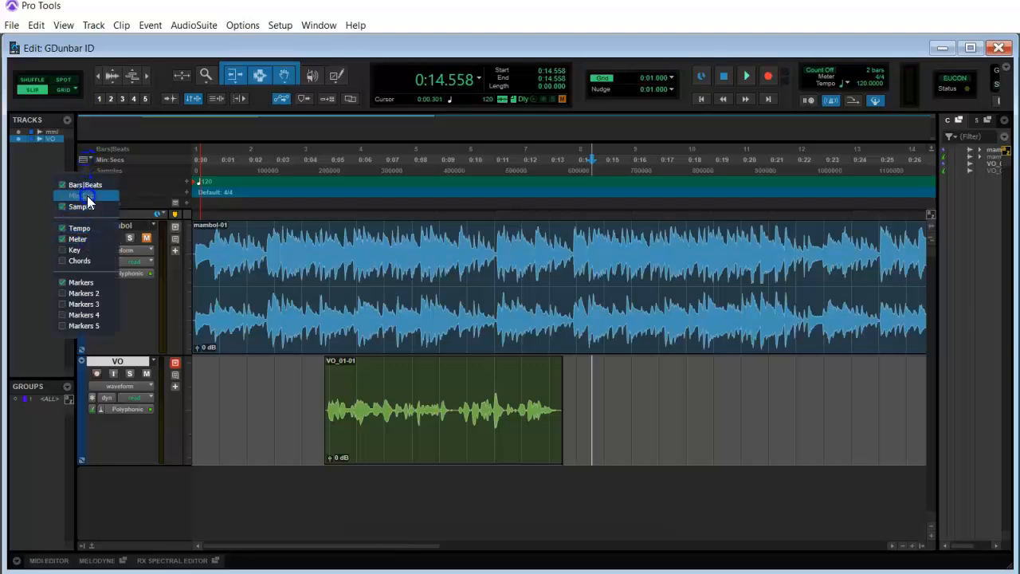
{"action": "left_click", "coordinate": [89, 207]}
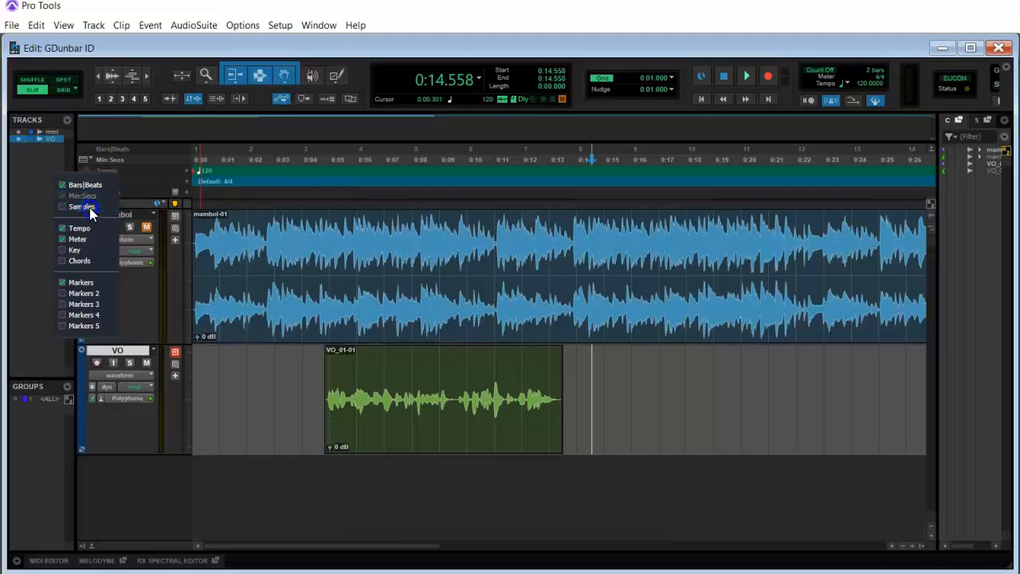
{"action": "left_click", "coordinate": [91, 185]}
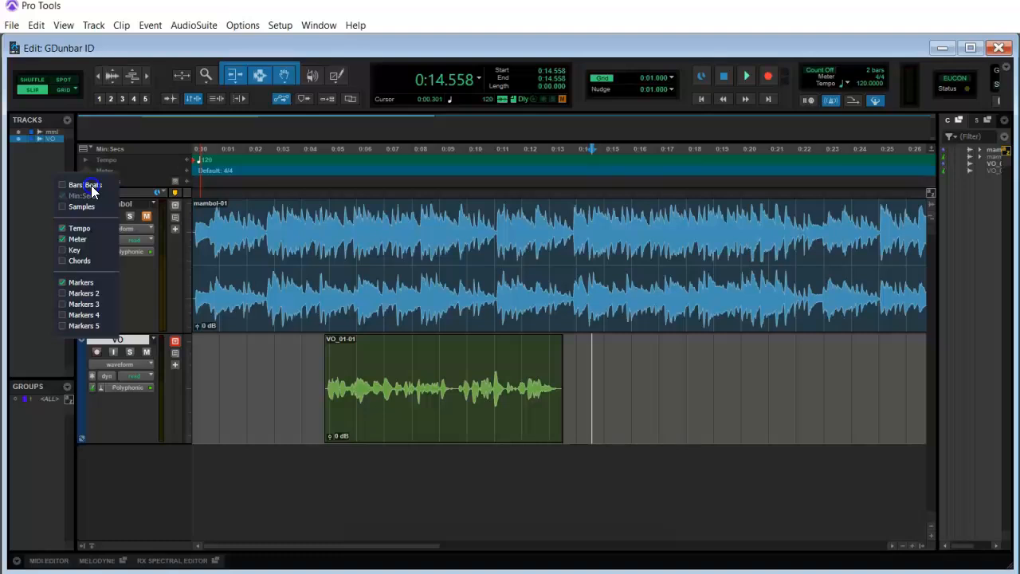
{"action": "left_click", "coordinate": [268, 156]}
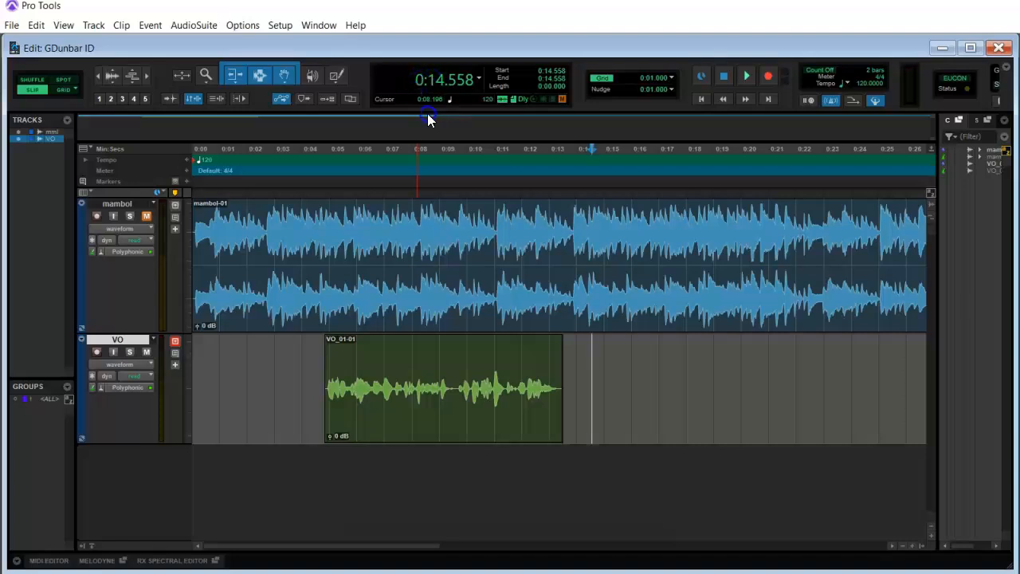
Shift the VO clip to start at about 0:05.2 and place the edit cursor after it at about 0:15.2
{"action": "left_click", "coordinate": [343, 150]}
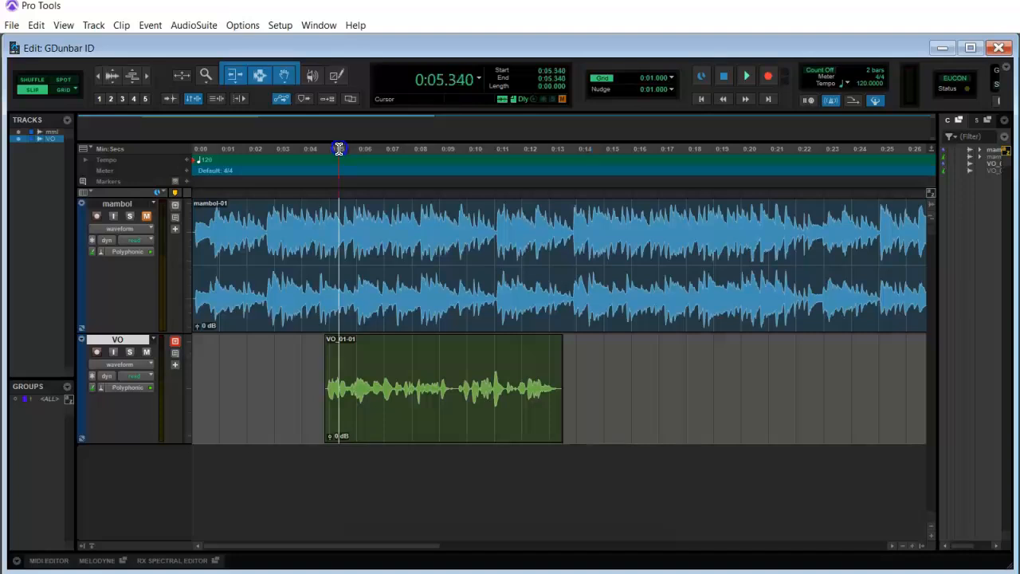
{"action": "left_click", "coordinate": [404, 410]}
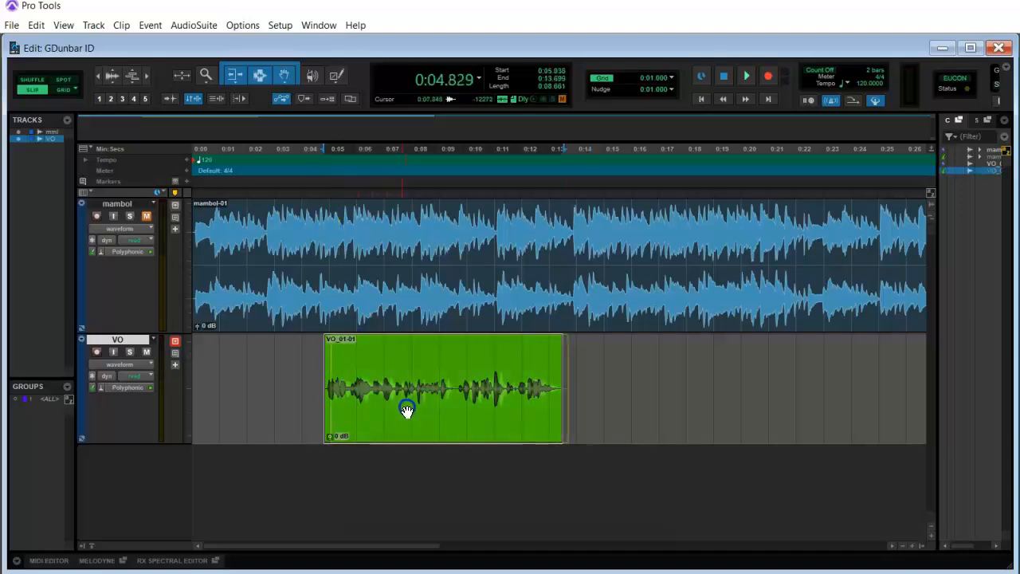
{"action": "left_click_drag", "start_coordinate": [408, 409], "coordinate": [417, 409]}
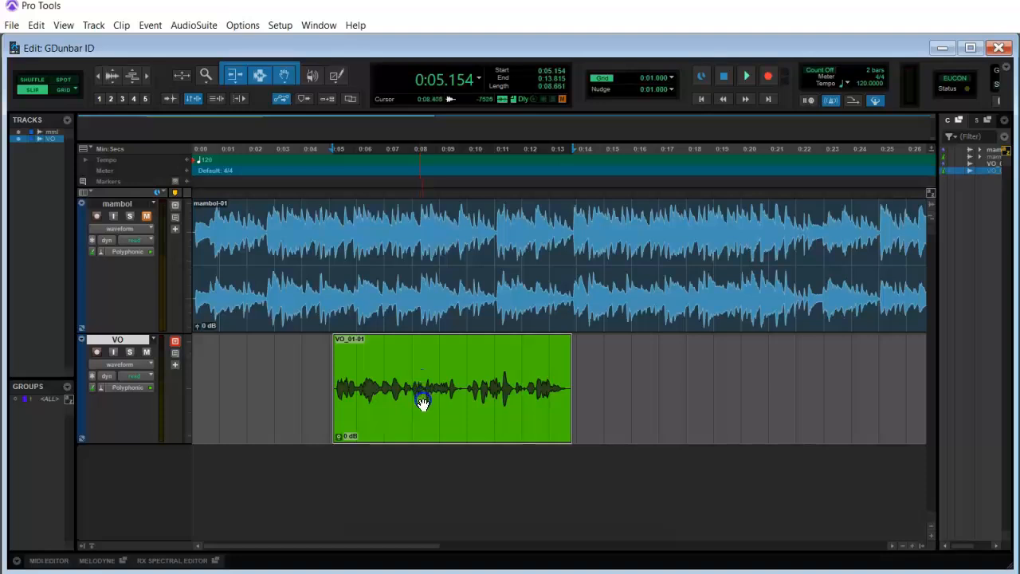
{"action": "left_click_drag", "start_coordinate": [423, 403], "coordinate": [426, 402]}
{"action": "left_click", "coordinate": [607, 363]}
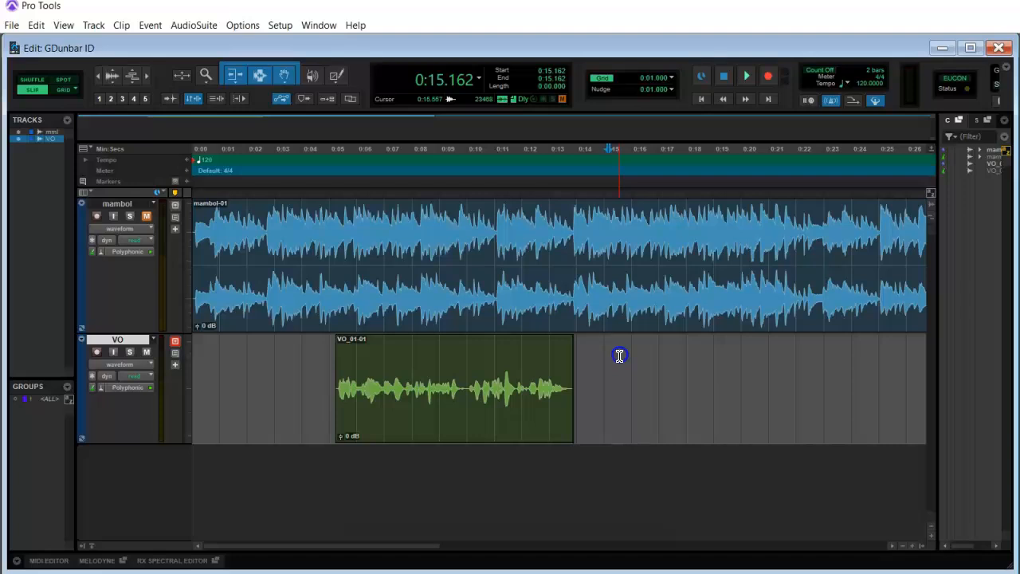
Unmute the mambol track and play the music with the VO from about 0:04.9
{"action": "left_click", "coordinate": [325, 357]}
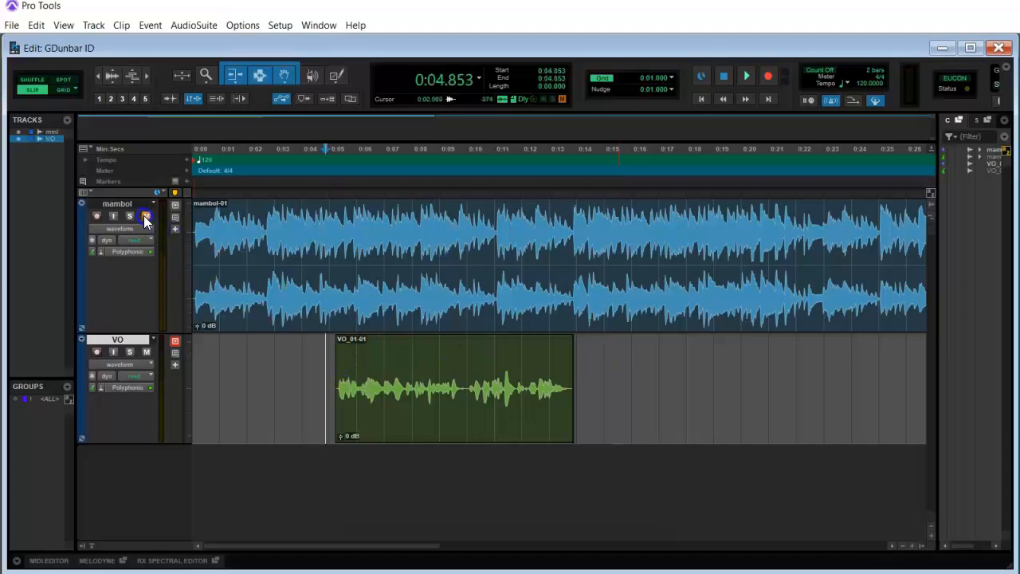
{"action": "key", "text": "space"}
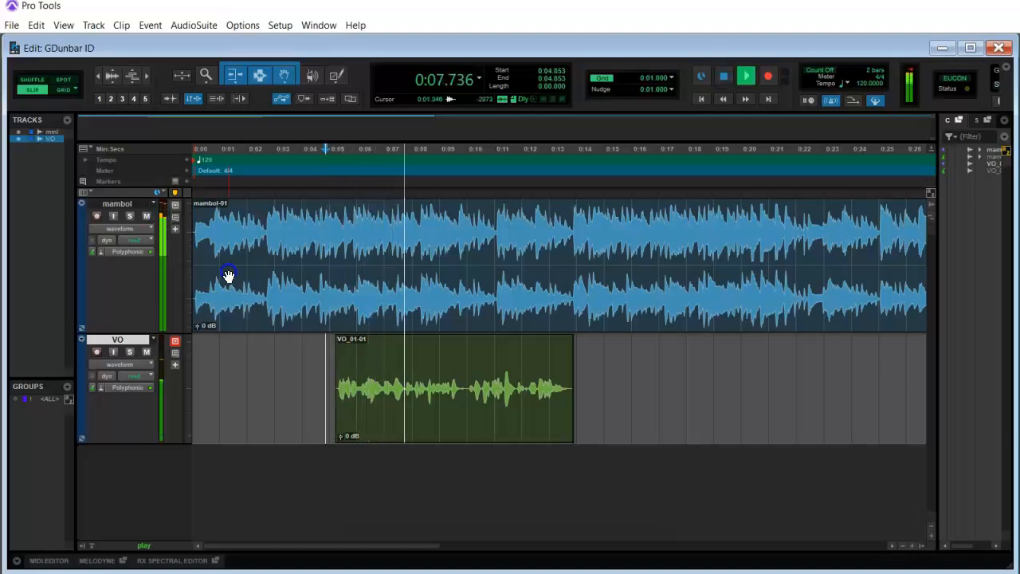
{"action": "key", "text": "space"}
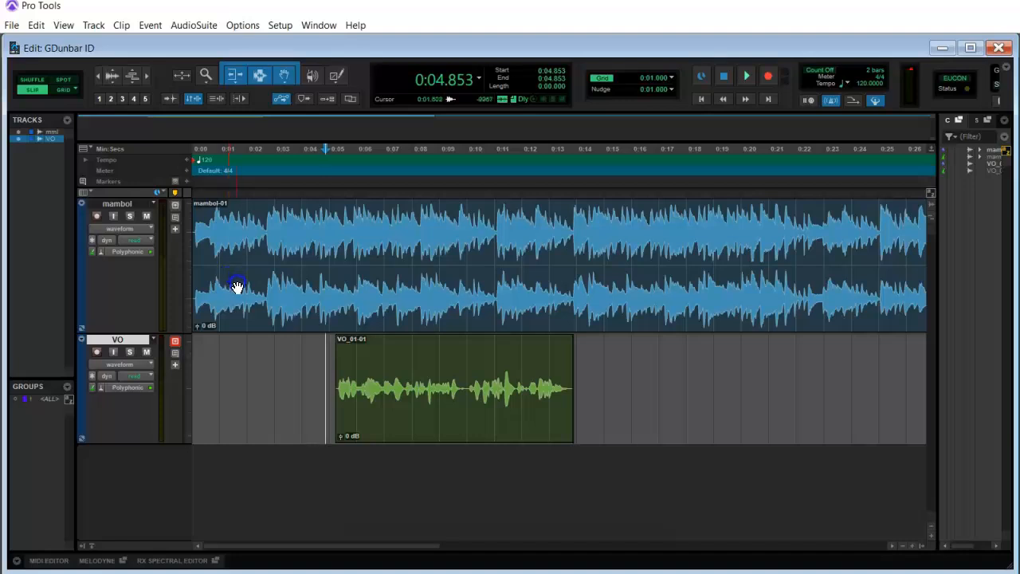
Show the mambol track's volume automation lane and make the lane taller
{"action": "left_click", "coordinate": [80, 328]}
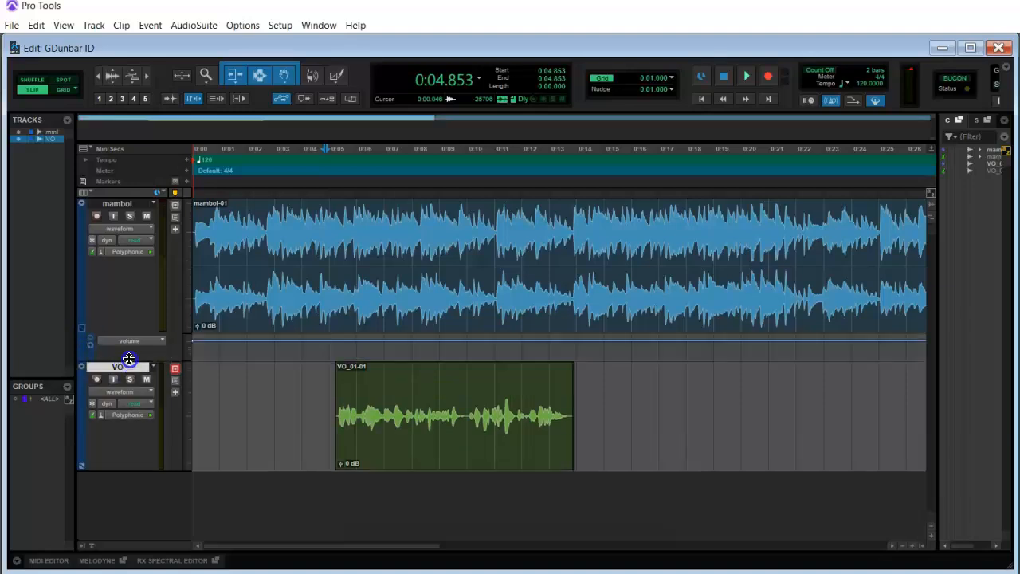
{"action": "left_click_drag", "start_coordinate": [129, 359], "coordinate": [130, 406]}
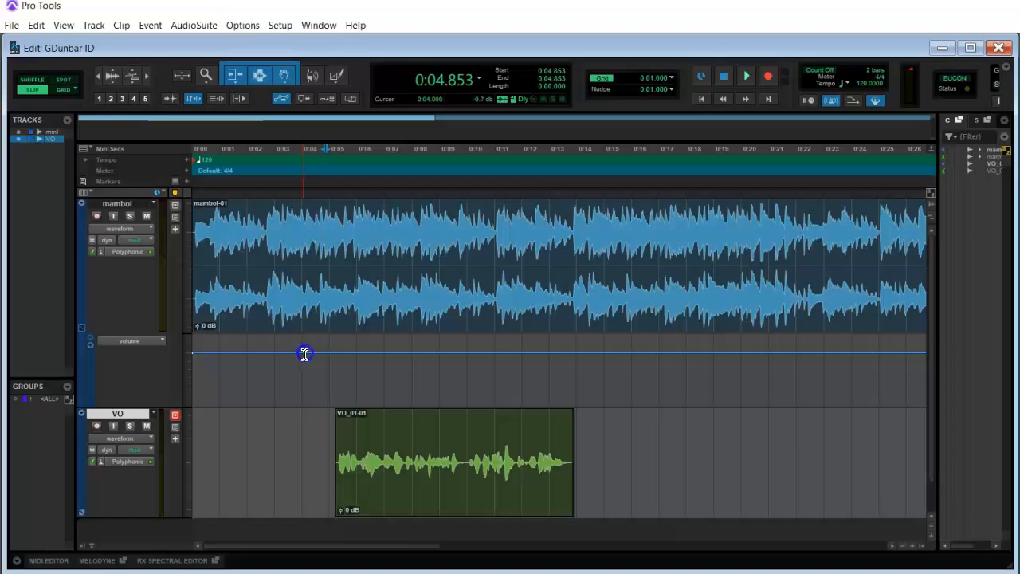
{"action": "key", "text": "alt"}
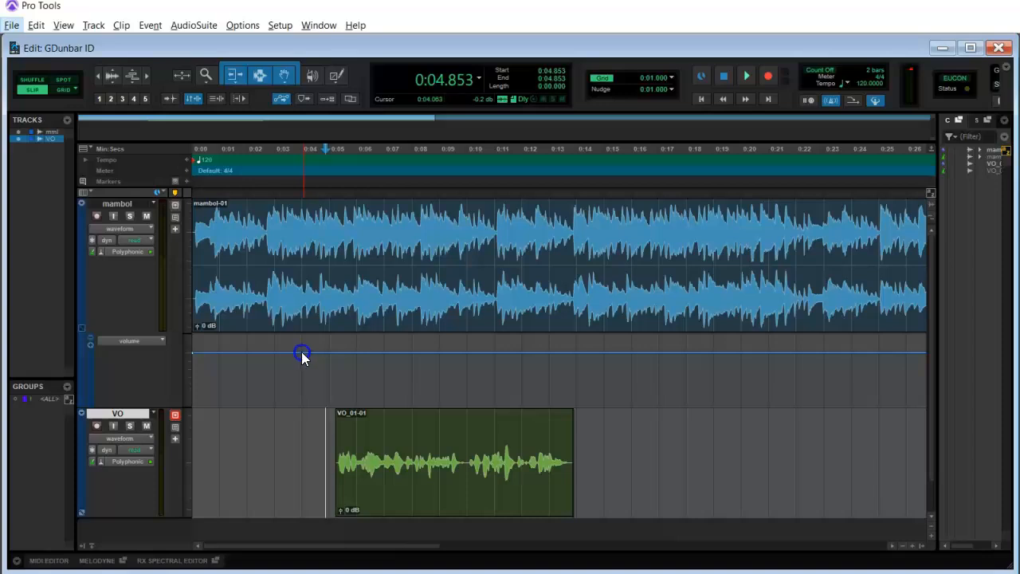
Duck the mambol volume ahead of the VO clip using automation breakpoints at about 0:04.0 and 0:04.7
{"action": "left_click", "coordinate": [302, 353], "text": "ctrl"}
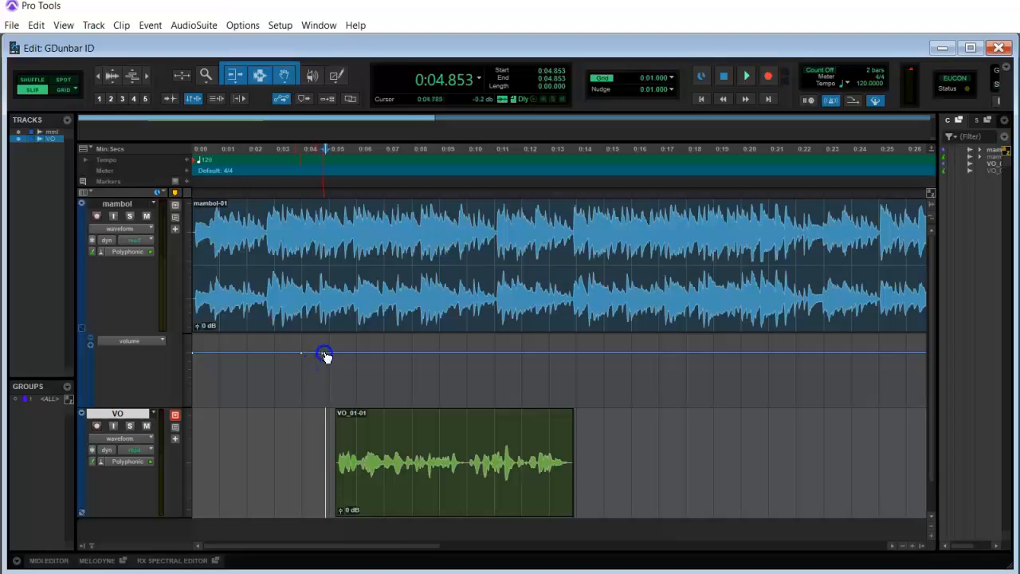
{"action": "left_click", "coordinate": [320, 353]}
{"action": "left_click_drag", "start_coordinate": [321, 354], "coordinate": [323, 374]}
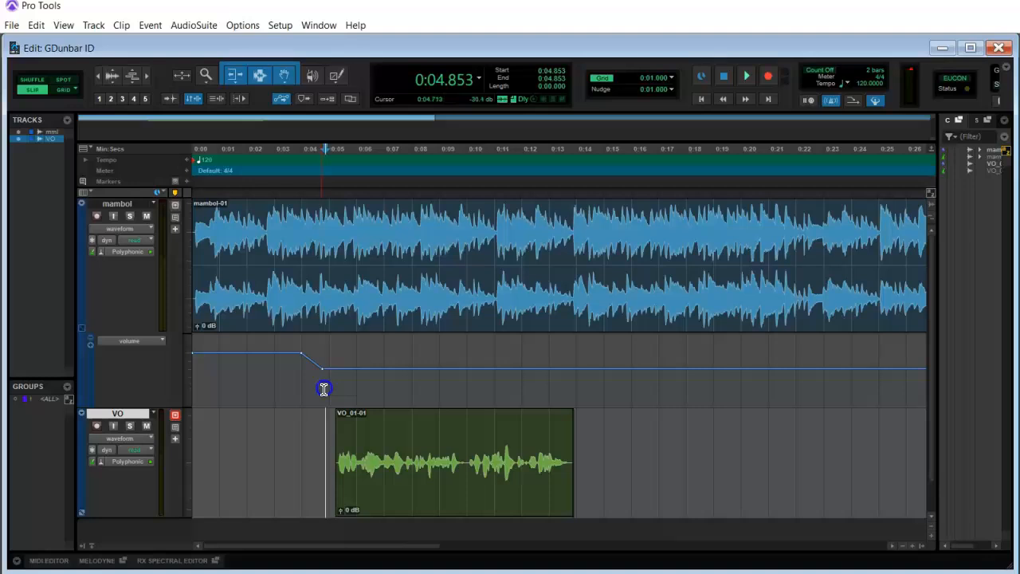
Play the session from the beginning through the end of the VO to check the music's volume dip
{"action": "left_click", "coordinate": [228, 354]}
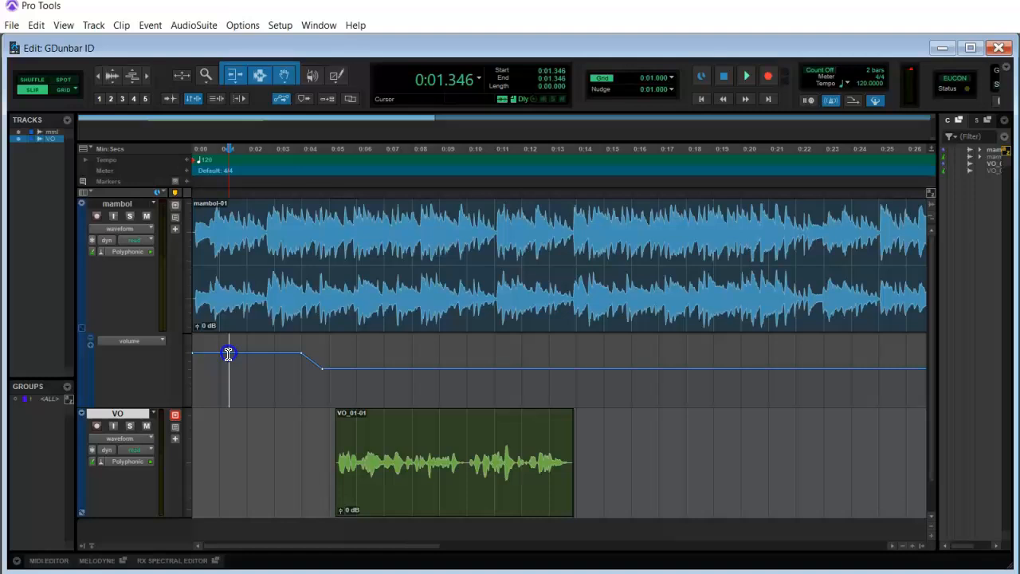
{"action": "key", "text": "Return"}
{"action": "key", "text": "space"}
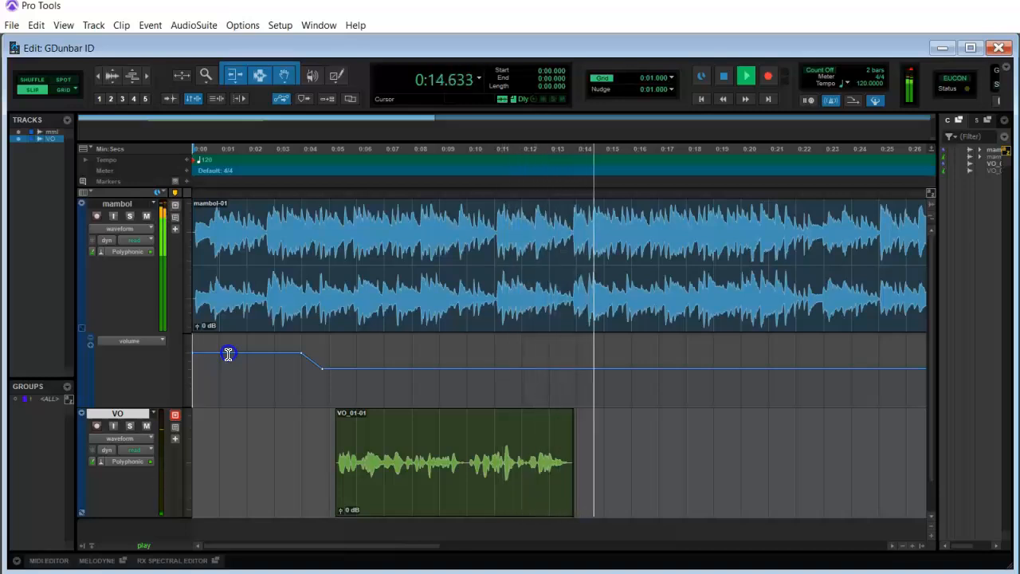
{"action": "key", "text": "space"}
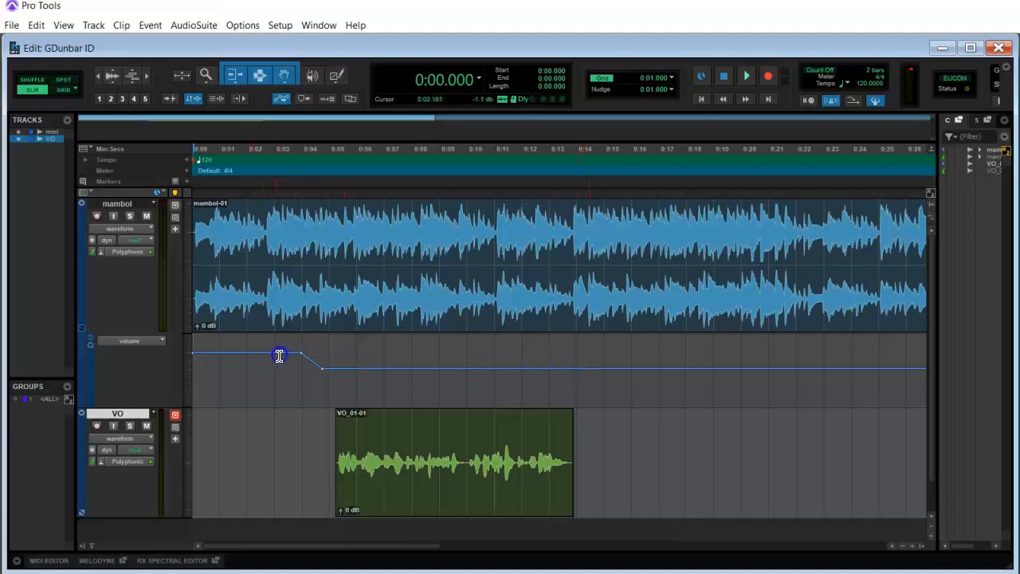
Raise the mambol volume back to its original level after the VO with breakpoints at about 0:14.2 and 0:15.1
{"action": "left_click", "coordinate": [583, 369]}
{"action": "left_click_drag", "start_coordinate": [603, 368], "coordinate": [604, 358]}
{"action": "left_click_drag", "start_coordinate": [605, 355], "coordinate": [608, 344]}
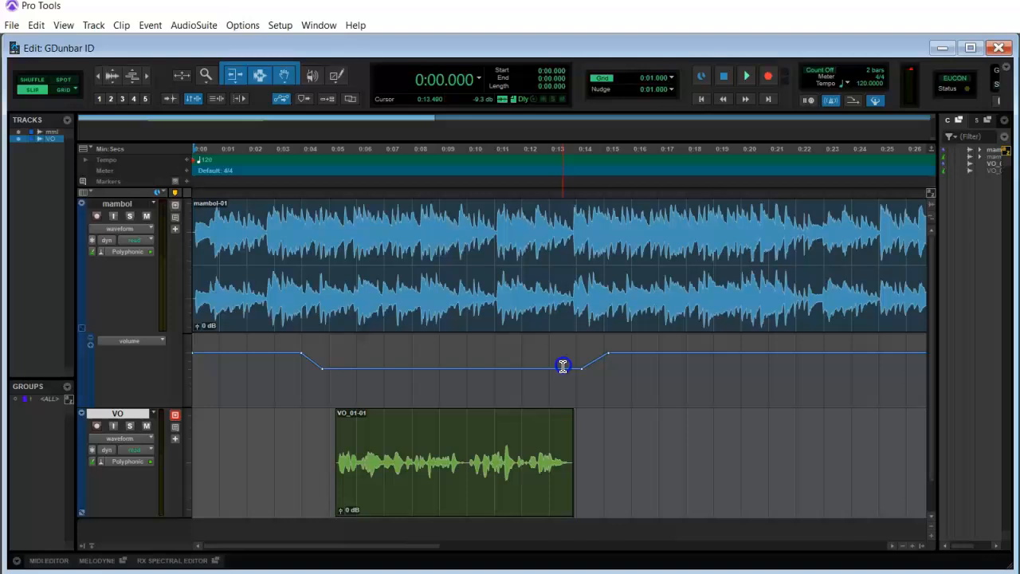
Play from about 0:09.8 past the end of the VO to check the music's volume rise
{"action": "left_click", "coordinate": [315, 396]}
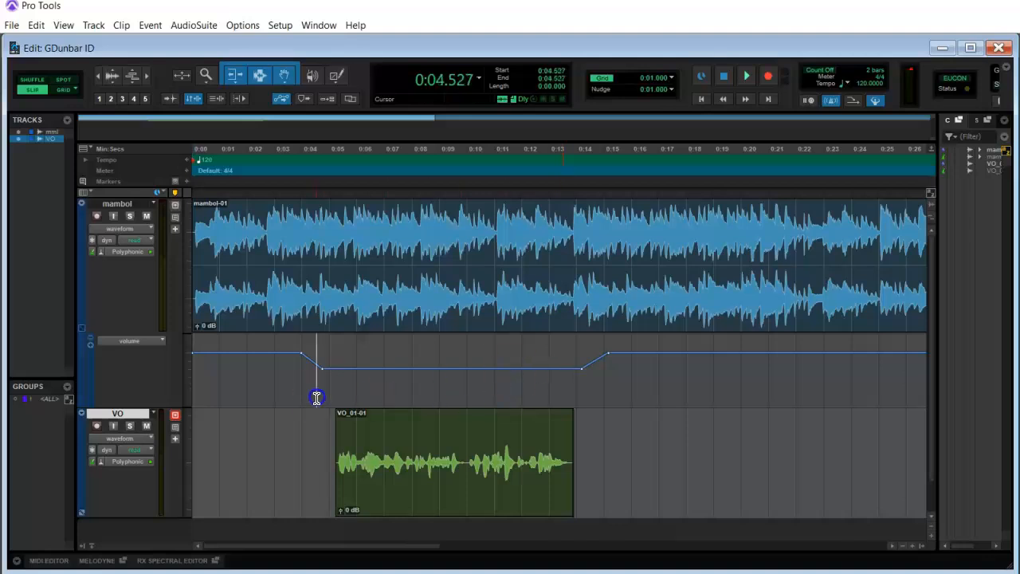
{"action": "left_click", "coordinate": [462, 387]}
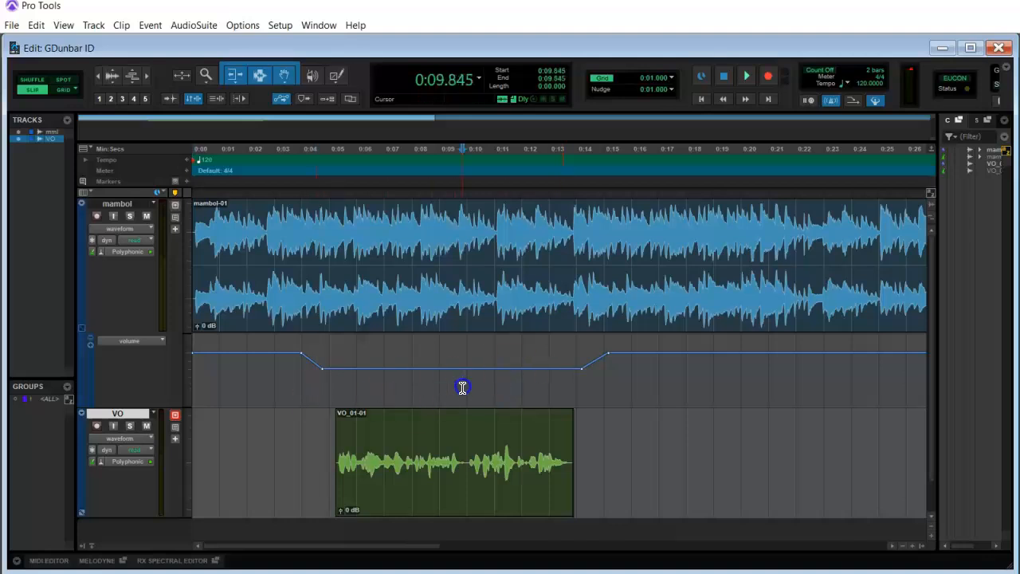
{"action": "key", "text": "space"}
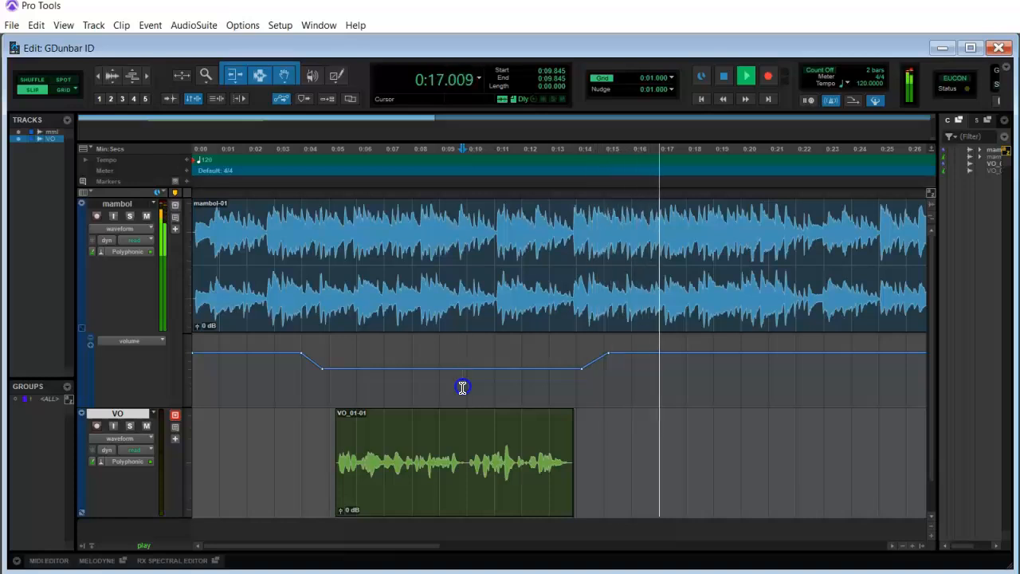
{"action": "key", "text": "space"}
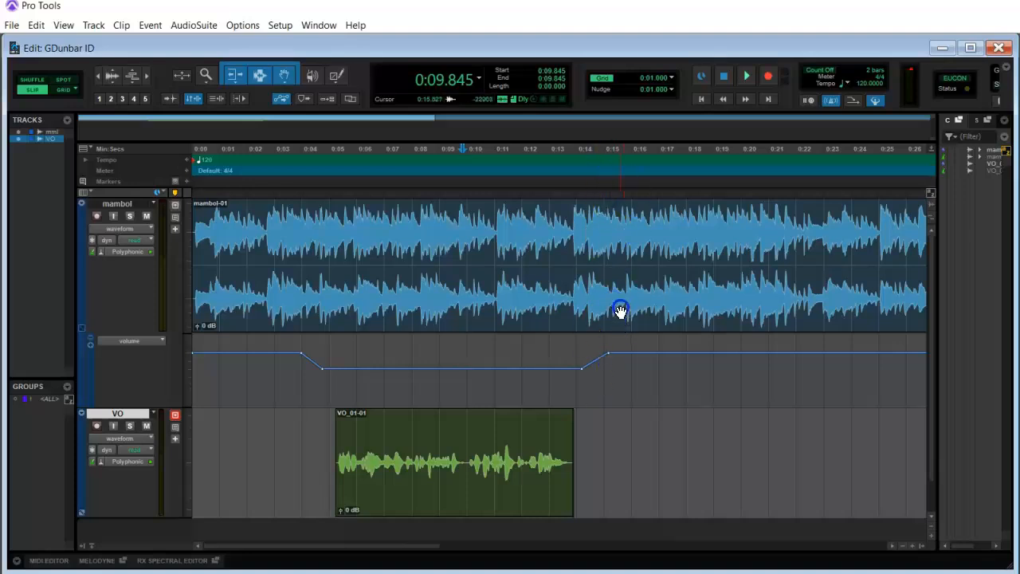
Fade out the mambol music by adding volume breakpoints at about 0:20.0 and 0:25.0 and lowering the second to silence
{"action": "left_click", "coordinate": [744, 357]}
{"action": "left_click_drag", "start_coordinate": [312, 549], "coordinate": [384, 548]}
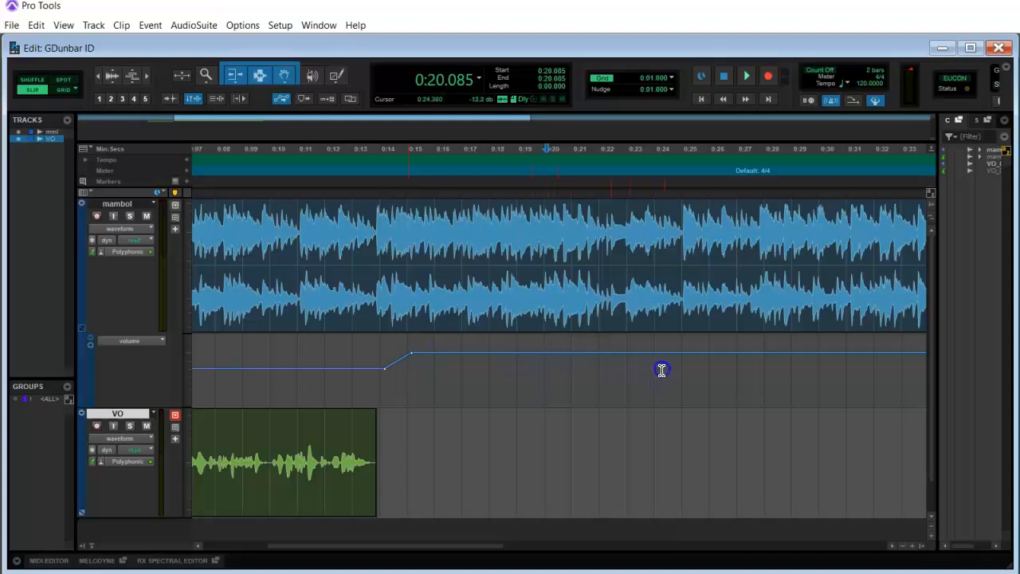
{"action": "left_click", "coordinate": [545, 353], "text": "ctrl"}
{"action": "left_click", "coordinate": [682, 352]}
{"action": "left_click_drag", "start_coordinate": [684, 353], "coordinate": [681, 419]}
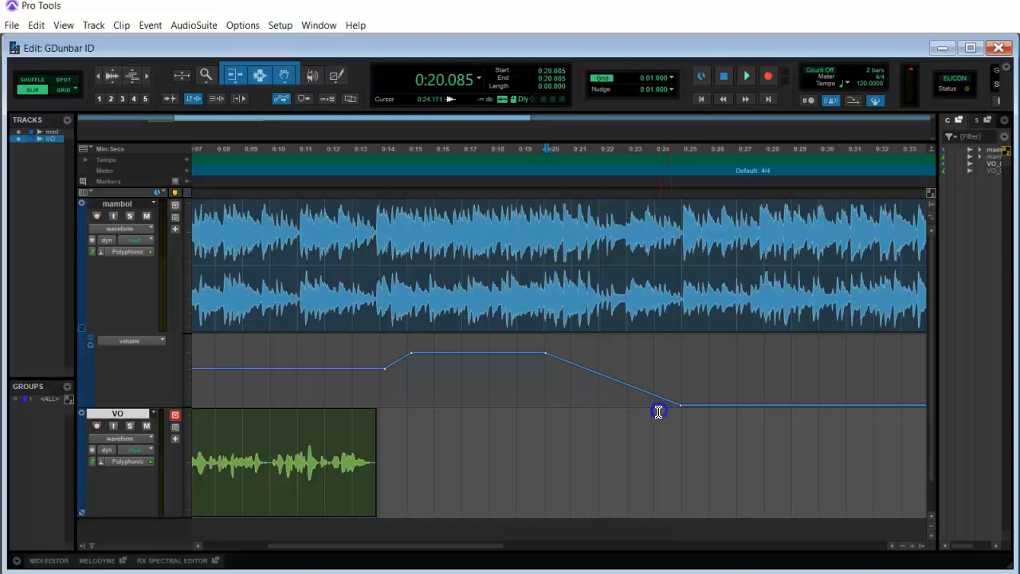
Play from about 0:18.9 to check the music's fade-out
{"action": "left_click", "coordinate": [513, 371]}
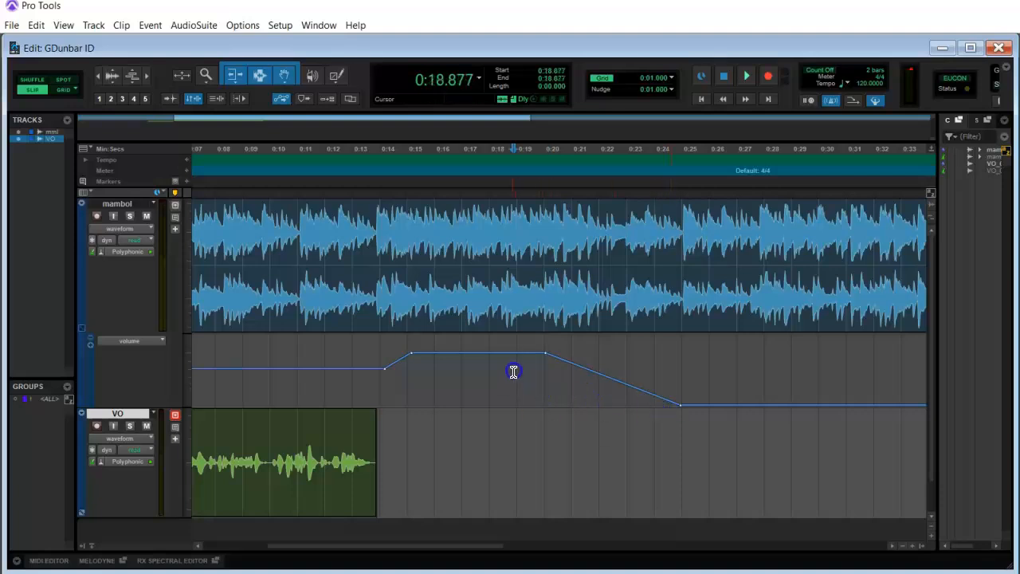
{"action": "key", "text": "space"}
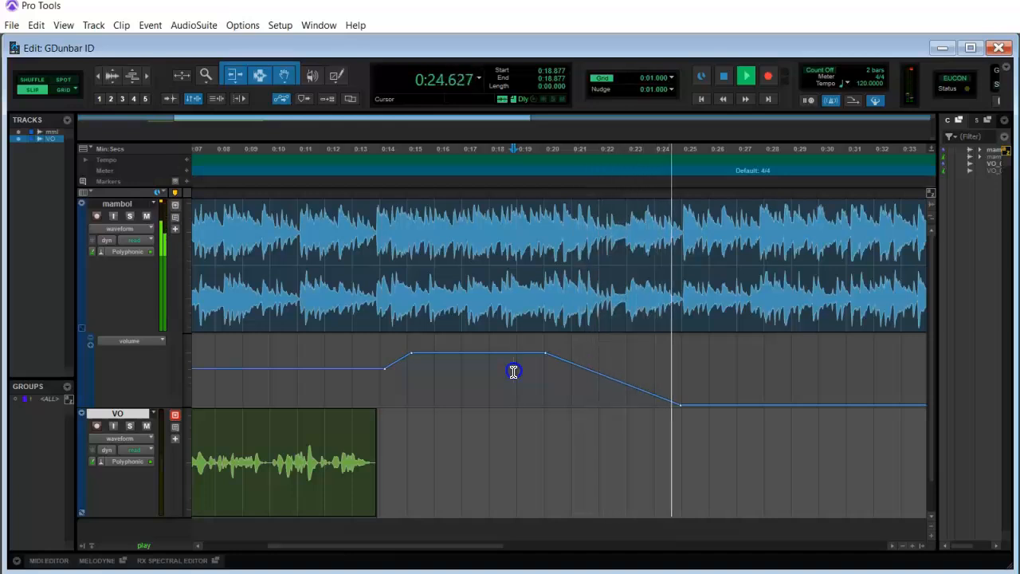
{"action": "key", "text": "space"}
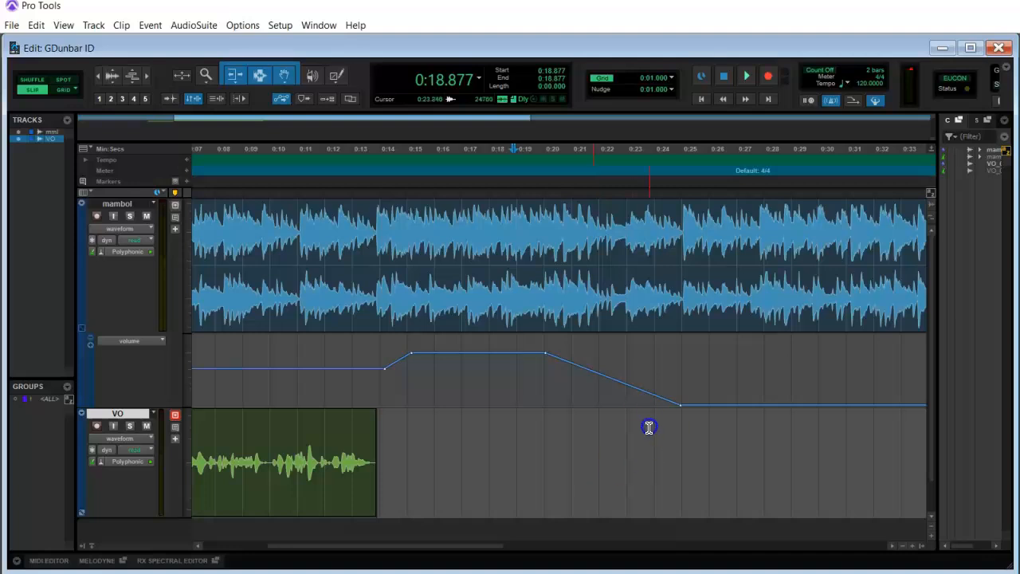
With the Edit window's keyboard focus enabled, split the mambol clip at about 0:25.1 and delete the part after the split
{"action": "left_click", "coordinate": [686, 264]}
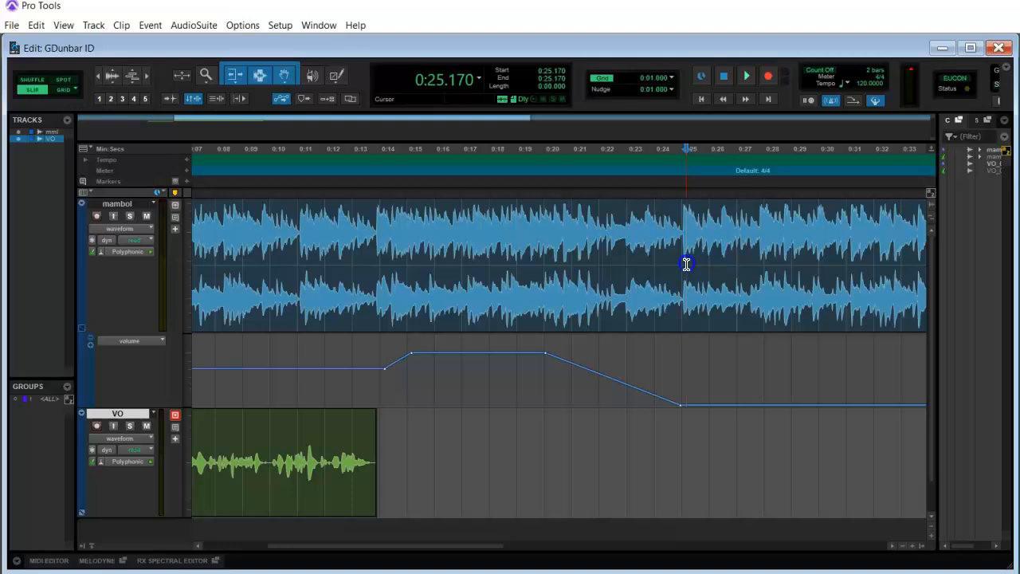
{"action": "left_click", "coordinate": [683, 263]}
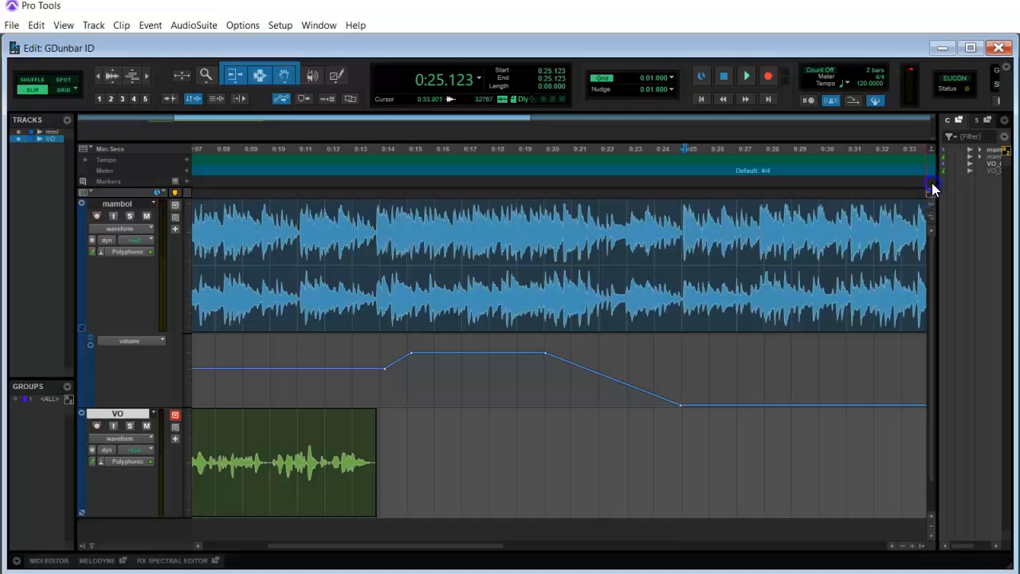
{"action": "left_click", "coordinate": [930, 193]}
{"action": "key", "text": "b"}
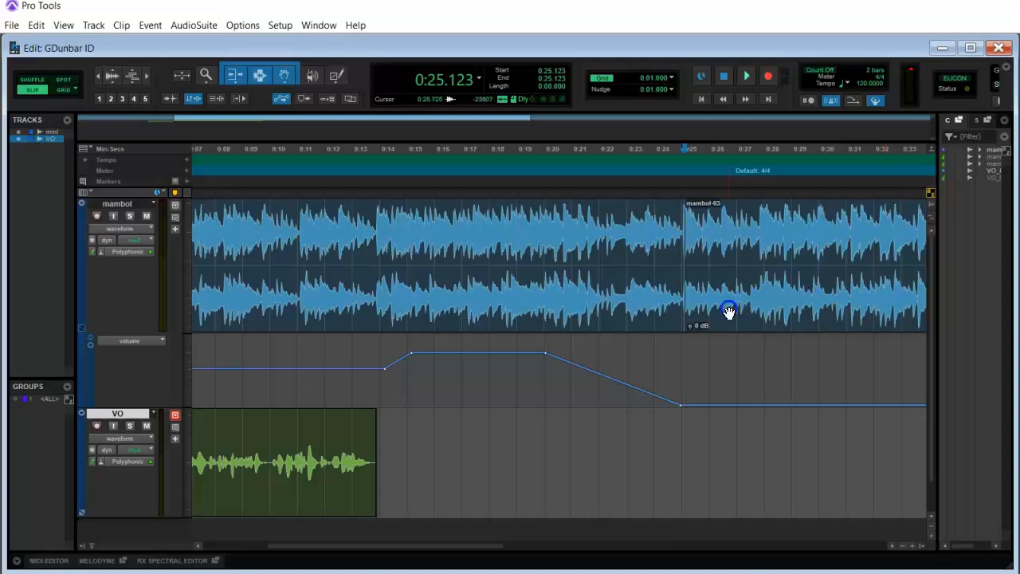
{"action": "left_click", "coordinate": [778, 289]}
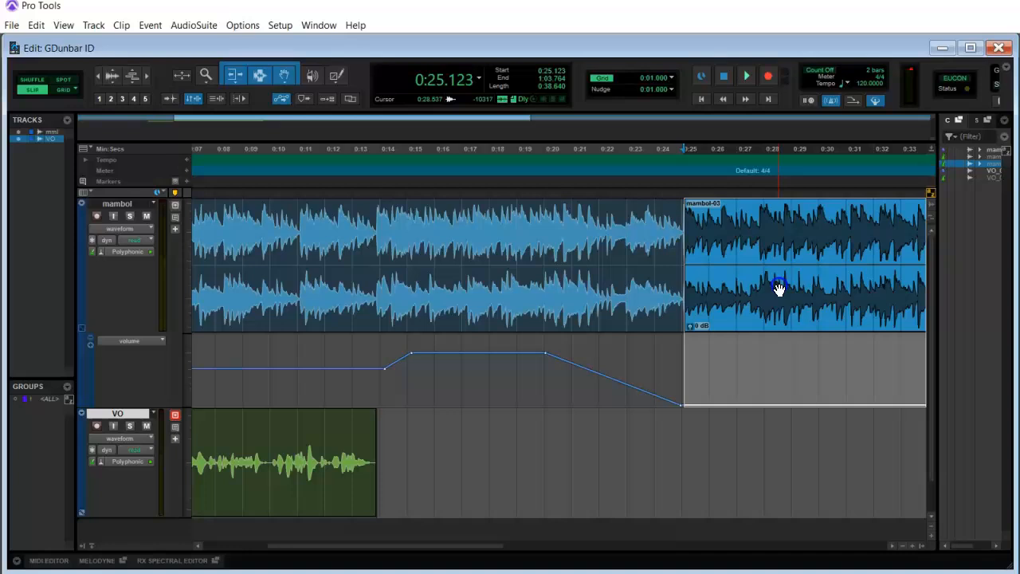
{"action": "key", "text": "Delete"}
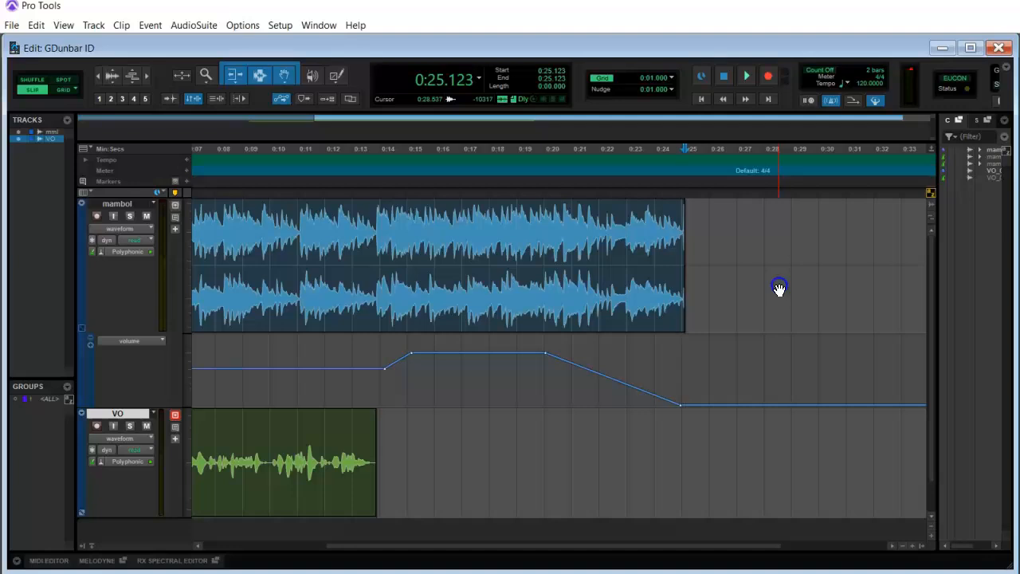
Select the timeline across both tracks from the mambol clip's end at 0:25.147 back to the session start
{"action": "key", "text": "Return"}
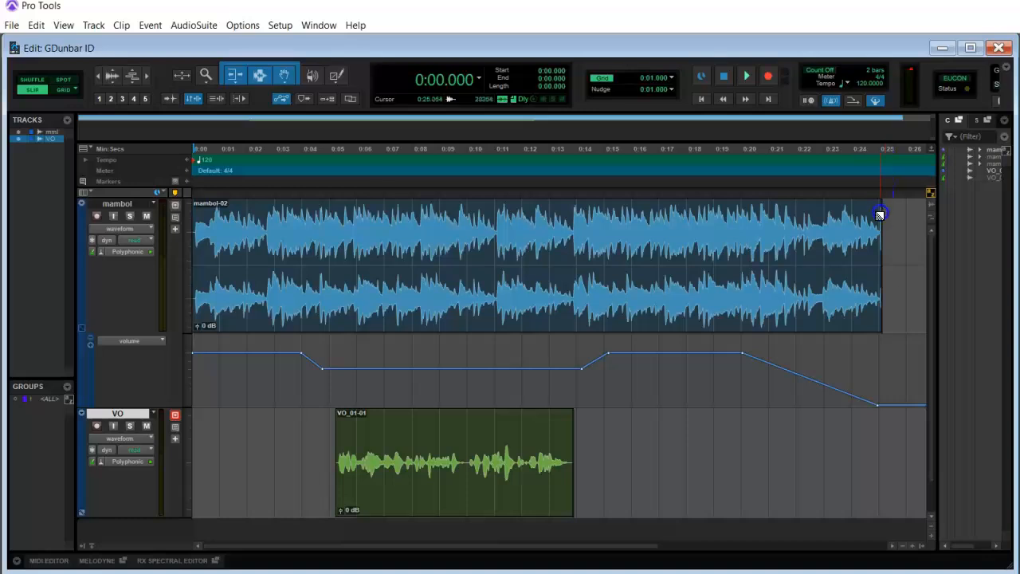
{"action": "left_click", "coordinate": [881, 149]}
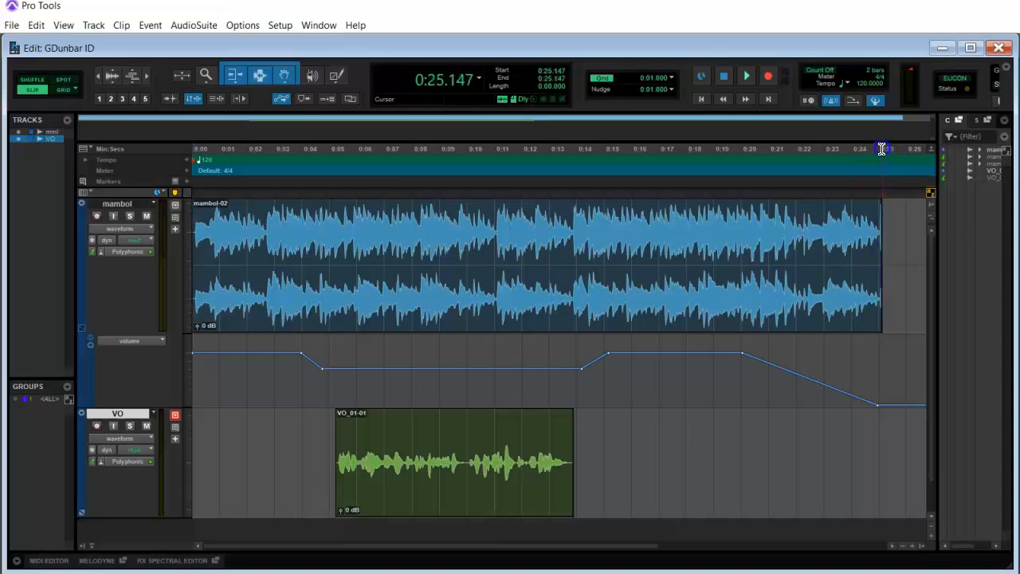
{"action": "left_click_drag", "start_coordinate": [881, 149], "coordinate": [165, 141]}
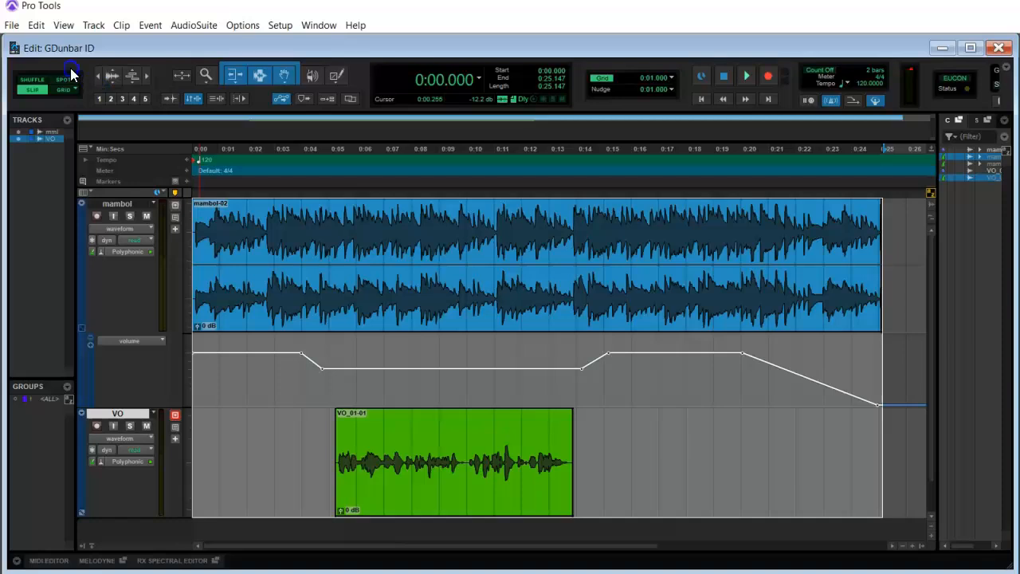
Start a mix bounce of the selection and name the file GD Station ID
{"action": "left_click", "coordinate": [12, 25]}
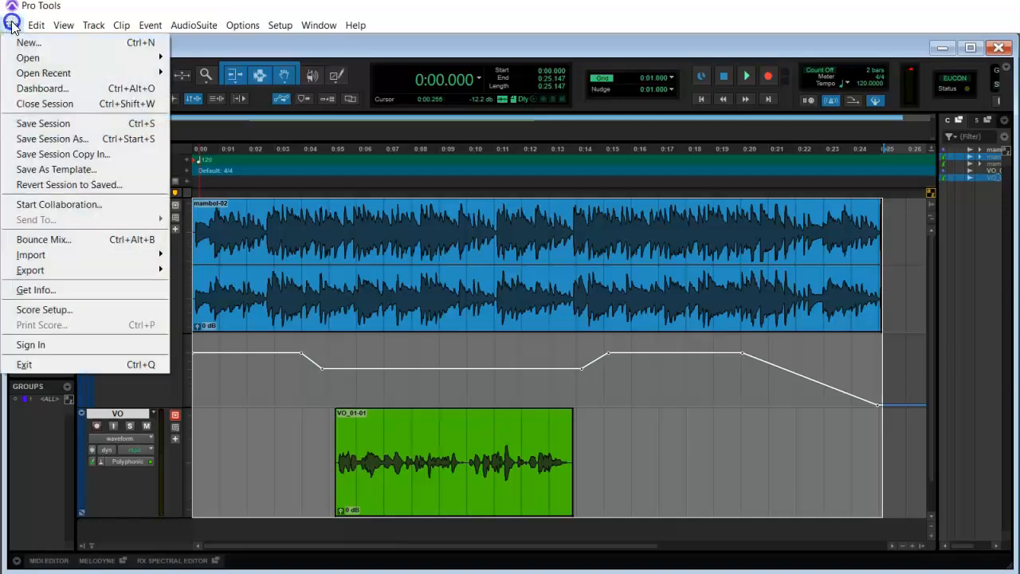
{"action": "left_click", "coordinate": [36, 239]}
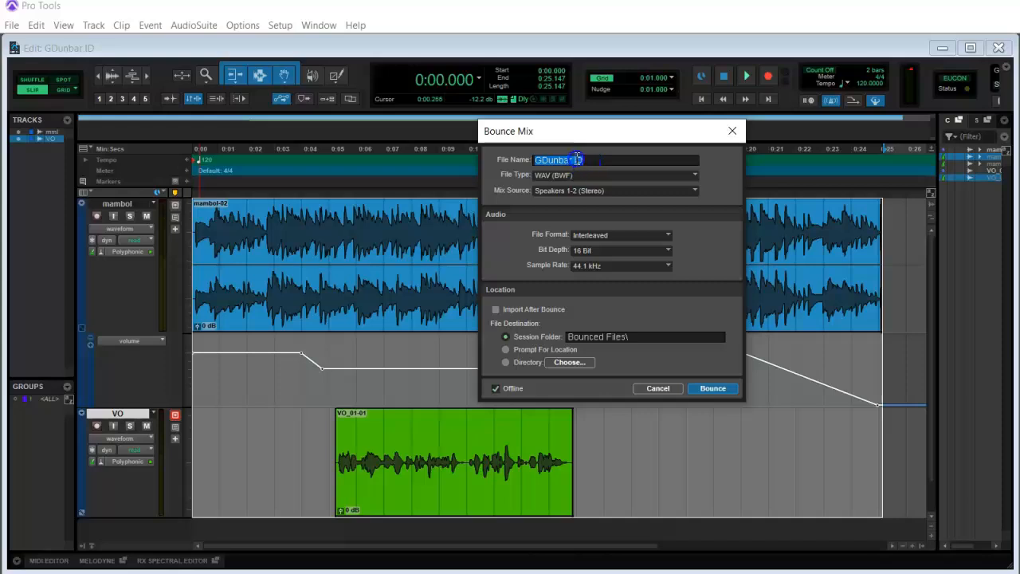
{"action": "left_click_drag", "start_coordinate": [573, 161], "coordinate": [569, 161]}
{"action": "key", "text": "BackSpace"}
{"action": "key", "text": "BackSpace"}
{"action": "key", "text": "BackSpace"}
{"action": "key", "text": "BackSpace"}
{"action": "key", "text": "BackSpace"}
{"action": "type", "text": "Station"}
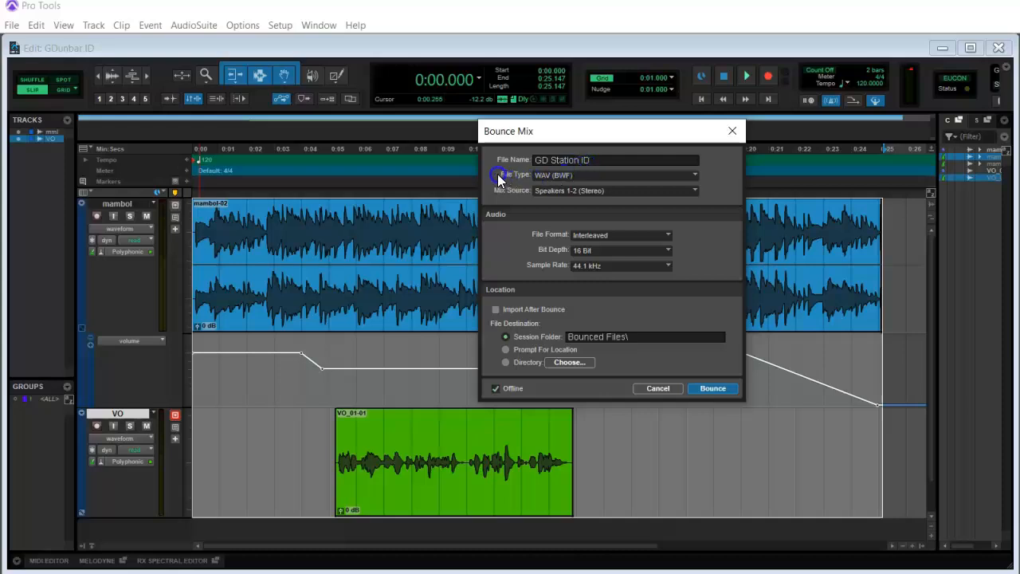
Set the bounce's file type to MP3, keeping Speakers 1-2 (Stereo), Interleaved, 44.1 kHz and the session's Bounced Files folder
{"action": "left_click", "coordinate": [627, 177]}
{"action": "left_click", "coordinate": [580, 209]}
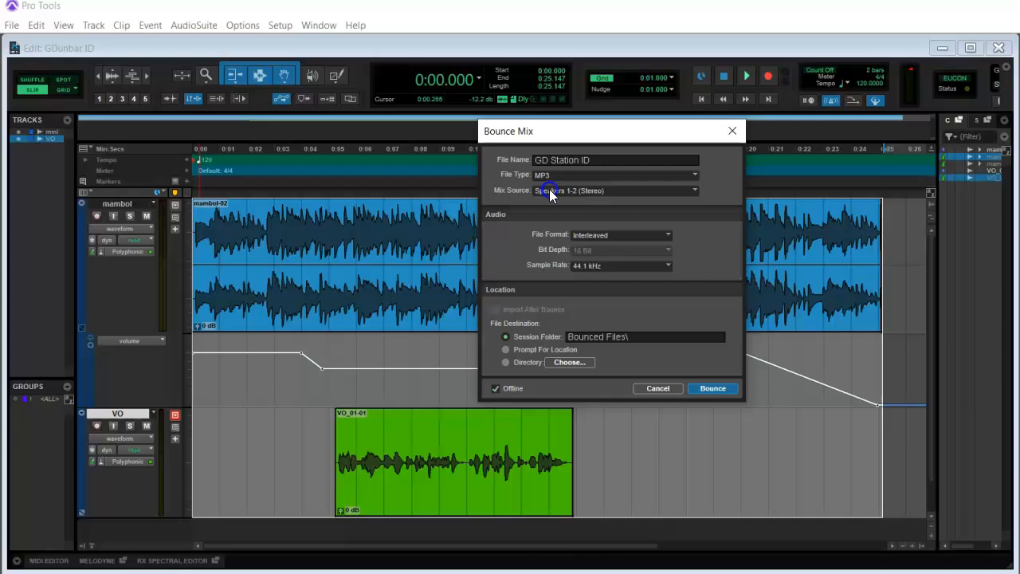
{"action": "left_click", "coordinate": [550, 192]}
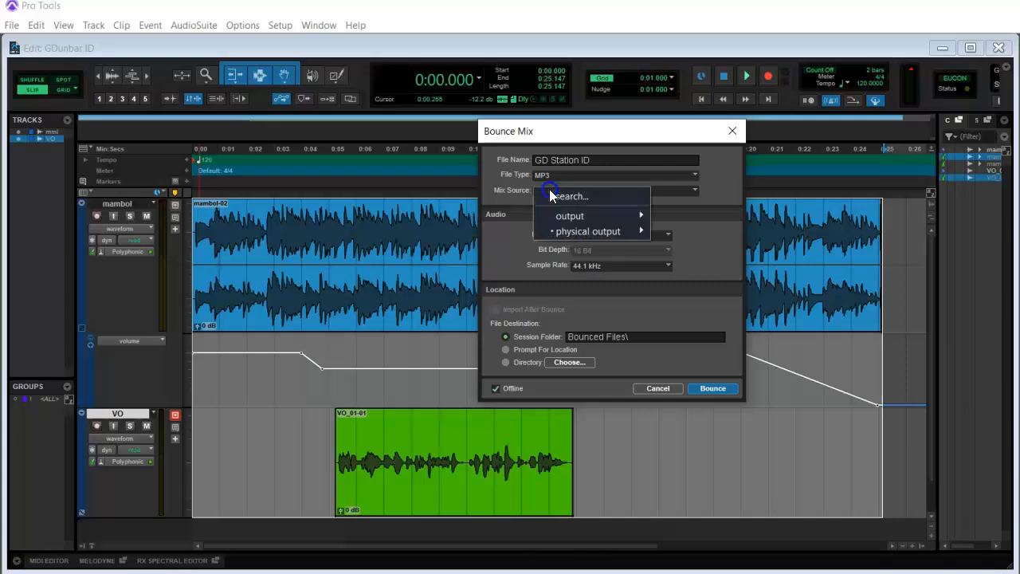
{"action": "left_click", "coordinate": [728, 176]}
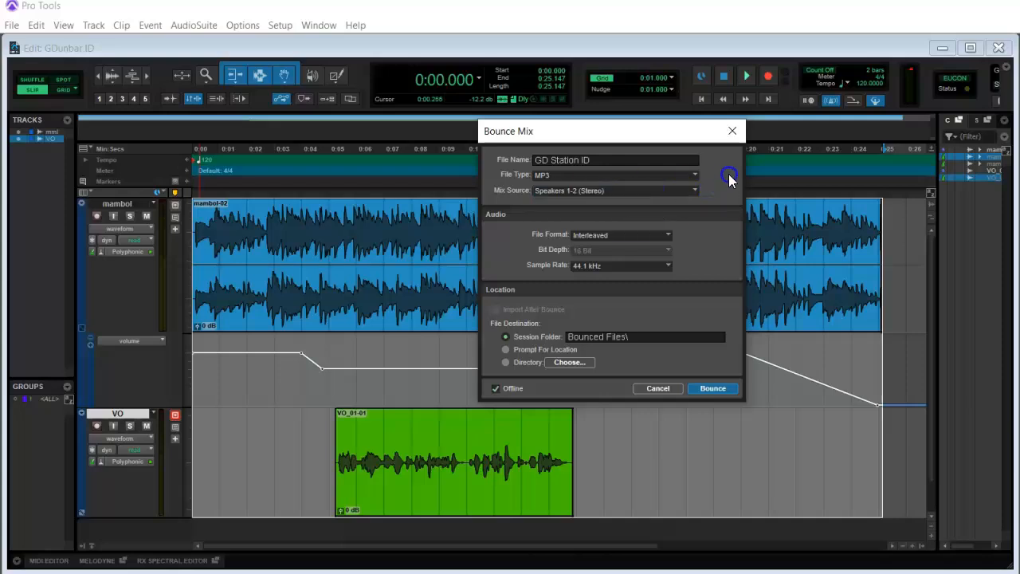
{"action": "left_click", "coordinate": [580, 234]}
{"action": "left_click", "coordinate": [598, 250]}
{"action": "left_click", "coordinate": [578, 269]}
{"action": "left_click", "coordinate": [568, 336]}
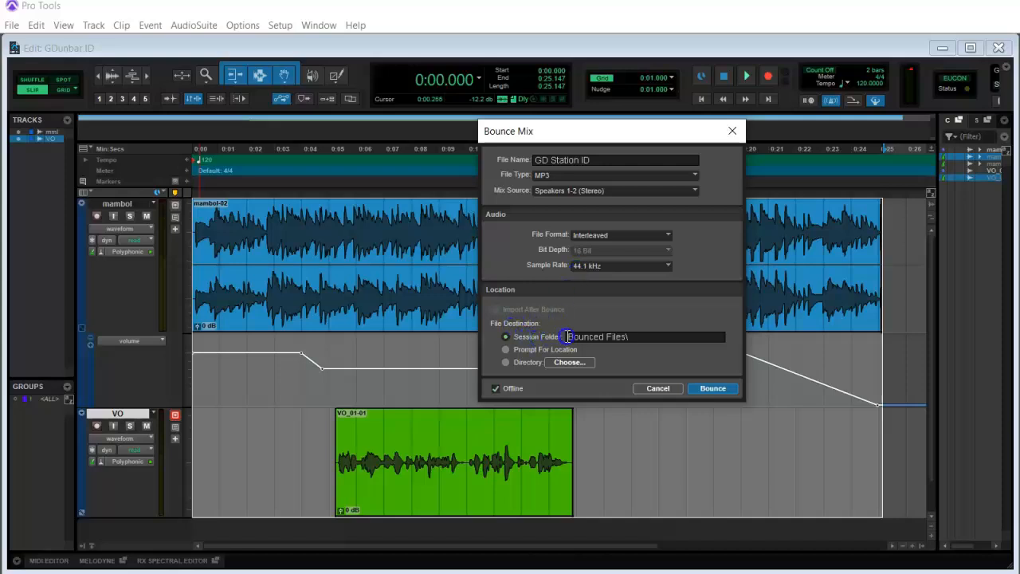
{"action": "left_click", "coordinate": [626, 337]}
Bounce the mix with the MP3 constant bit rate set to 160kbit/s
{"action": "left_click", "coordinate": [713, 388]}
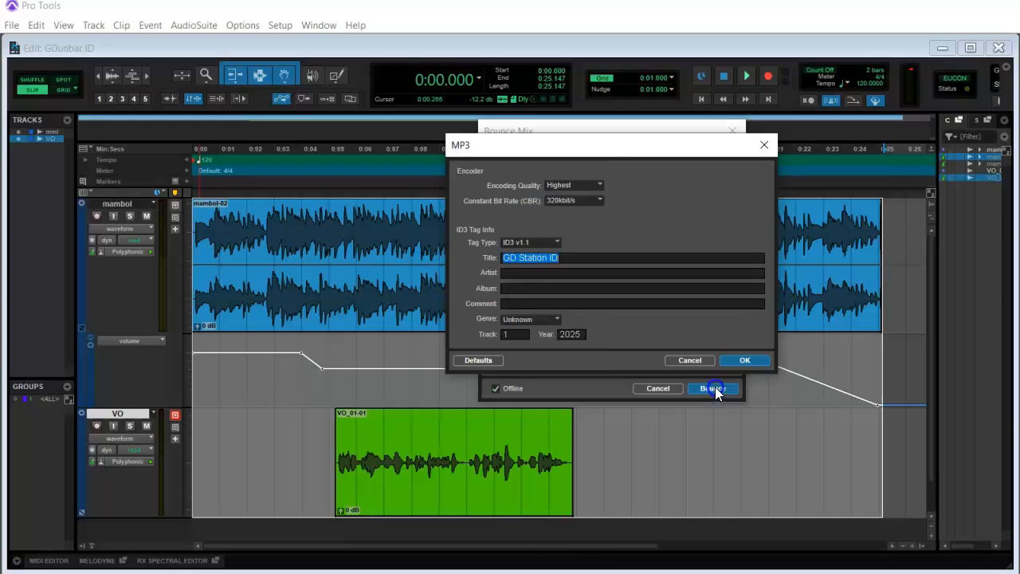
{"action": "left_click", "coordinate": [599, 201]}
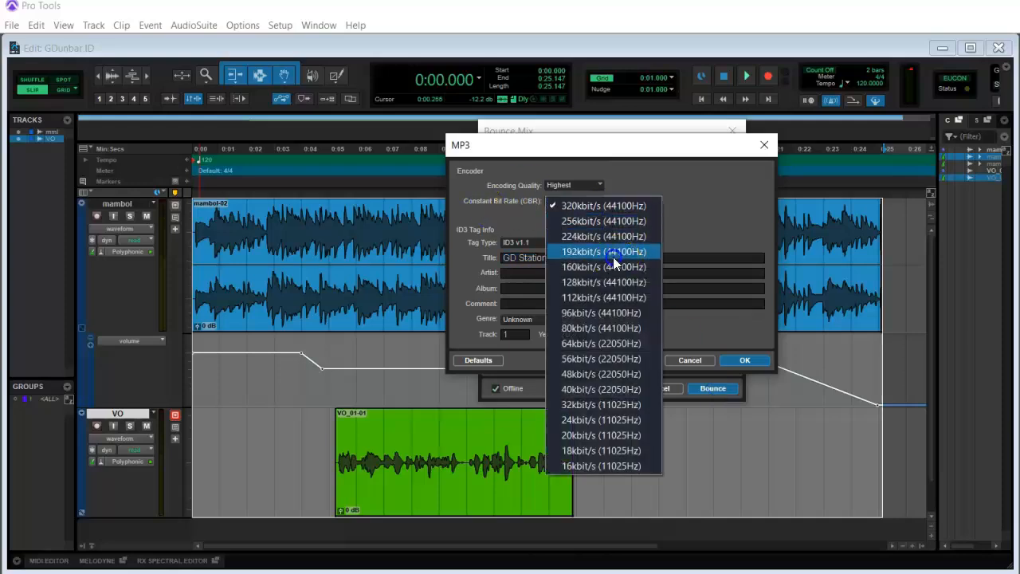
{"action": "left_click", "coordinate": [612, 270]}
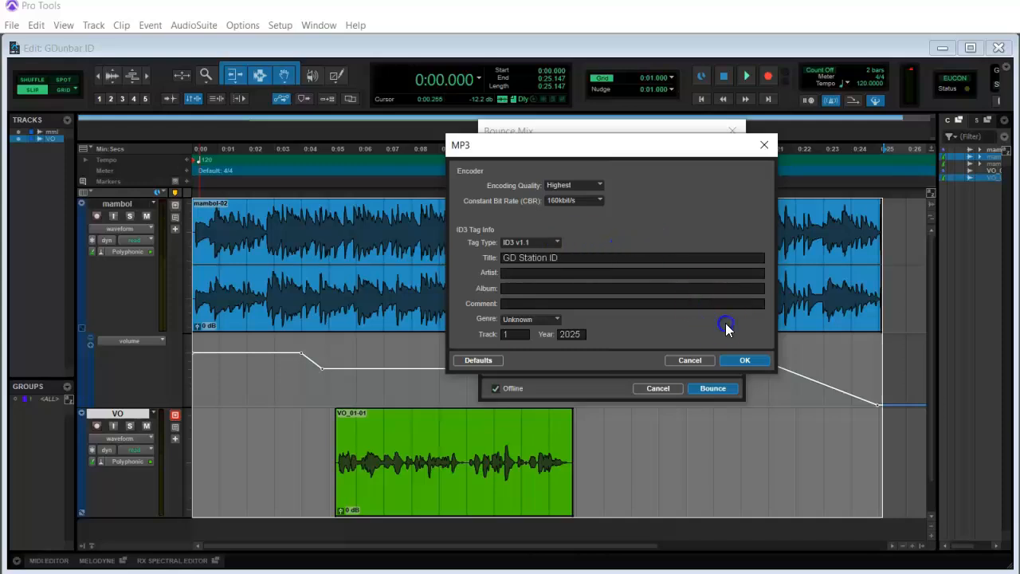
{"action": "left_click", "coordinate": [744, 360]}
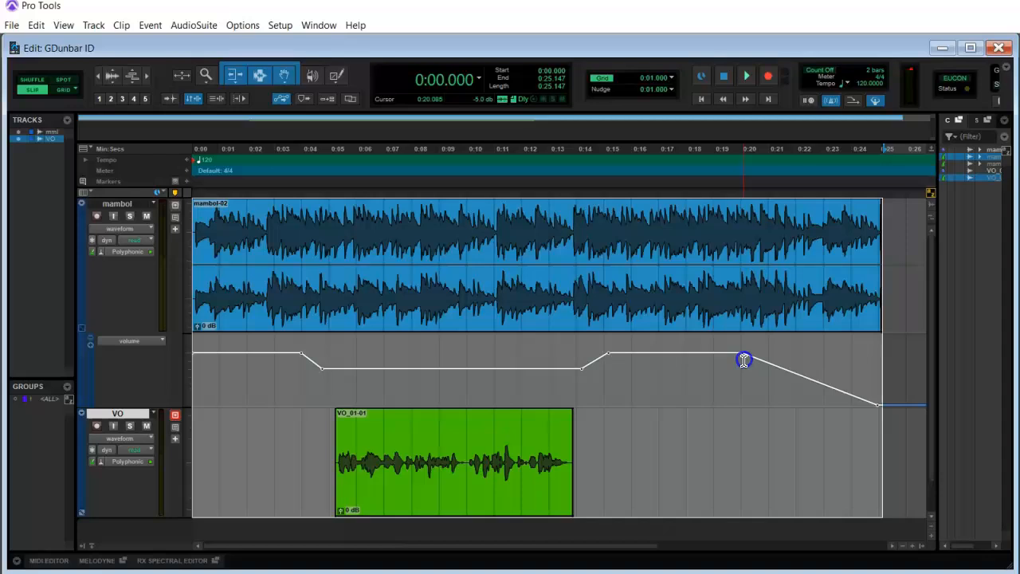
Deselect the clips, save the session and exit Pro Tools
{"action": "left_click", "coordinate": [721, 364]}
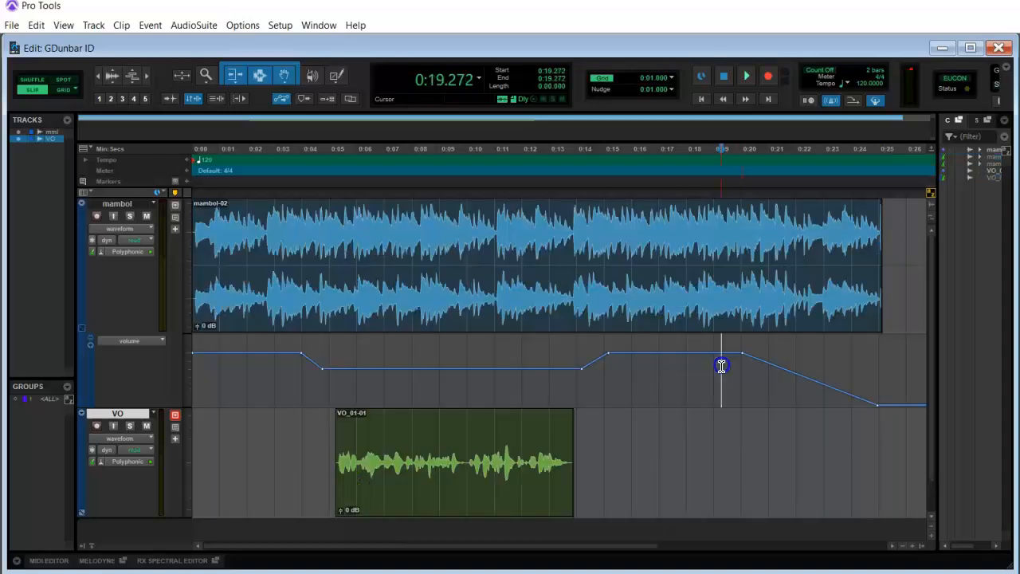
{"action": "left_click", "coordinate": [11, 26]}
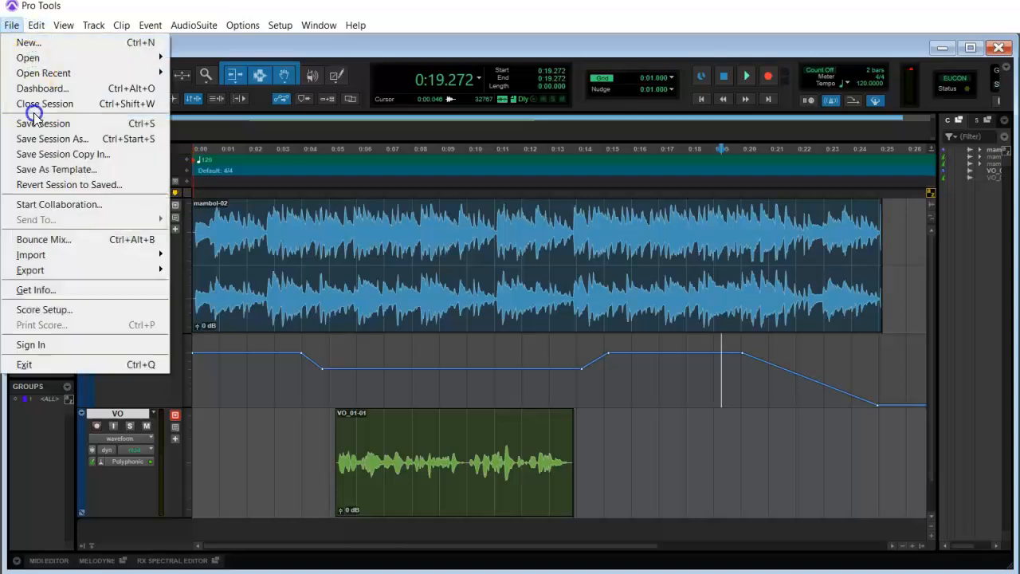
{"action": "left_click", "coordinate": [56, 126]}
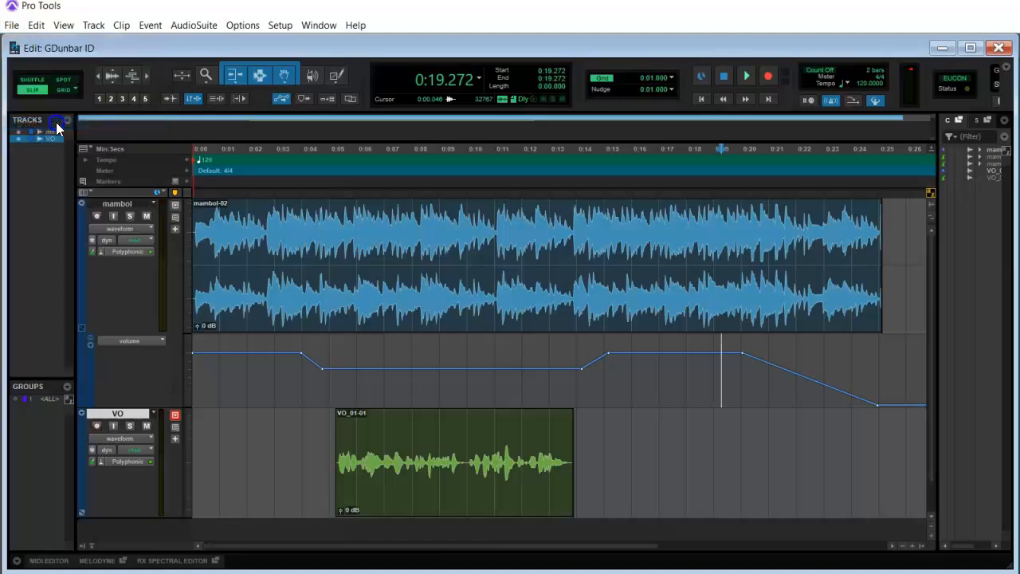
{"action": "left_click", "coordinate": [11, 25]}
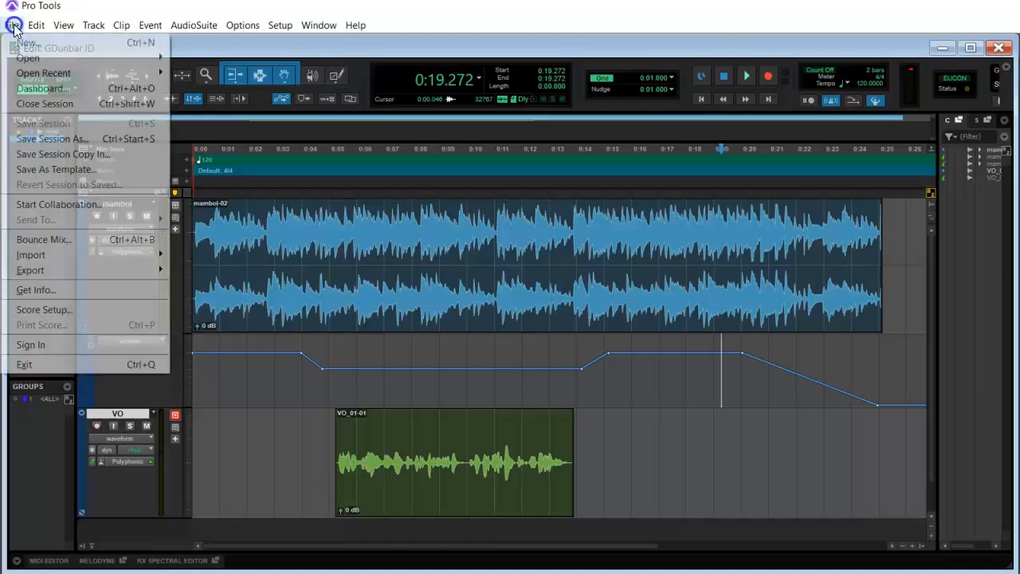
{"action": "left_click", "coordinate": [93, 367]}
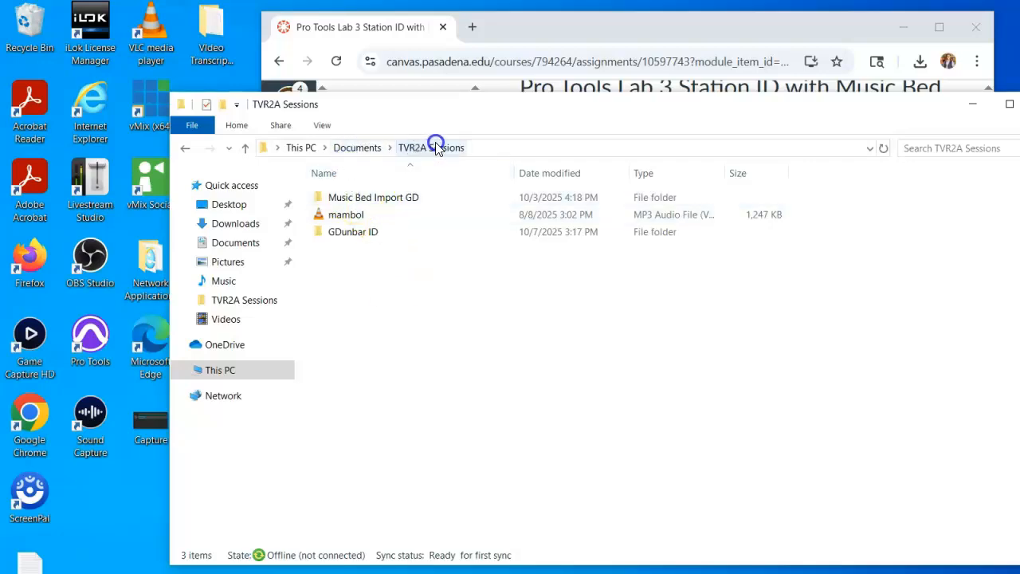
In File Explorer, open the session folder in TVR2A Sessions, review its contents and open Bounced Files
{"action": "double_click", "coordinate": [344, 232]}
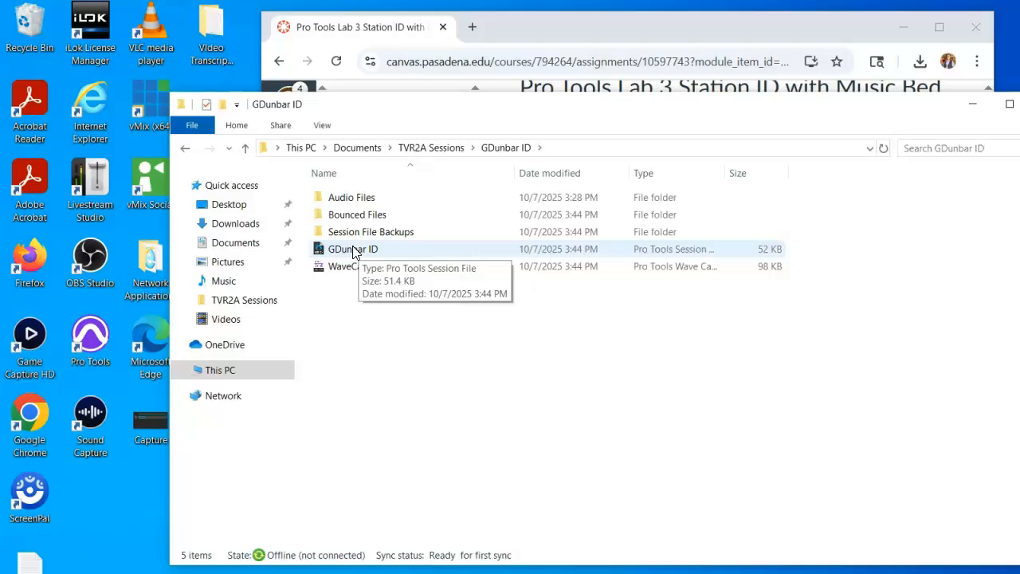
{"action": "left_click", "coordinate": [346, 200]}
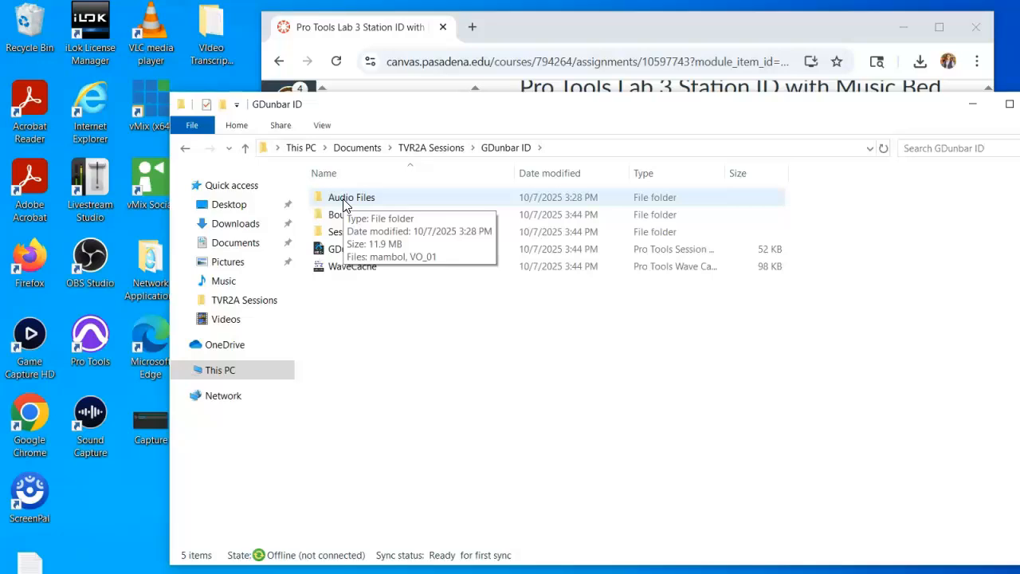
{"action": "left_click", "coordinate": [343, 249]}
{"action": "left_click", "coordinate": [365, 233]}
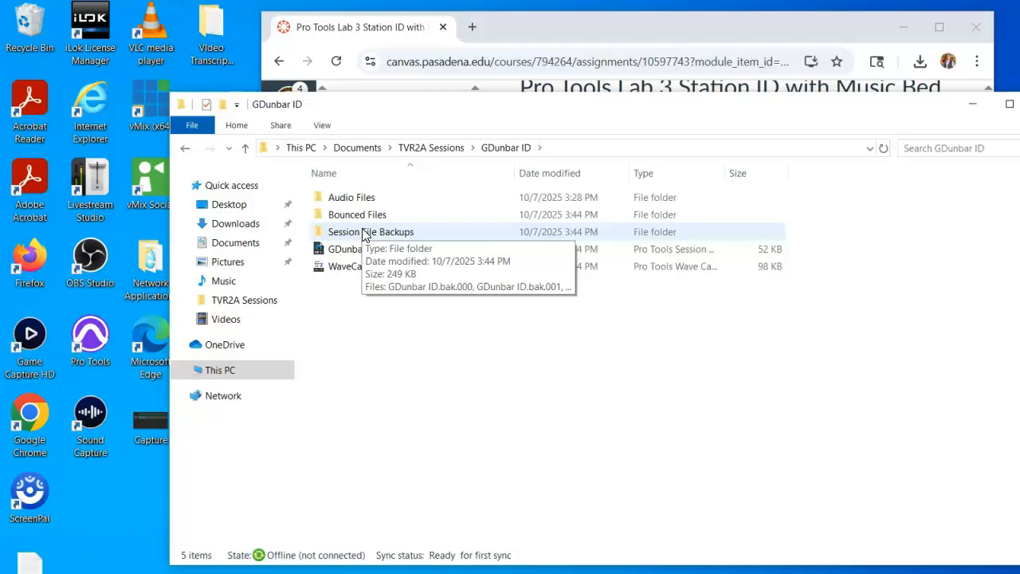
{"action": "double_click", "coordinate": [357, 215]}
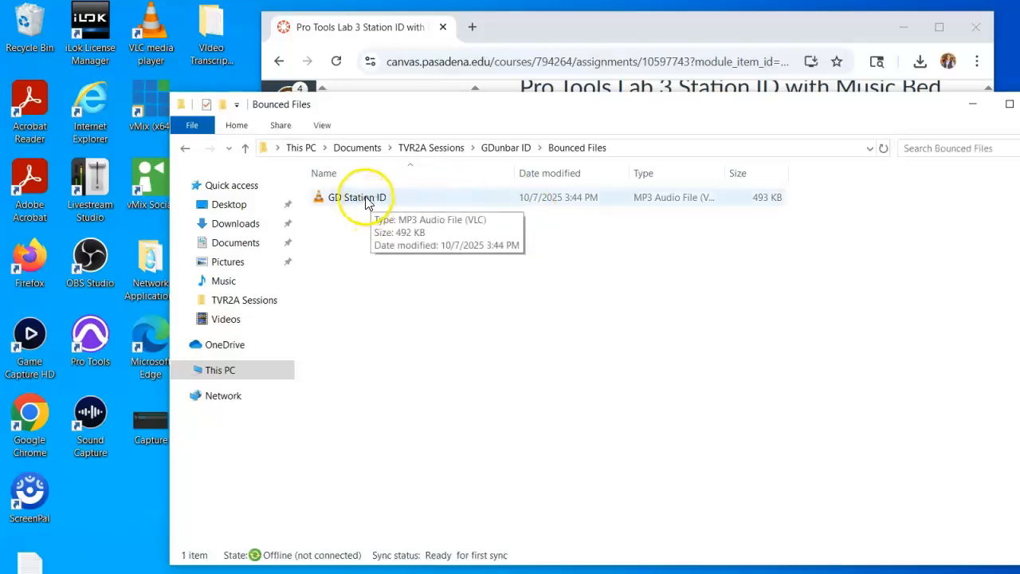
Play the bounced GD Station ID MP3 in VLC to check it, dismissing the privacy policy window, then pause and close the player
{"action": "left_click", "coordinate": [365, 201]}
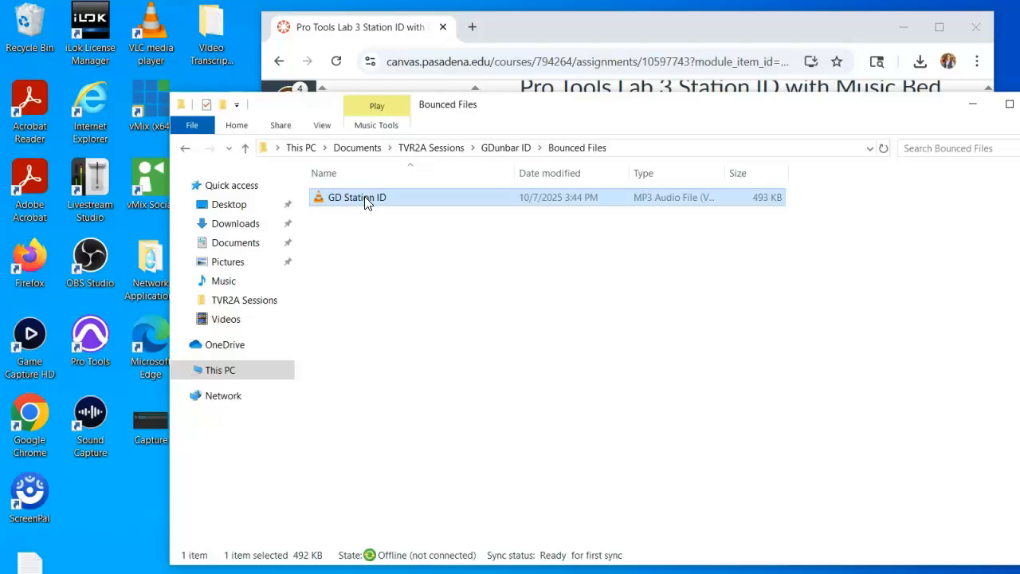
{"action": "double_click", "coordinate": [364, 197]}
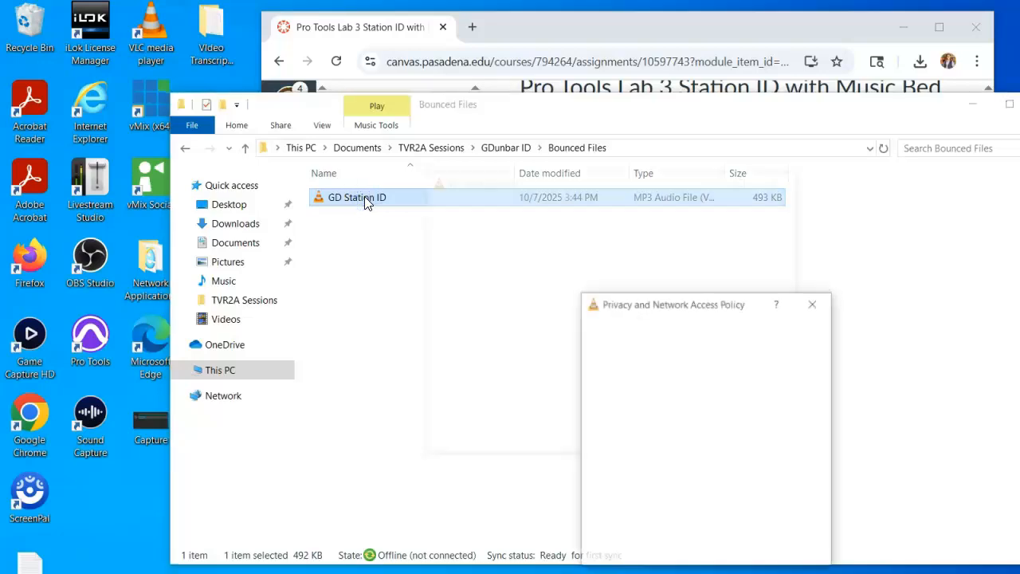
{"action": "left_click", "coordinate": [814, 303]}
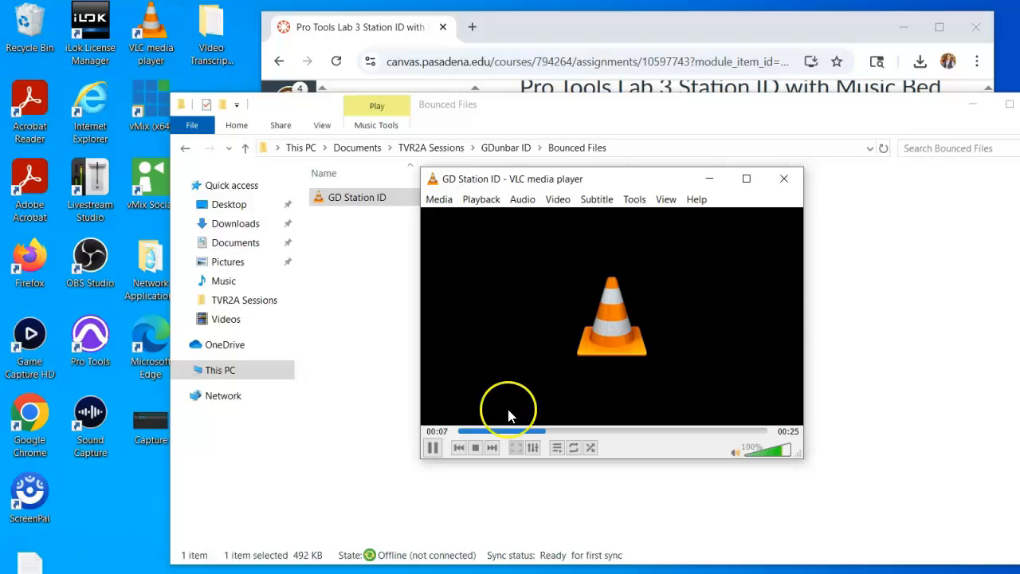
{"action": "left_click", "coordinate": [431, 447]}
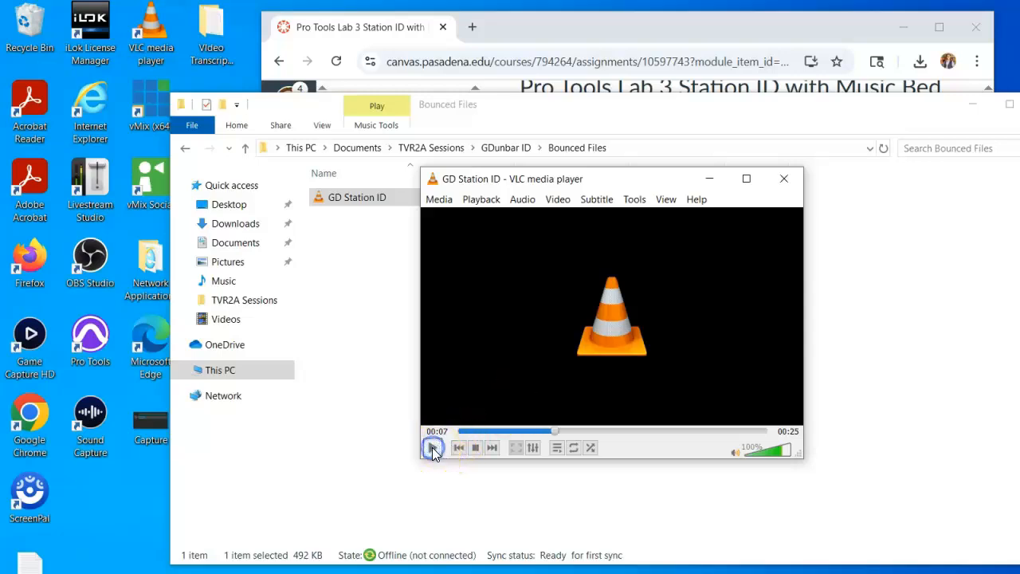
{"action": "left_click", "coordinate": [784, 179]}
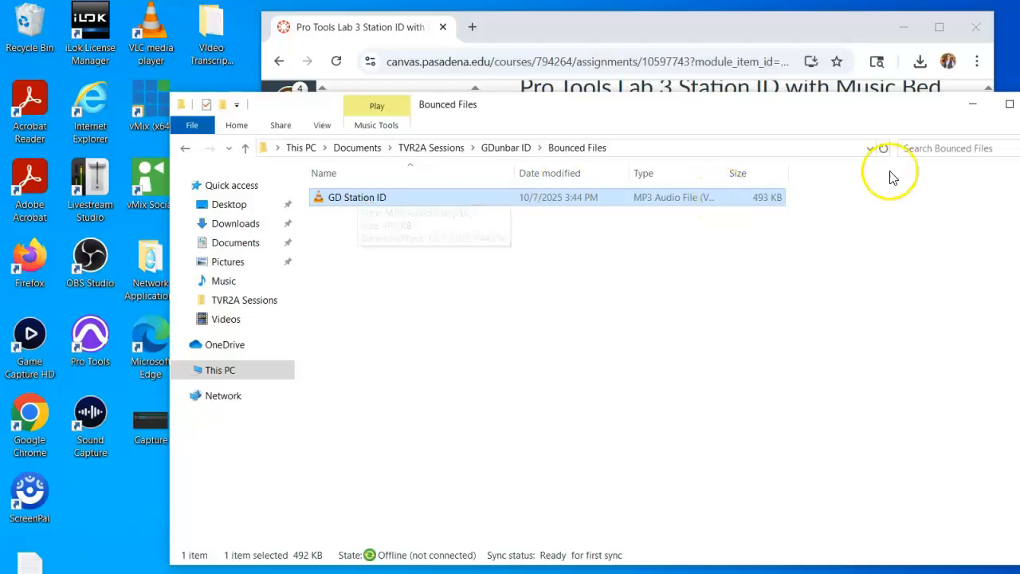
Switch to the Canvas assignment page and review the MP3 upload requirement and the five questions to answer as a comment
{"action": "left_click_drag", "start_coordinate": [819, 112], "coordinate": [1008, 302]}
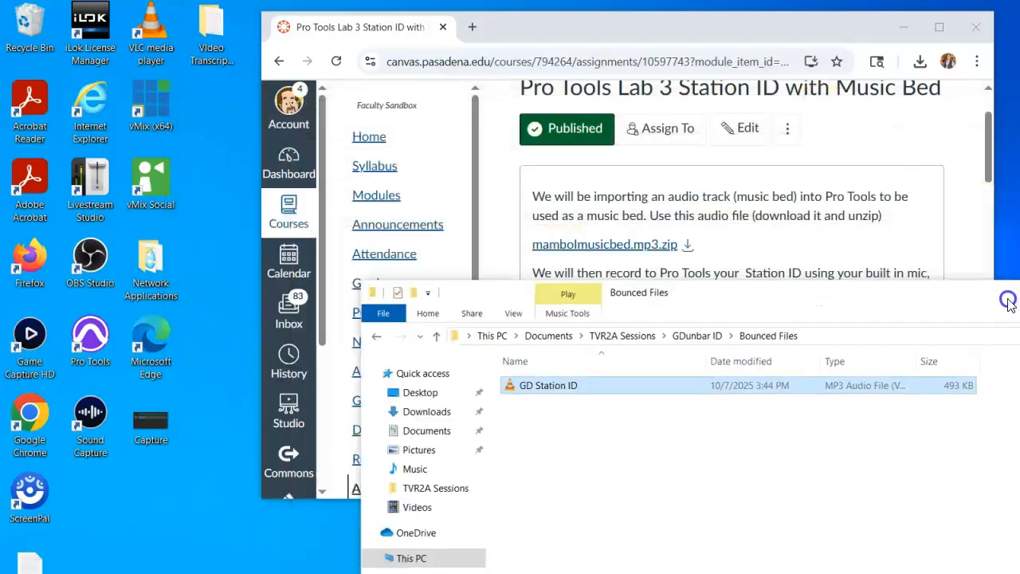
{"action": "left_click", "coordinate": [901, 138]}
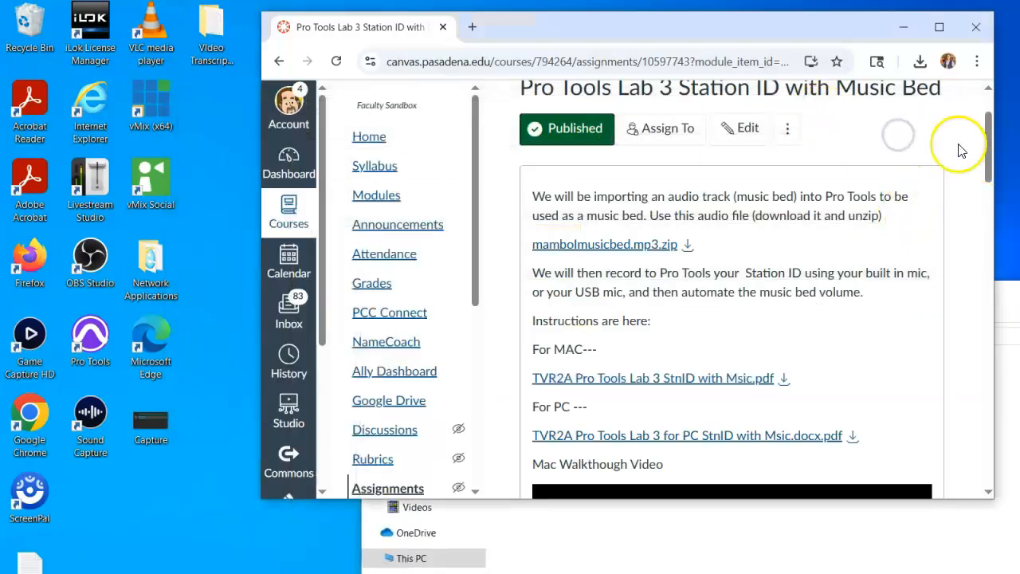
{"action": "left_click_drag", "start_coordinate": [991, 152], "coordinate": [988, 273]}
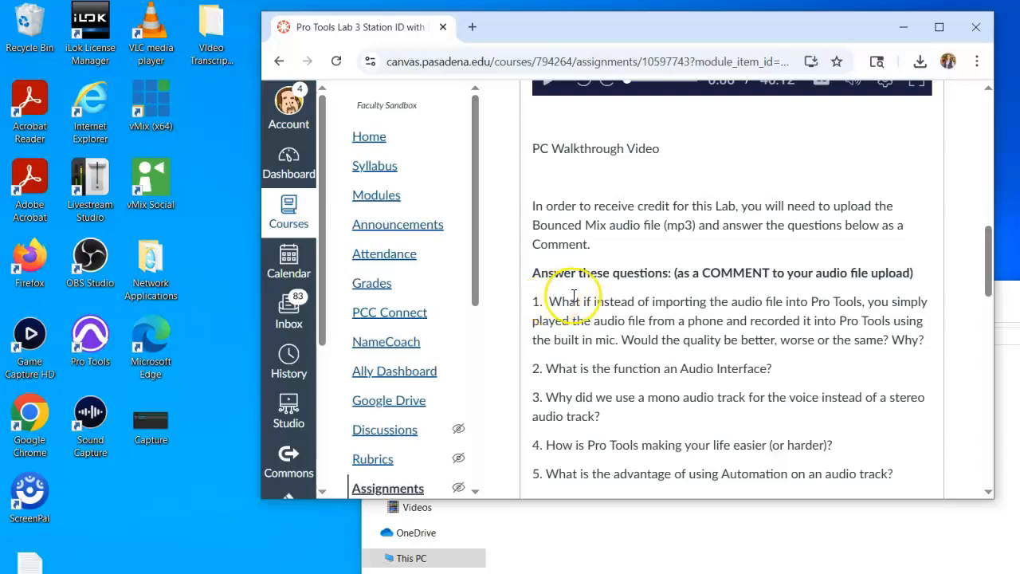
{"action": "left_click_drag", "start_coordinate": [551, 300], "coordinate": [905, 478]}
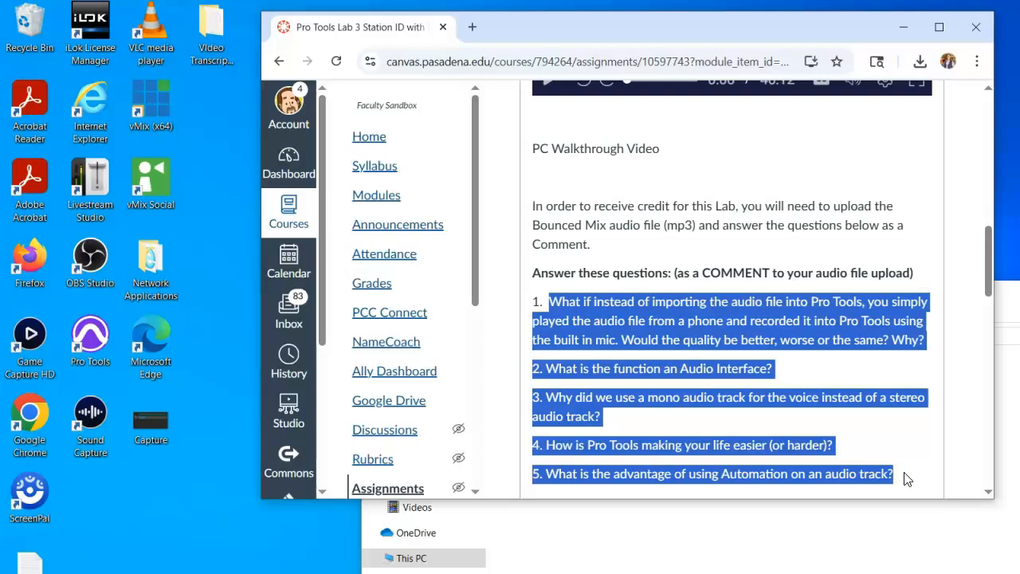
{"action": "left_click", "coordinate": [844, 341]}
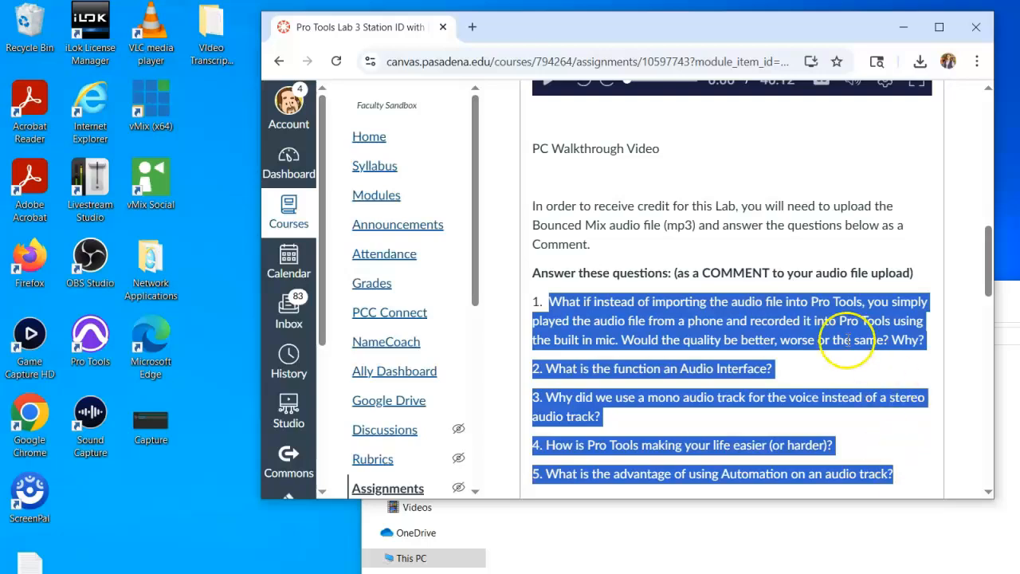
{"action": "left_click", "coordinate": [734, 286]}
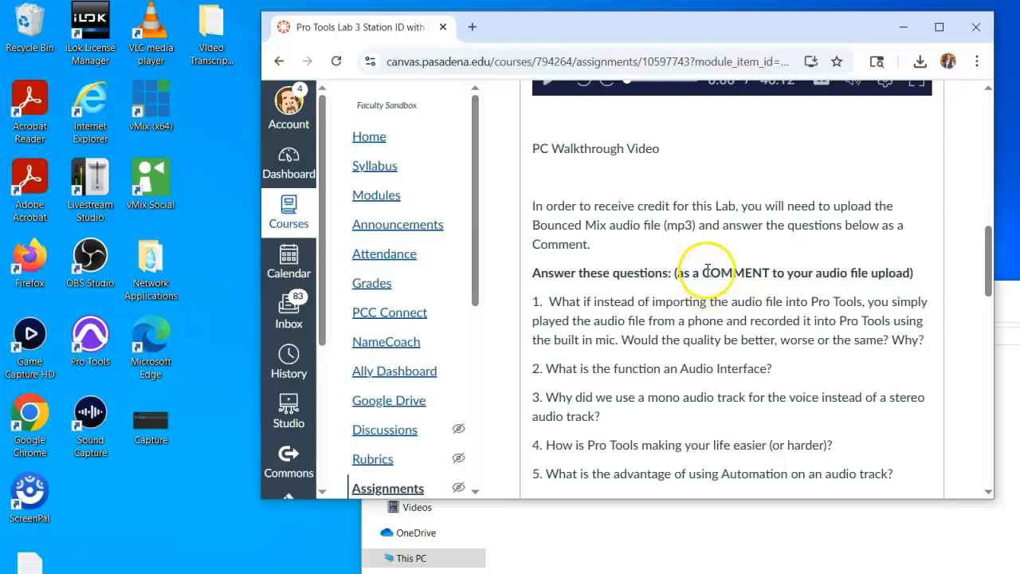
{"action": "left_click_drag", "start_coordinate": [702, 273], "coordinate": [776, 269]}
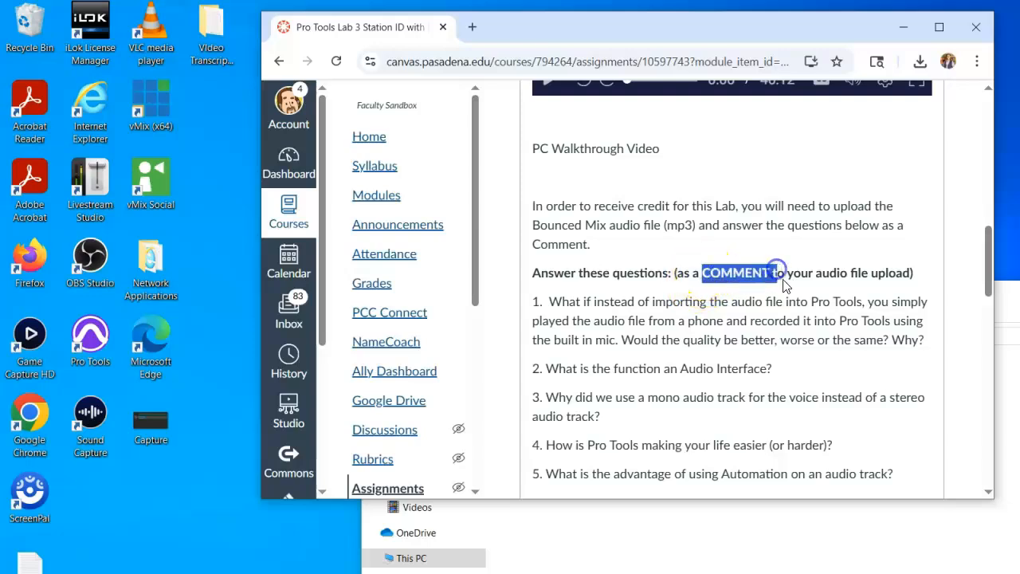
Read through the five questions that must be answered as a comment, starting with the one about recording from a phone
{"action": "left_click", "coordinate": [788, 320]}
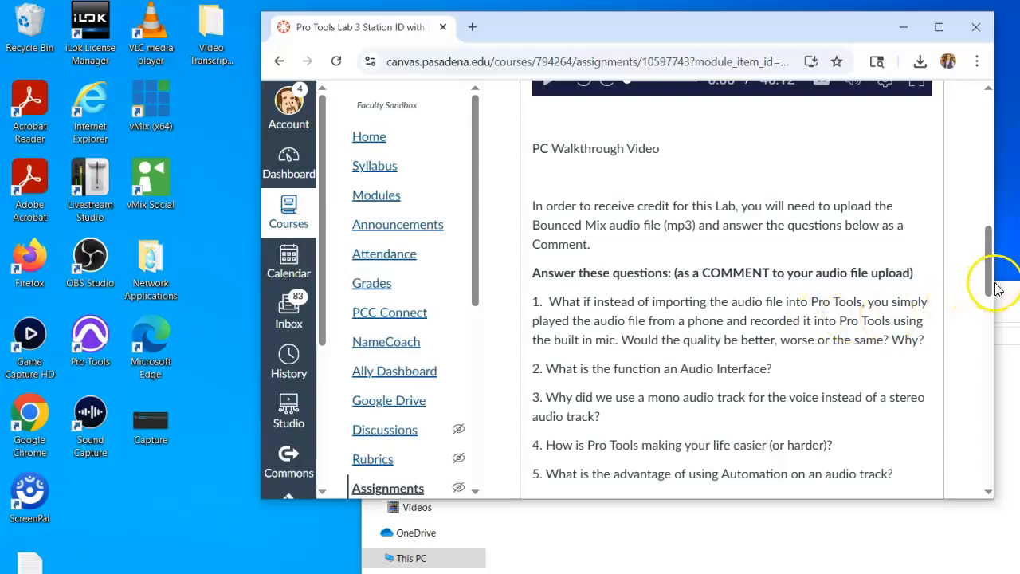
{"action": "mouse_move", "coordinate": [988, 283]}
{"action": "left_mouse_down"}
{"action": "mouse_move", "coordinate": [985, 269]}
{"action": "mouse_move", "coordinate": [992, 288]}
{"action": "left_mouse_up"}
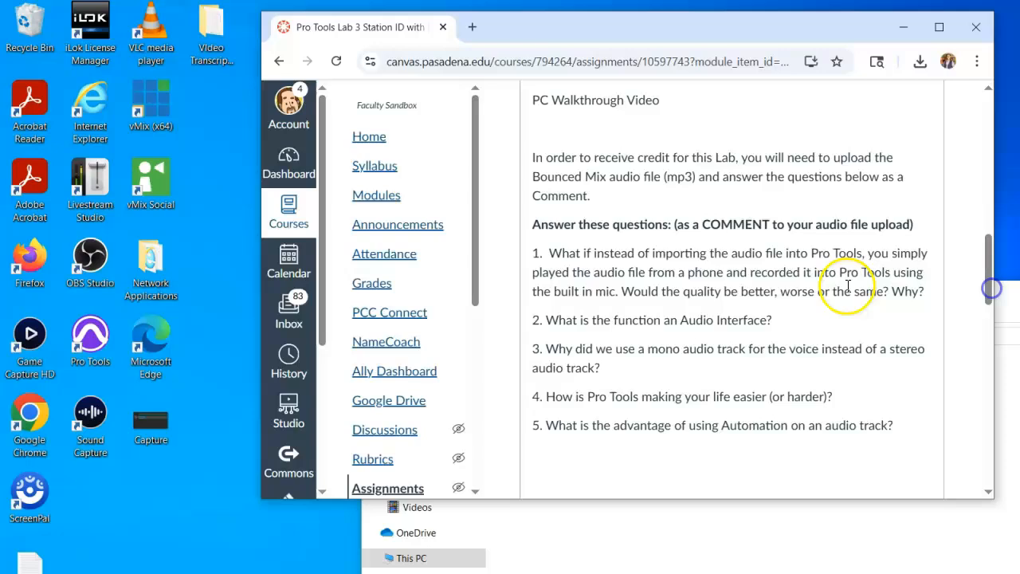
{"action": "left_click", "coordinate": [547, 252]}
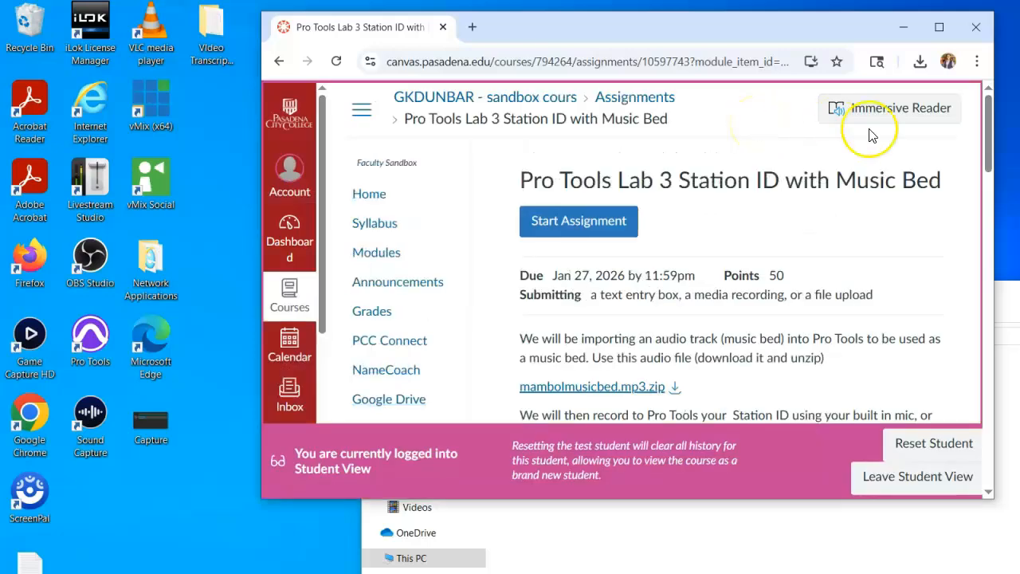
Start the assignment in Student View and attach the GD Station ID MP3 from the Bounced Files folder as the file upload
{"action": "left_click_drag", "start_coordinate": [987, 133], "coordinate": [992, 136]}
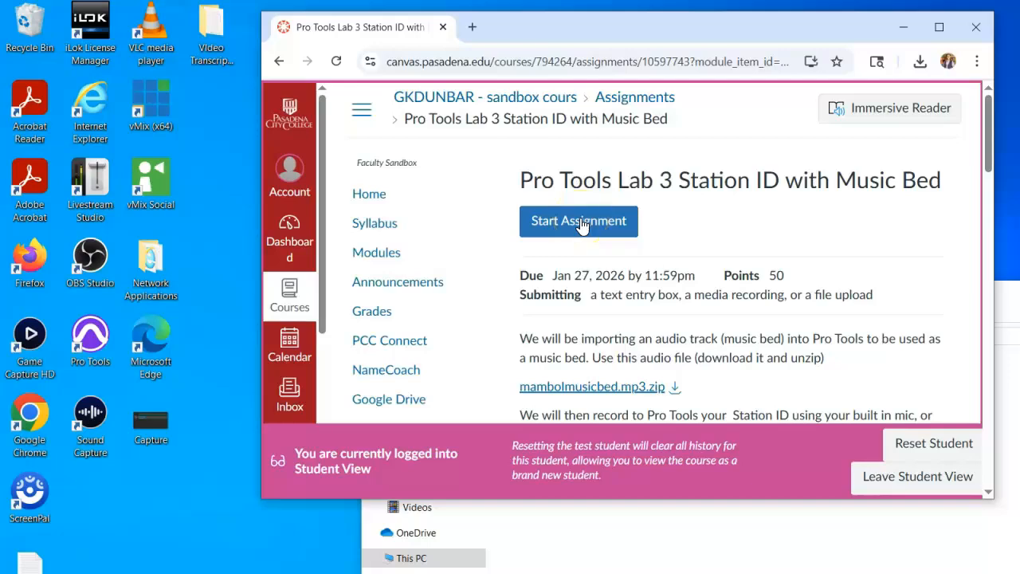
{"action": "scroll", "coordinate": [582, 225], "scroll_direction": "down", "scroll_amount": 20}
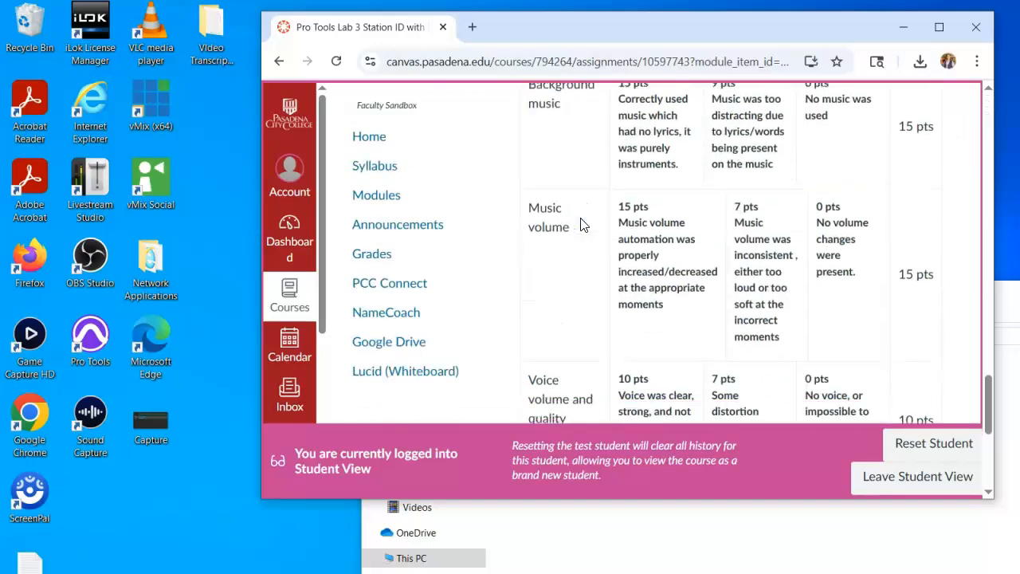
{"action": "left_click_drag", "start_coordinate": [985, 371], "coordinate": [991, 297]}
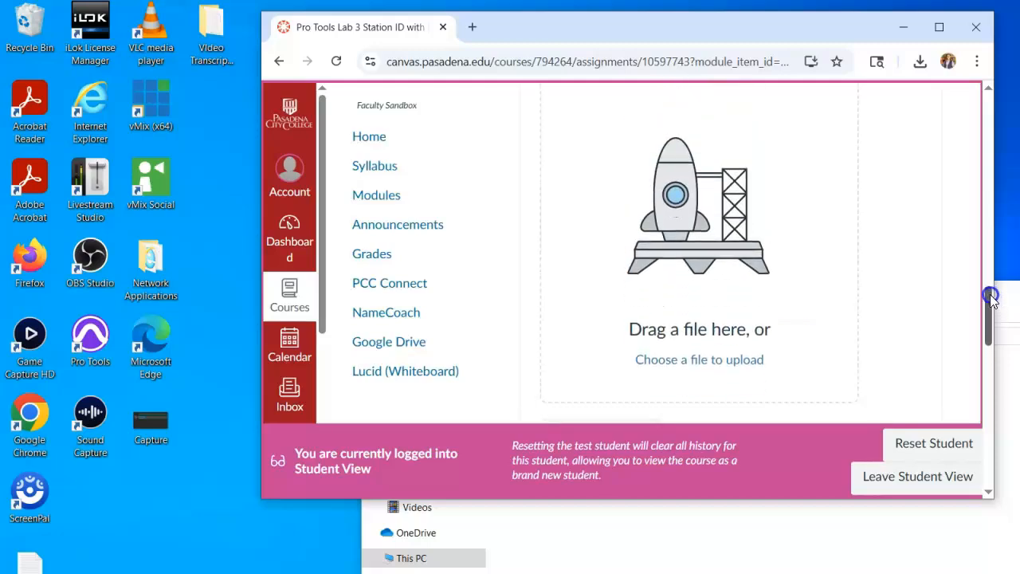
{"action": "left_click", "coordinate": [1010, 298]}
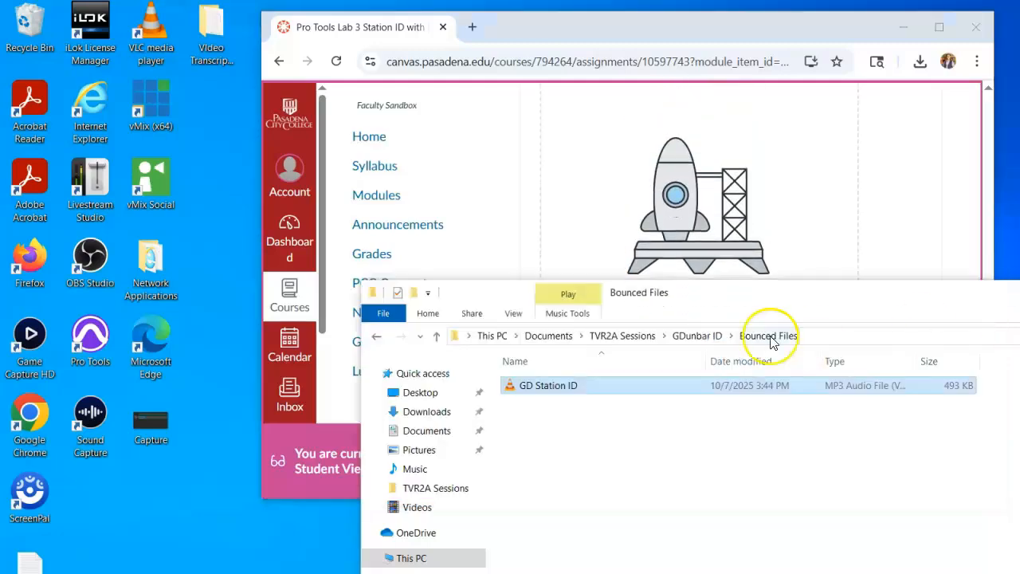
{"action": "left_click_drag", "start_coordinate": [560, 392], "coordinate": [655, 218]}
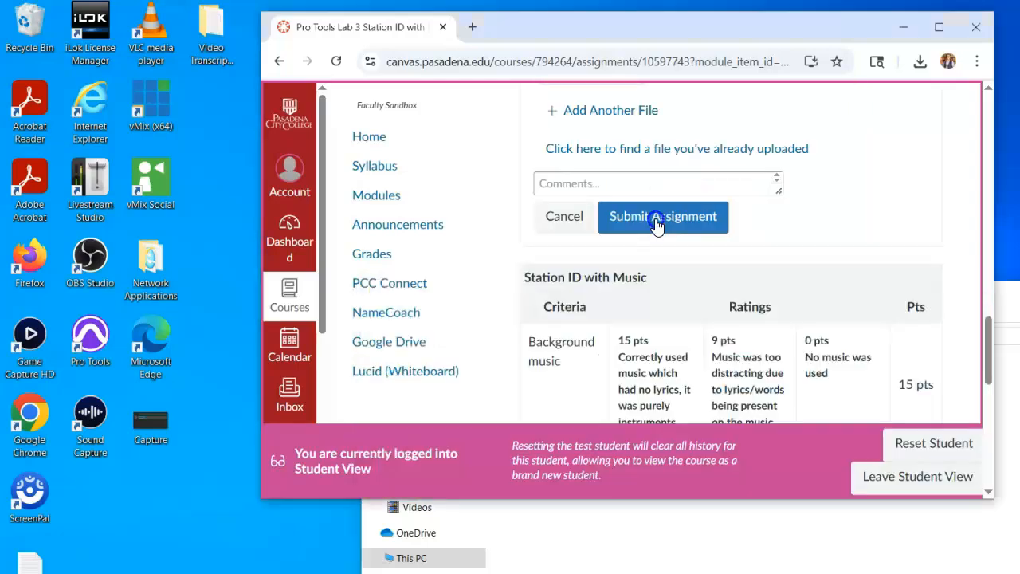
{"action": "left_click_drag", "start_coordinate": [988, 337], "coordinate": [988, 301]}
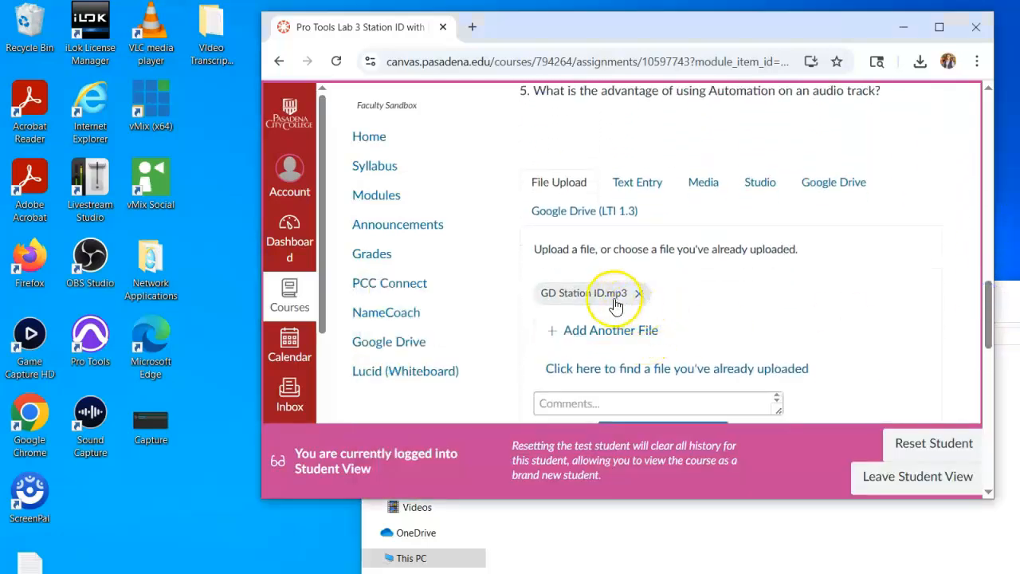
{"action": "left_click_drag", "start_coordinate": [990, 308], "coordinate": [987, 340]}
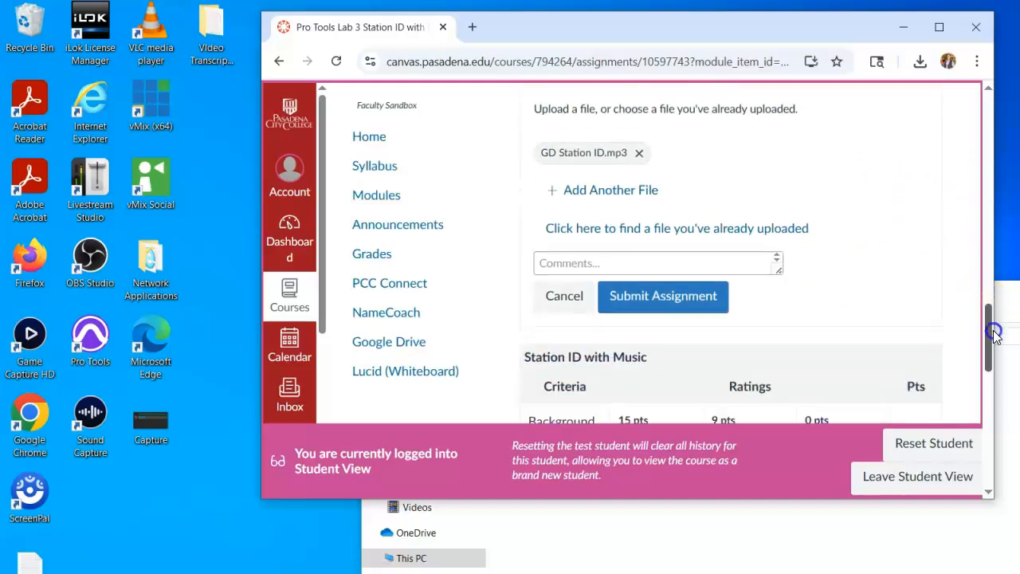
Copy the five assignment questions from the instructions and paste them into the submission's comment box
{"action": "left_click", "coordinate": [752, 263]}
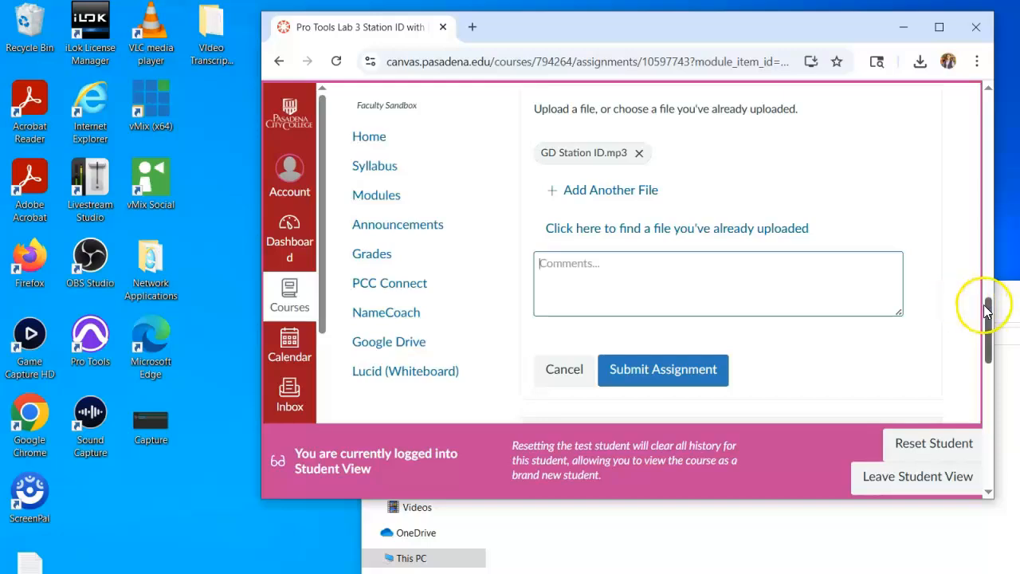
{"action": "left_click_drag", "start_coordinate": [986, 319], "coordinate": [988, 248]}
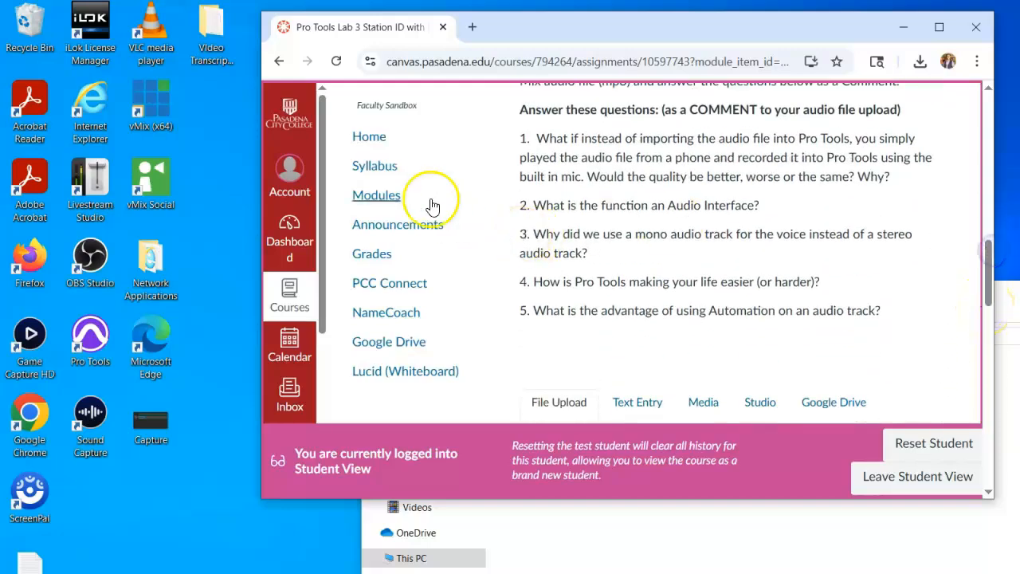
{"action": "left_click_drag", "start_coordinate": [519, 136], "coordinate": [880, 311]}
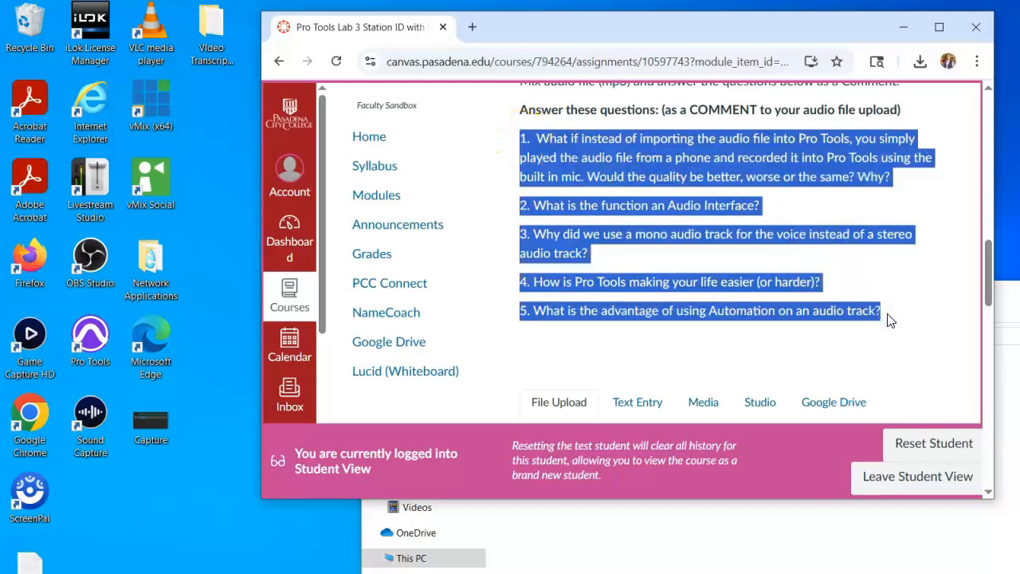
{"action": "right_click", "coordinate": [889, 317]}
{"action": "left_click", "coordinate": [791, 329]}
{"action": "left_click_drag", "start_coordinate": [980, 279], "coordinate": [991, 337]}
{"action": "left_click", "coordinate": [617, 277]}
{"action": "right_click", "coordinate": [618, 276]}
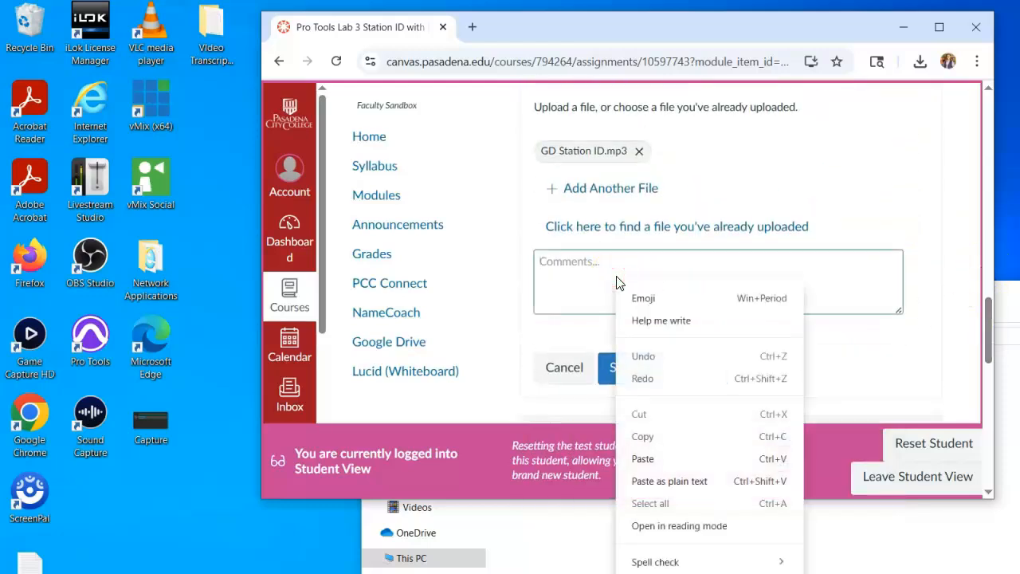
{"action": "left_click", "coordinate": [664, 458]}
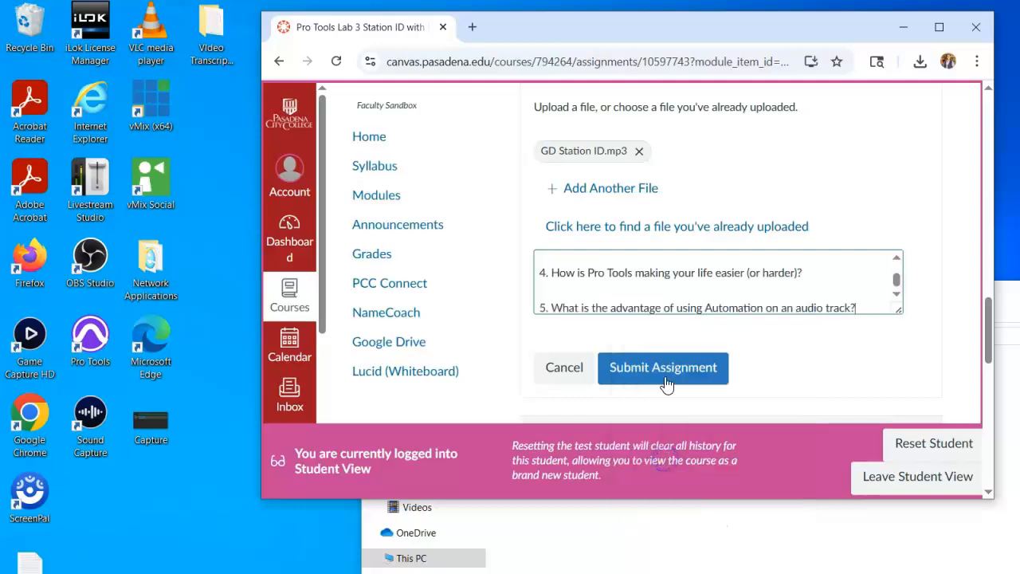
Enter the placeholder answer "ksdfksdjf" after question 4 in the comment and submit the assignment
{"action": "left_click", "coordinate": [818, 272]}
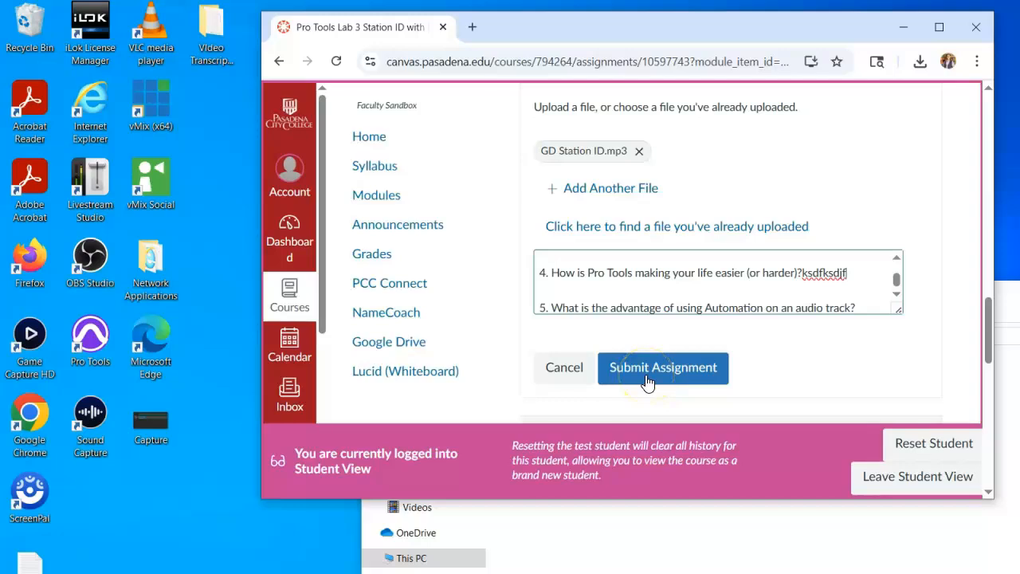
{"action": "left_click", "coordinate": [677, 370]}
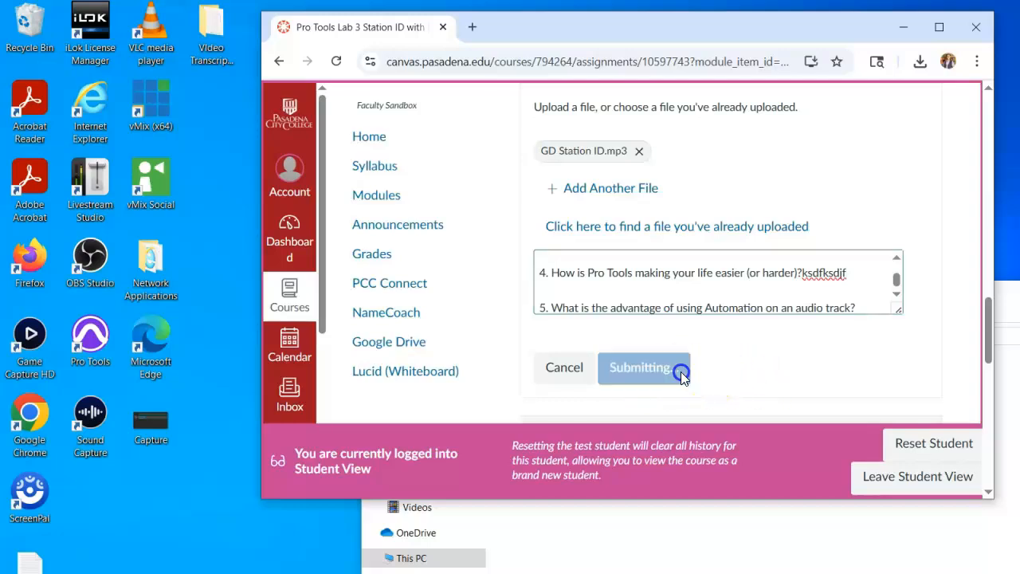